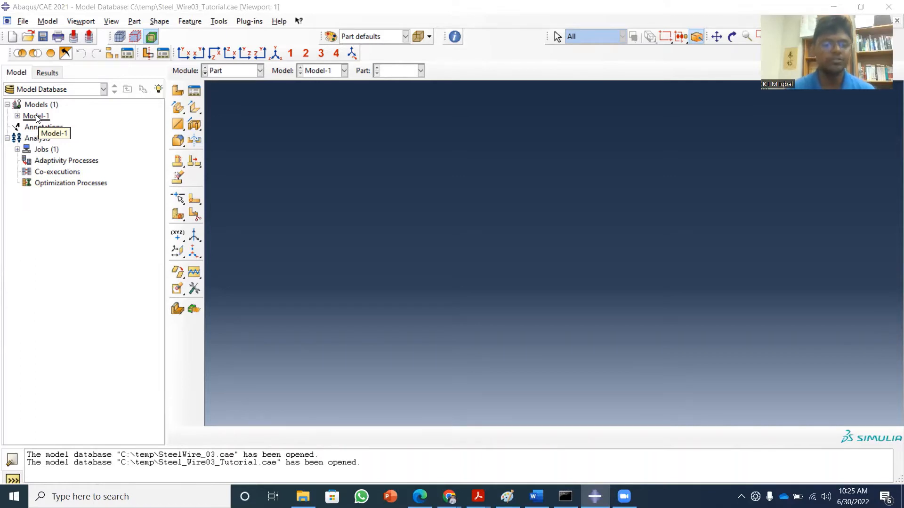
# Copy Model-1 to a new model named Model-1-Flexural and make the copy the current model.
pyautogui.rightClick(36, 118)
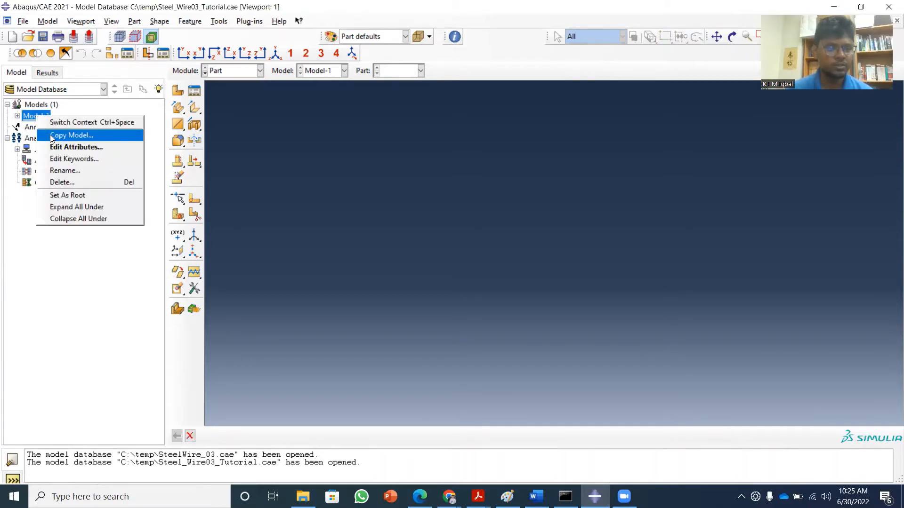
pyautogui.click(70, 136)
pyautogui.click(75, 255)
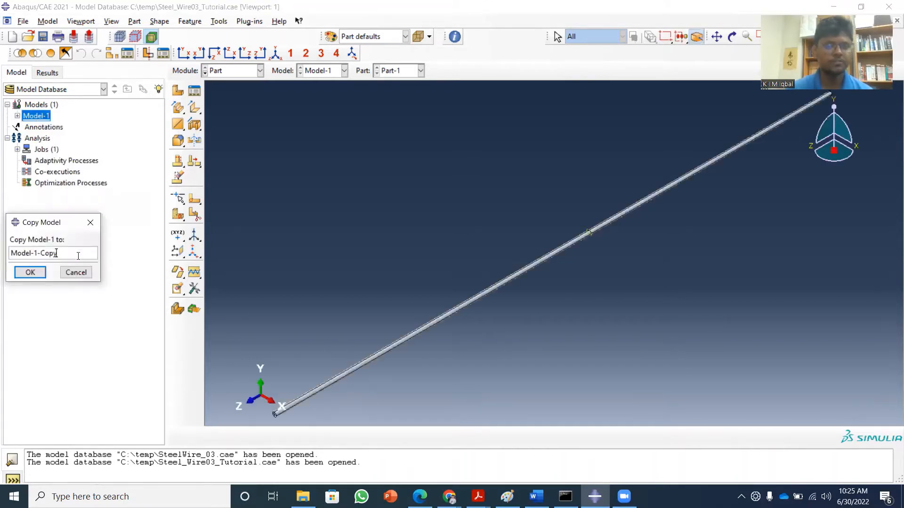
pyautogui.press('BackSpace')
pyautogui.press('BackSpace')
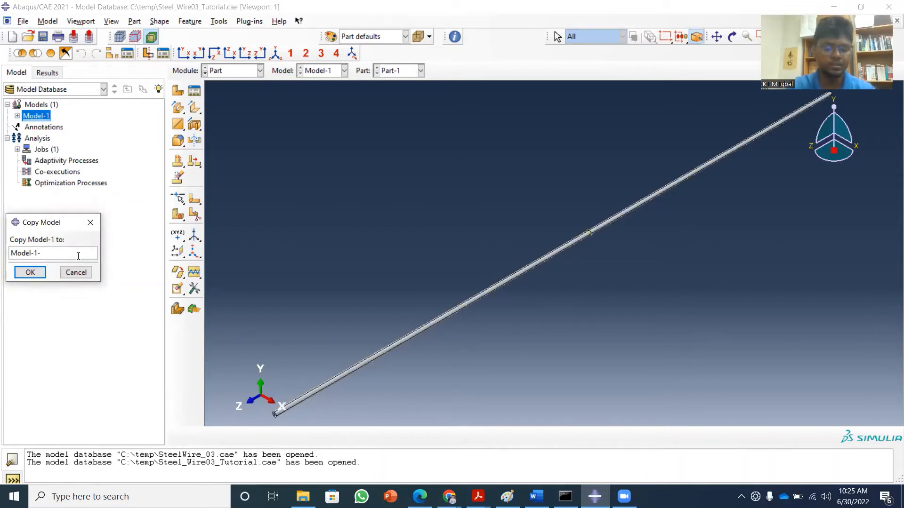
pyautogui.write('Flexu')
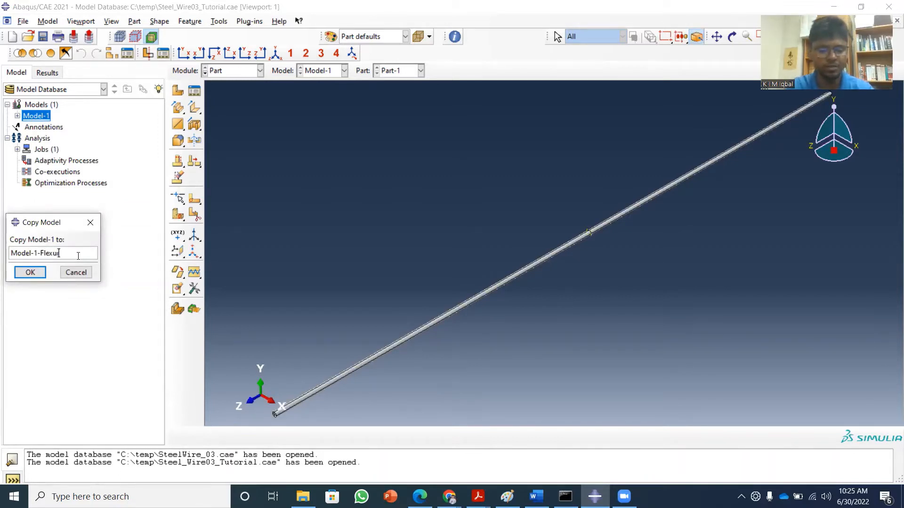
pyautogui.write('ral')
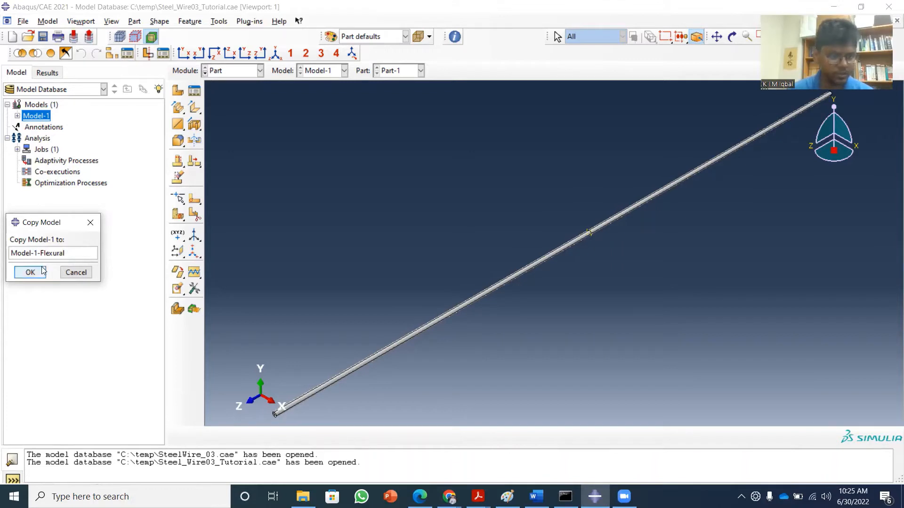
pyautogui.click(30, 272)
pyautogui.click(48, 127)
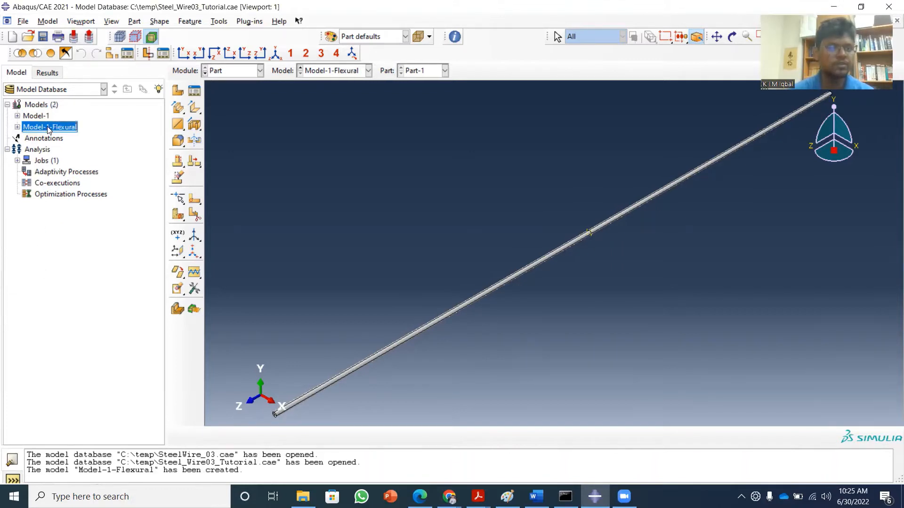
pyautogui.doubleClick(49, 127)
pyautogui.click(235, 81)
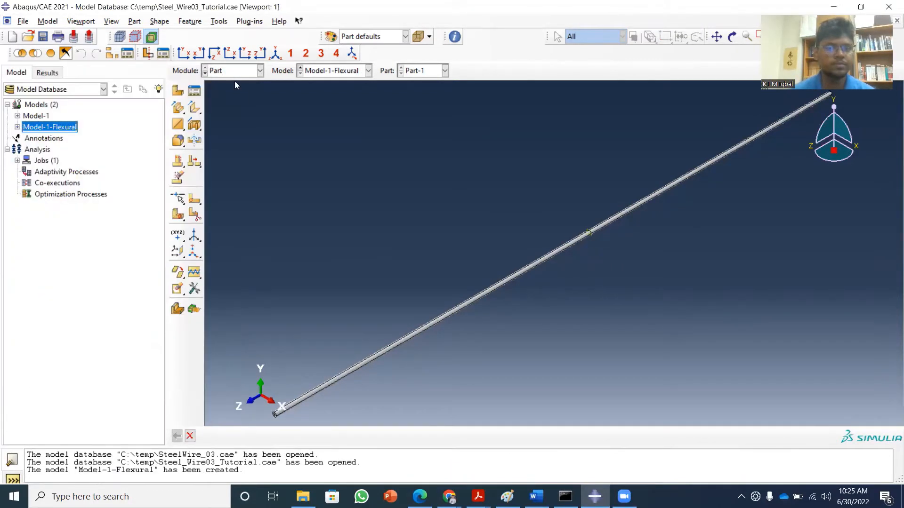
# Examine the wire part of Model-1-Flexural up close, including its near end face, in the Part module.
pyautogui.click(260, 70)
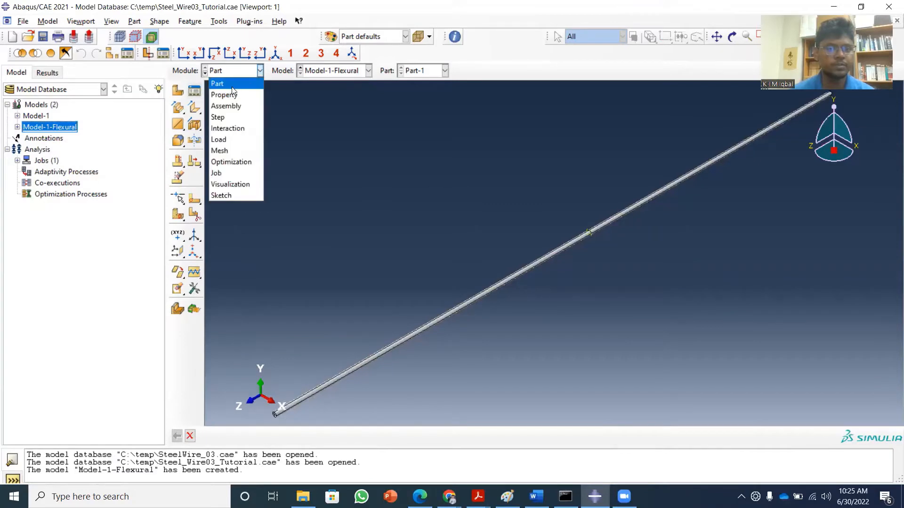
pyautogui.click(231, 96)
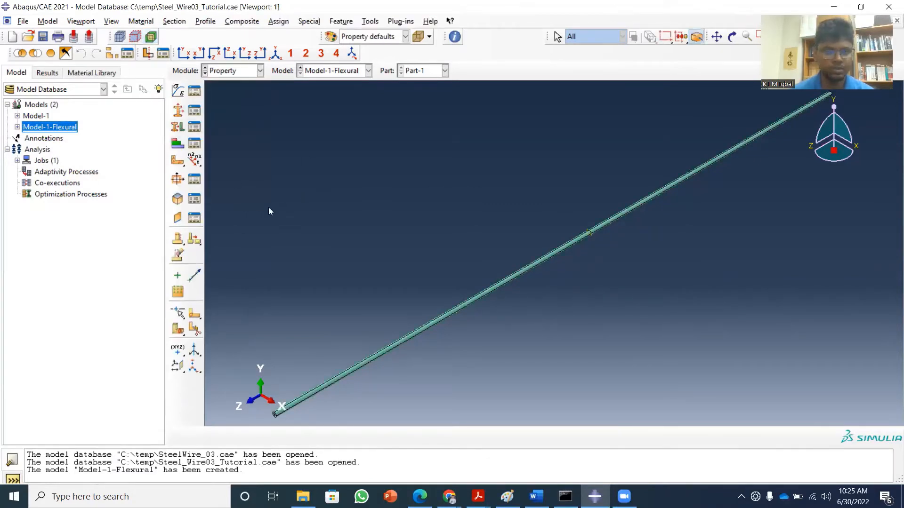
pyautogui.click(259, 70)
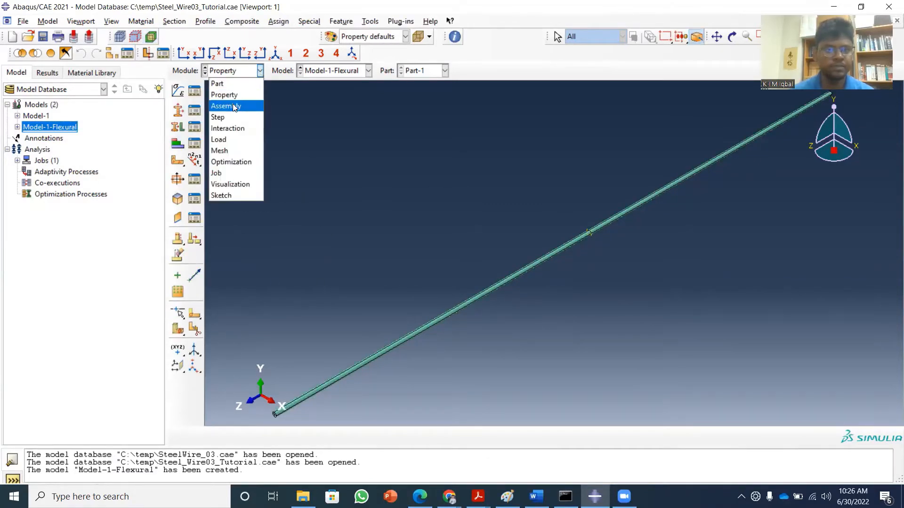
pyautogui.click(226, 83)
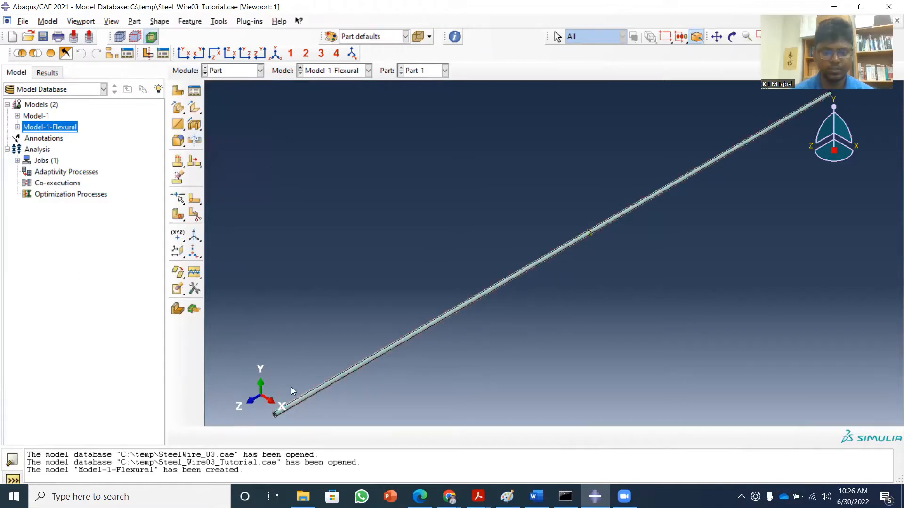
pyautogui.scroll(-3, 301, 375)
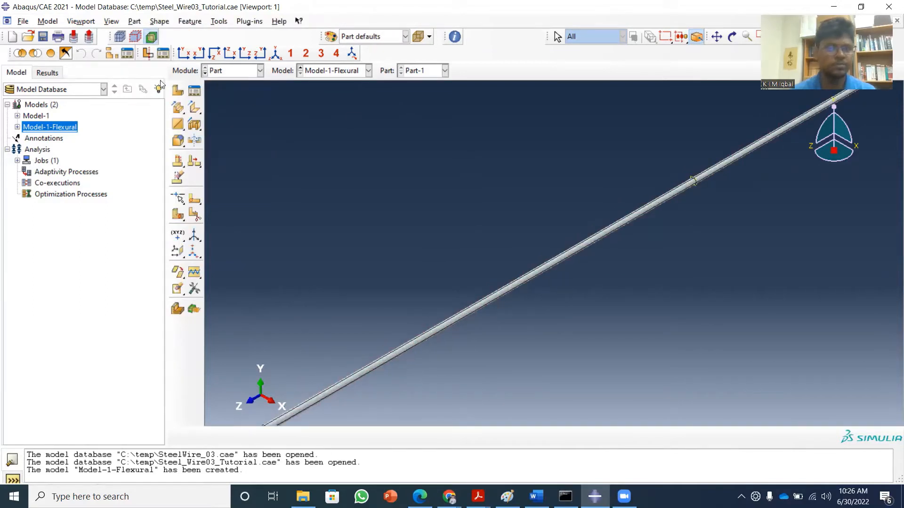
pyautogui.click(716, 36)
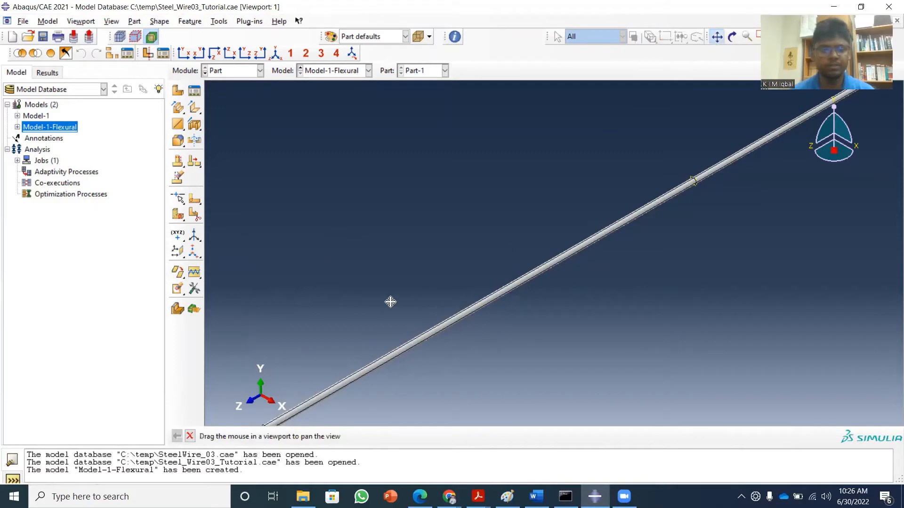
pyautogui.moveTo(389, 303); pyautogui.dragTo(446, 250)
pyautogui.moveTo(361, 319); pyautogui.dragTo(341, 334)
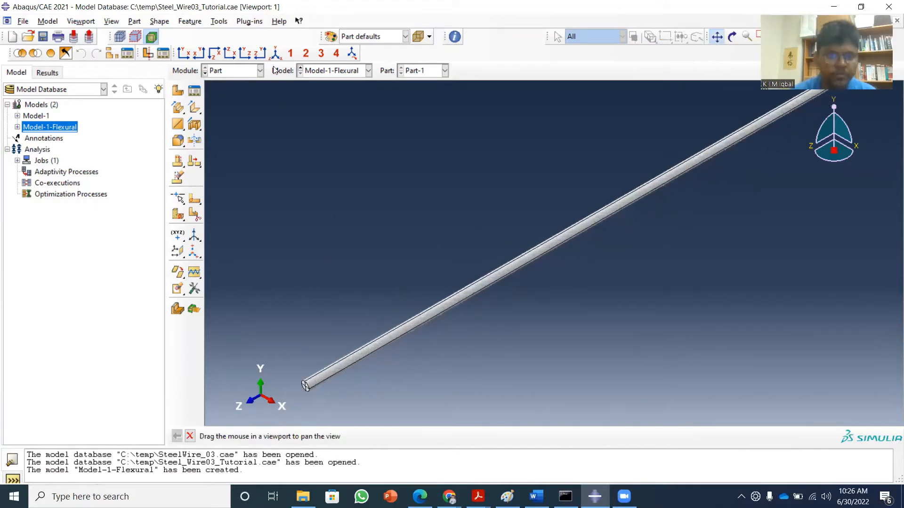
pyautogui.click(716, 36)
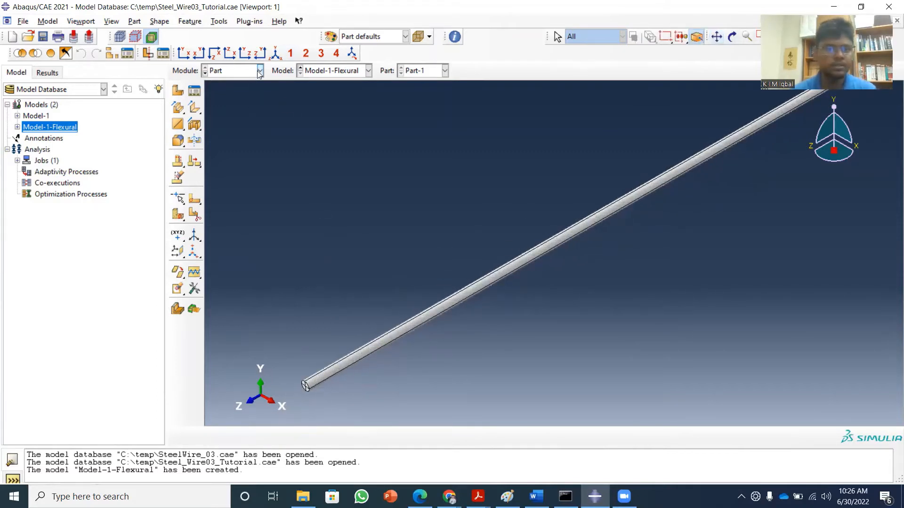
# Review the density and elastic properties of the Steel material in the Property module, leaving the definition unedited.
pyautogui.click(259, 71)
pyautogui.click(243, 95)
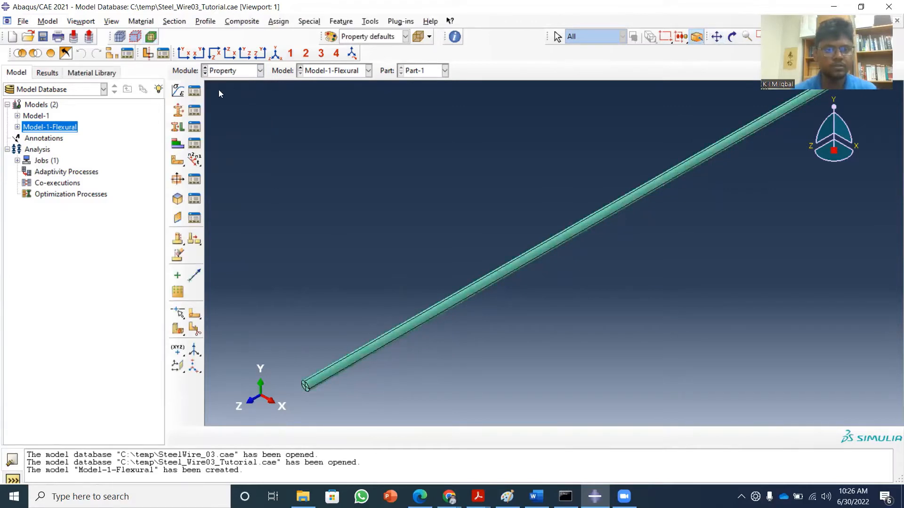
pyautogui.click(201, 92)
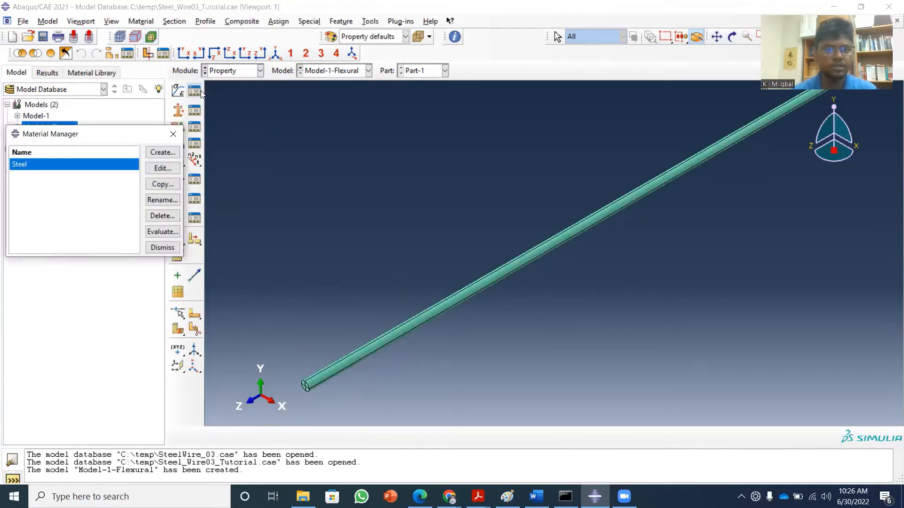
pyautogui.click(160, 168)
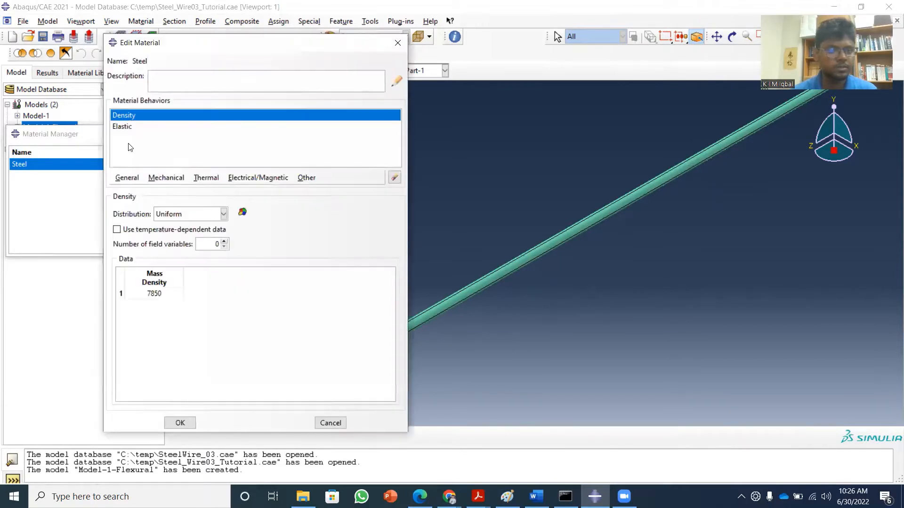
pyautogui.click(123, 127)
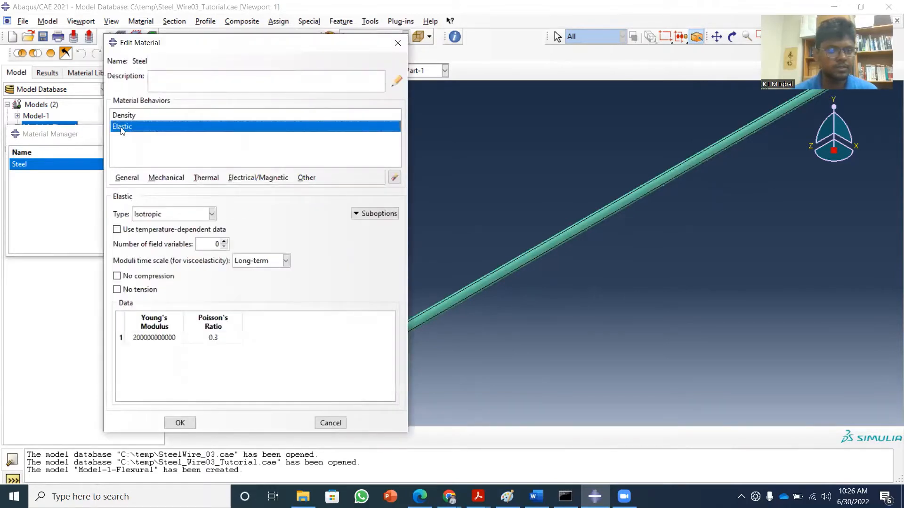
pyautogui.click(398, 43)
pyautogui.click(178, 134)
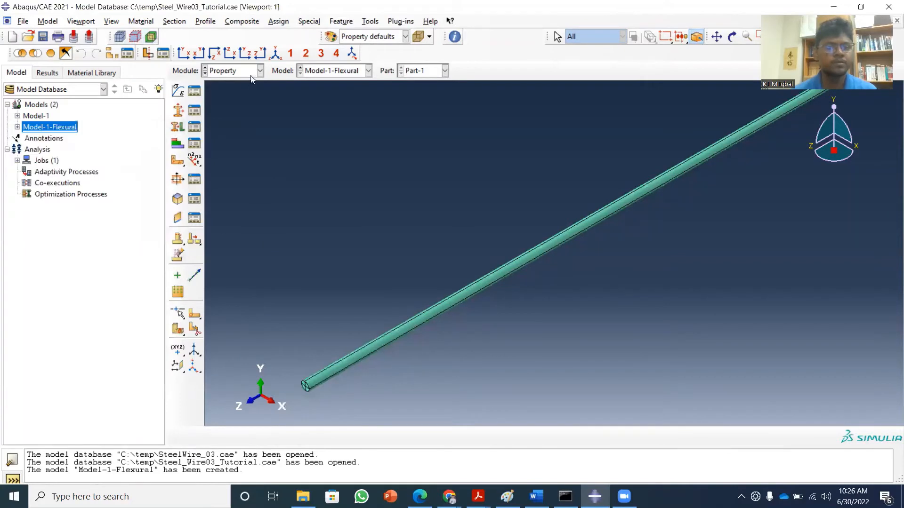
# View the wire in the Assembly module and review the list of analysis steps in the Step module.
pyautogui.click(258, 71)
pyautogui.click(241, 105)
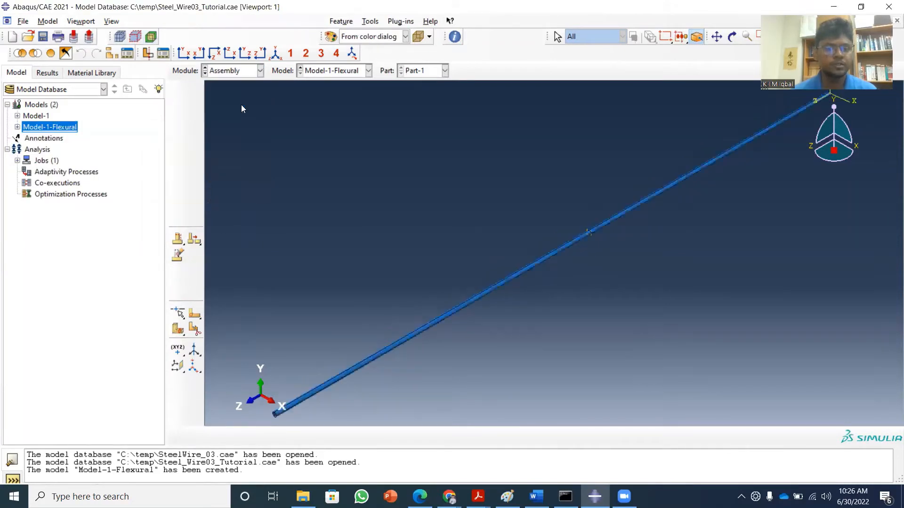
pyautogui.click(261, 70)
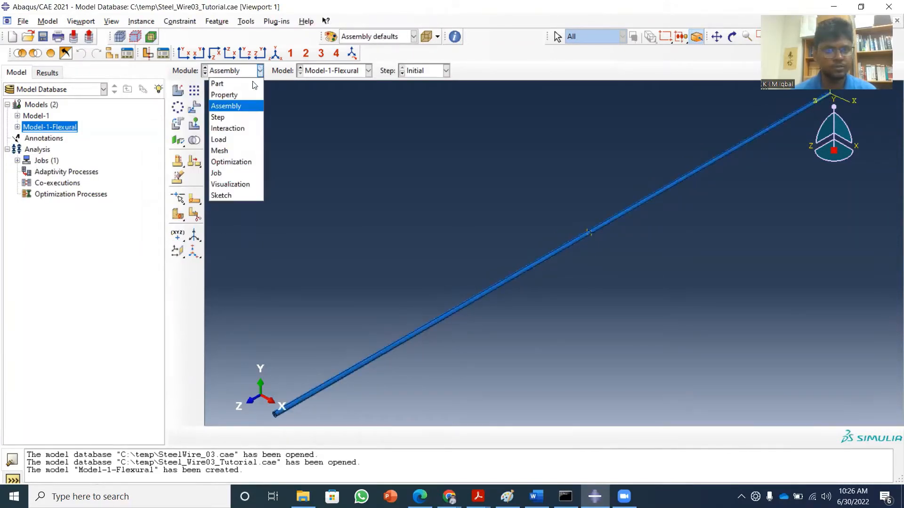
pyautogui.click(236, 118)
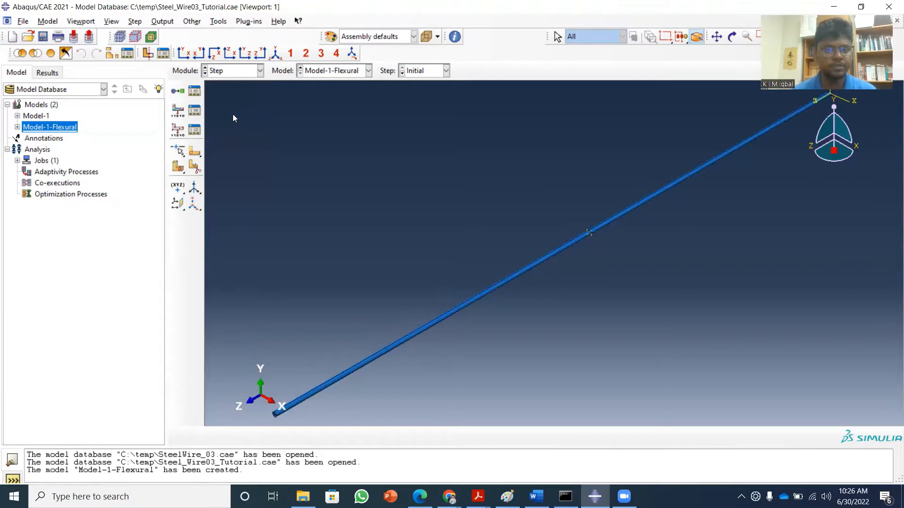
pyautogui.click(193, 91)
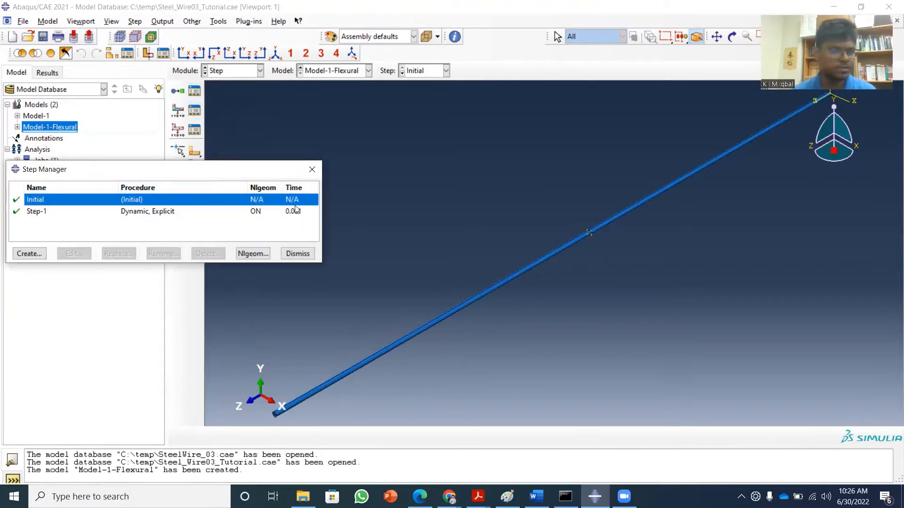
pyautogui.click(312, 170)
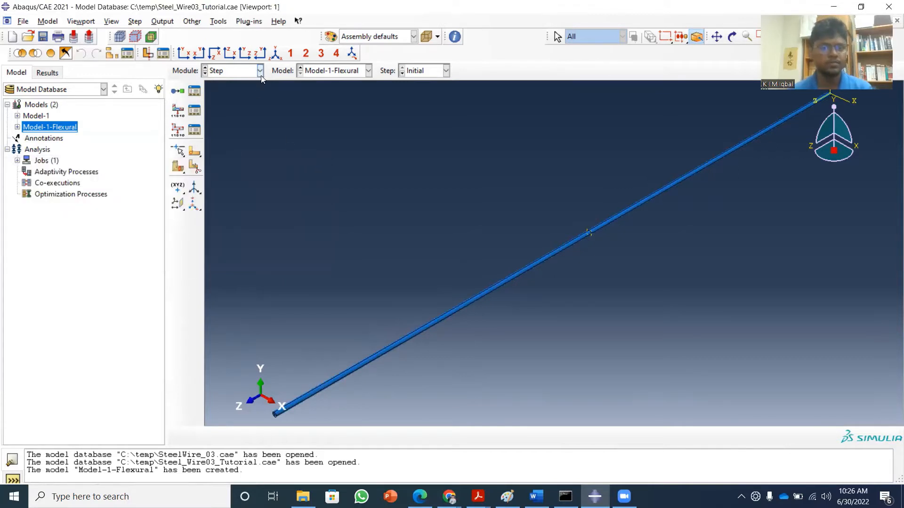
# Check the time period and incrementation settings of the Dynamic, Explicit step Step-1, and close it without edits.
pyautogui.click(261, 75)
pyautogui.click(194, 92)
pyautogui.click(103, 212)
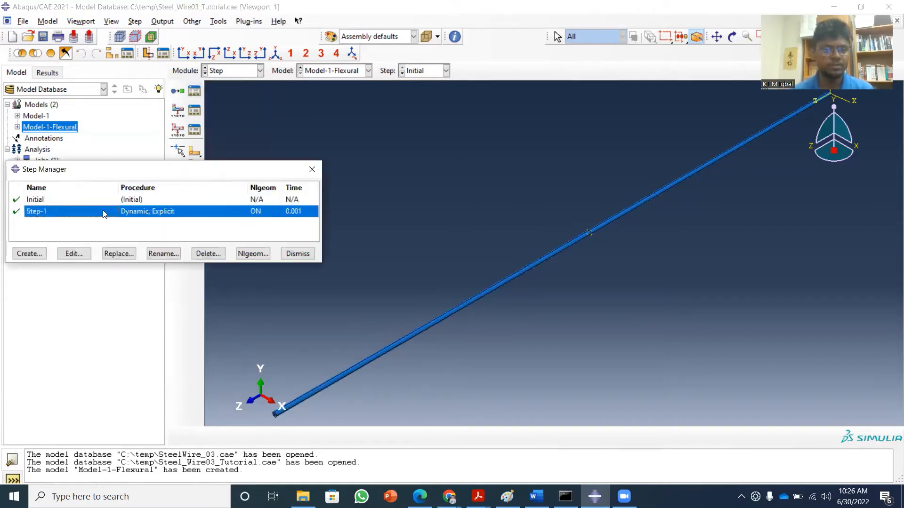
pyautogui.click(74, 253)
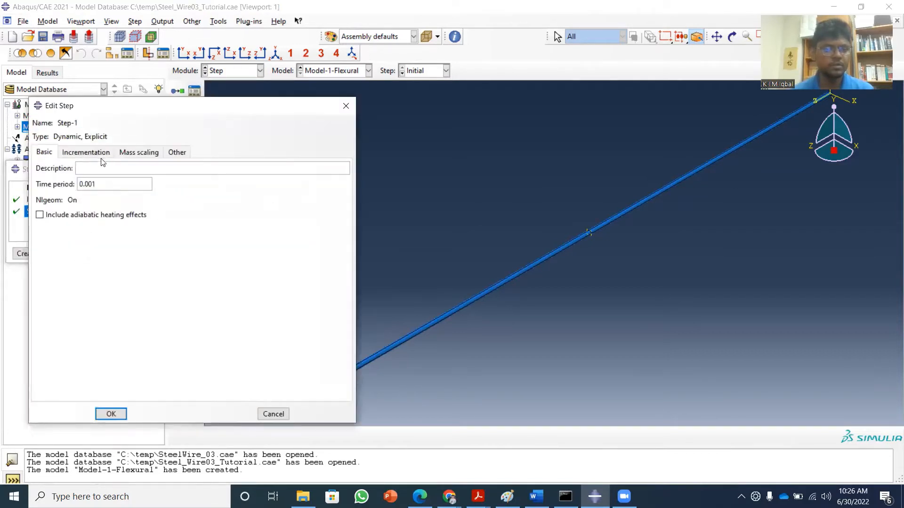
pyautogui.click(95, 153)
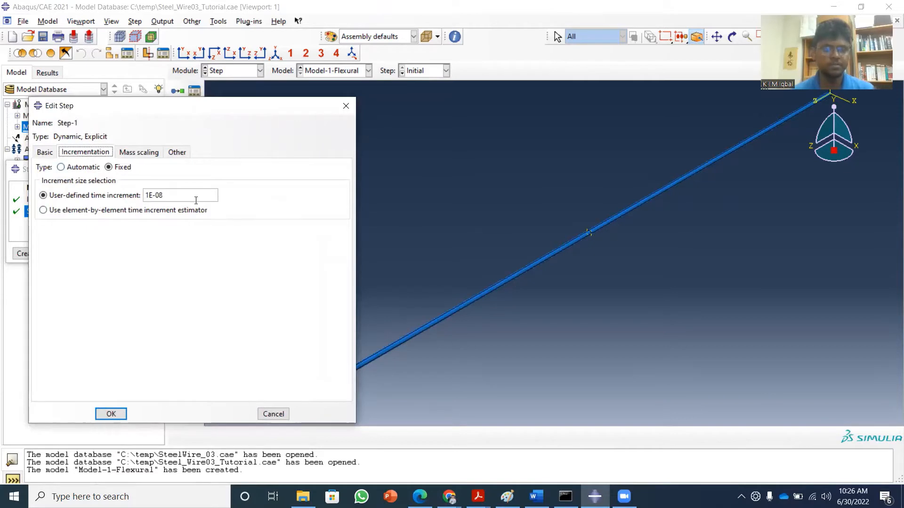
pyautogui.click(345, 108)
pyautogui.click(304, 167)
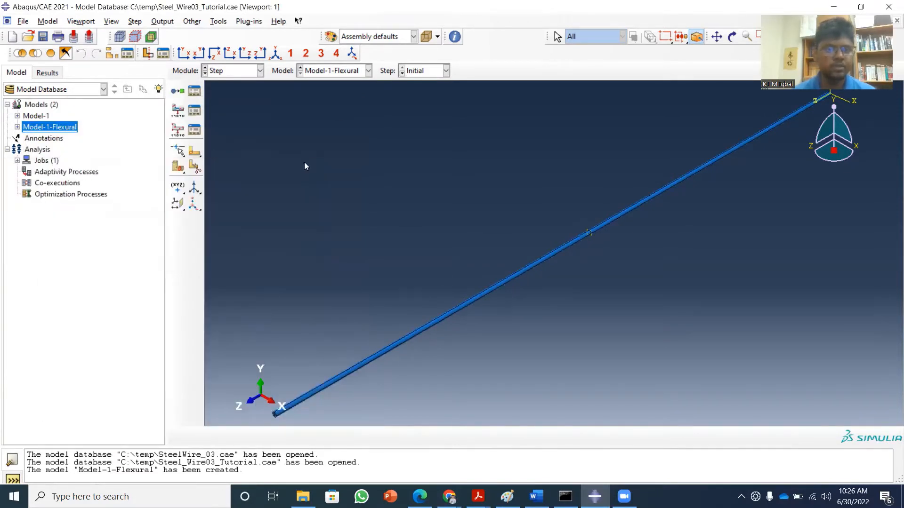
# Review the field output and history output requests defined for Step-1.
pyautogui.click(195, 126)
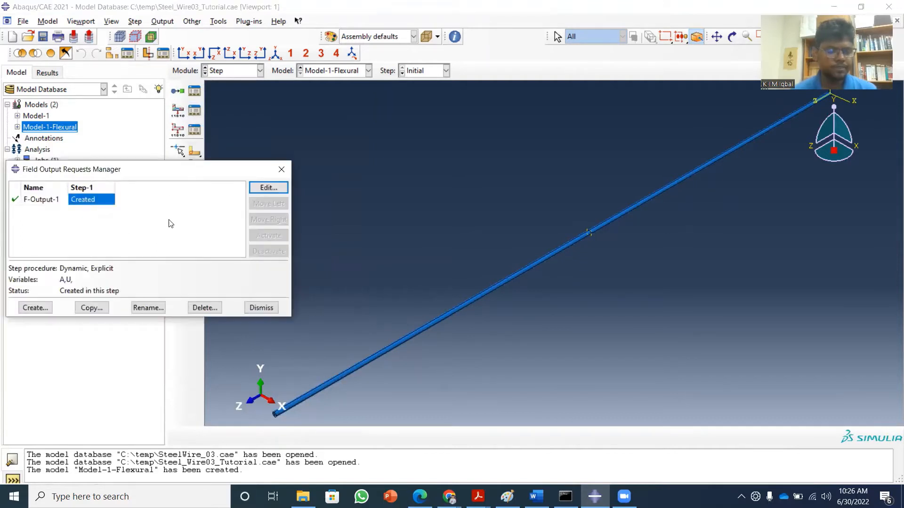
pyautogui.click(281, 170)
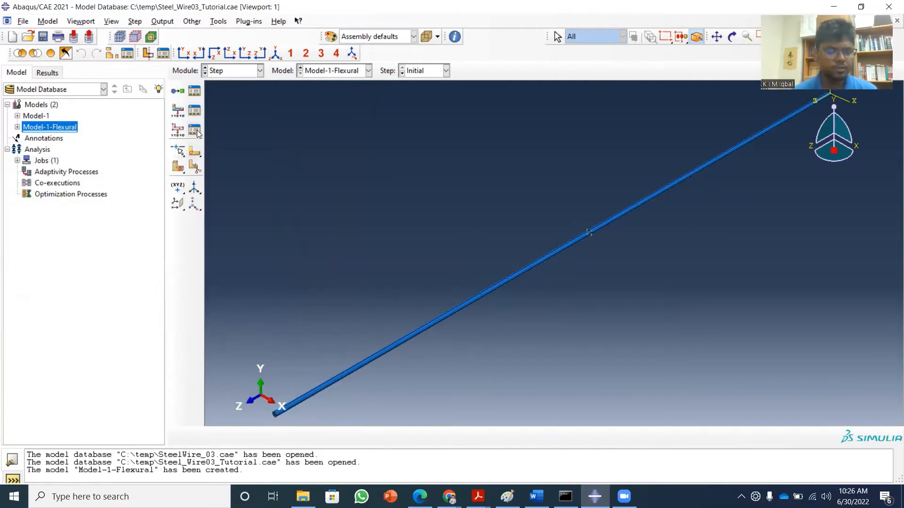
pyautogui.click(196, 131)
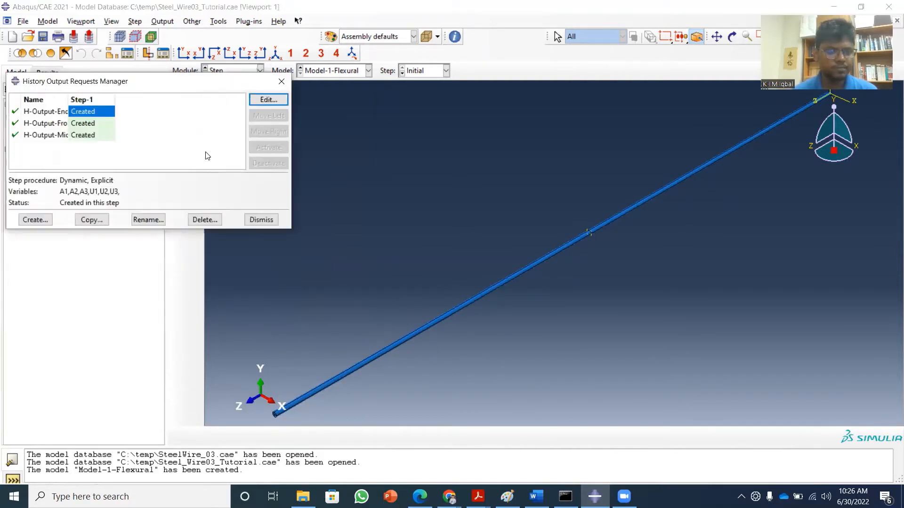
pyautogui.click(280, 81)
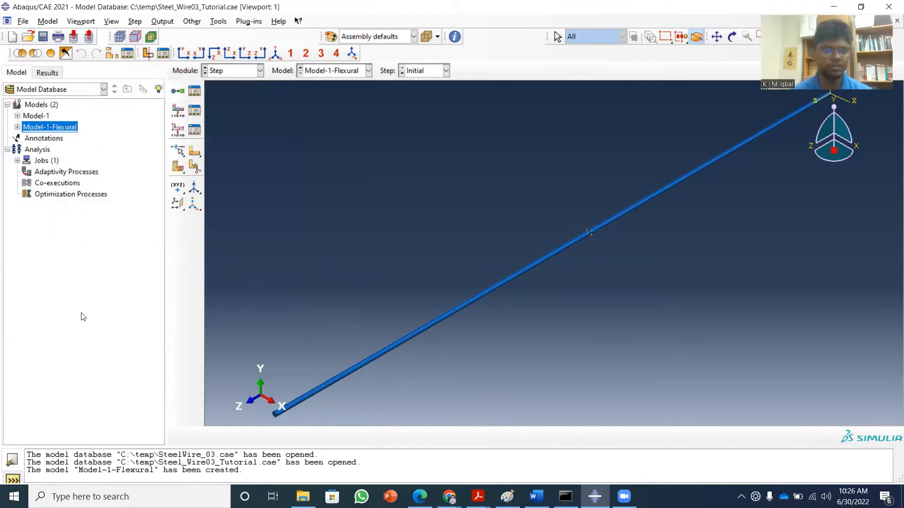
# Switch Model-1-Flexural to the Load module.
pyautogui.click(260, 71)
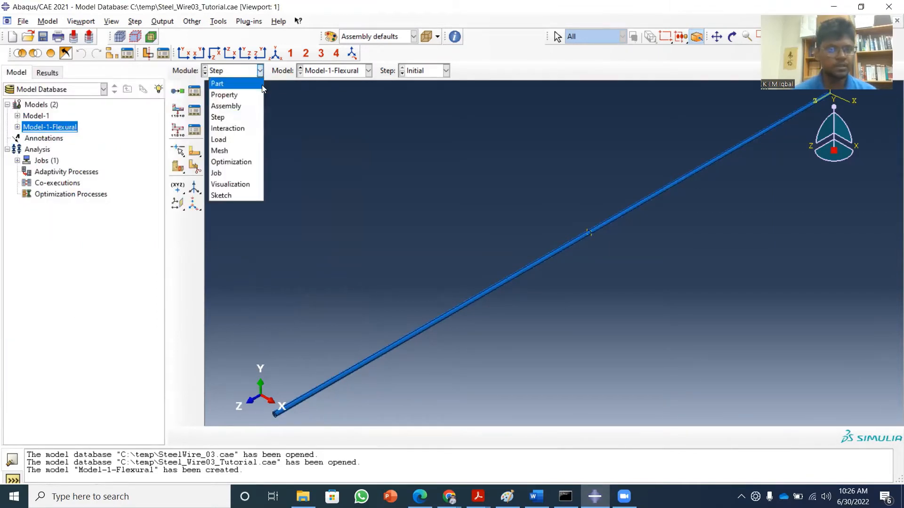
pyautogui.click(231, 141)
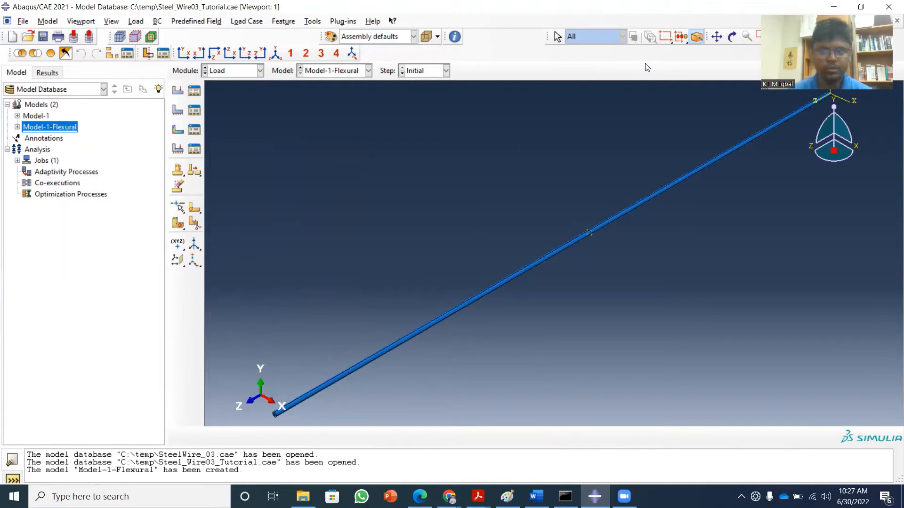
# Inspect the near end of the wire in the Load module and switch Model-1-Flexural to the Part module.
pyautogui.click(716, 37)
pyautogui.moveTo(319, 317); pyautogui.dragTo(368, 254)
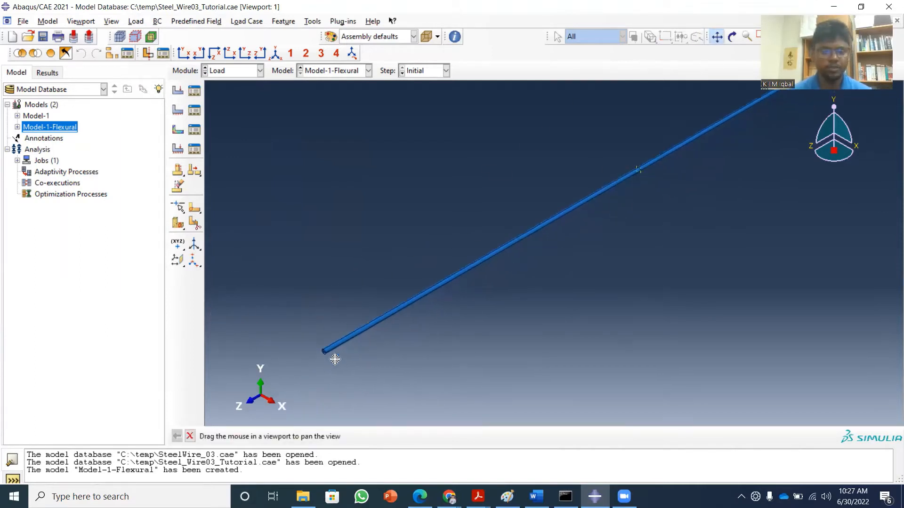
pyautogui.scroll(5, 325, 360)
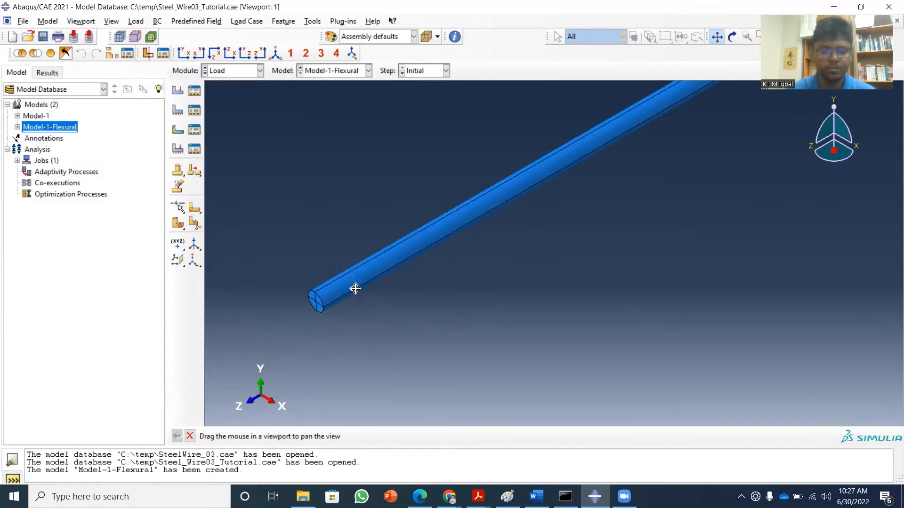
pyautogui.scroll(3, 339, 295)
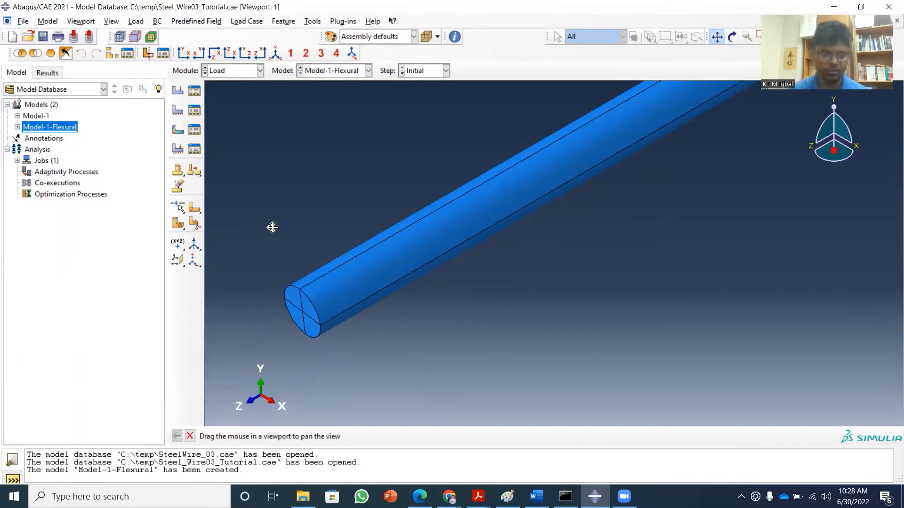
pyautogui.click(259, 70)
pyautogui.click(225, 83)
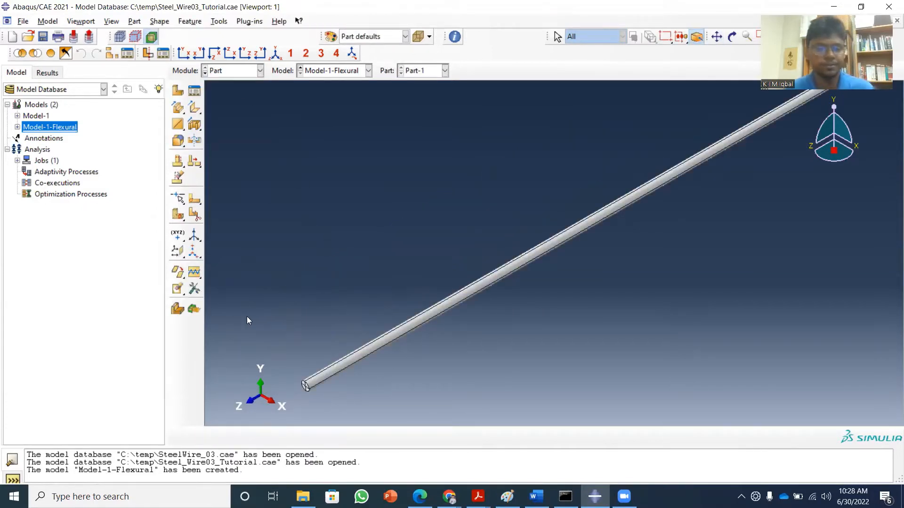
# Create a datum plane offset 0.998 from the XY principal plane near the end of the wire.
pyautogui.click(177, 251)
pyautogui.click(325, 438)
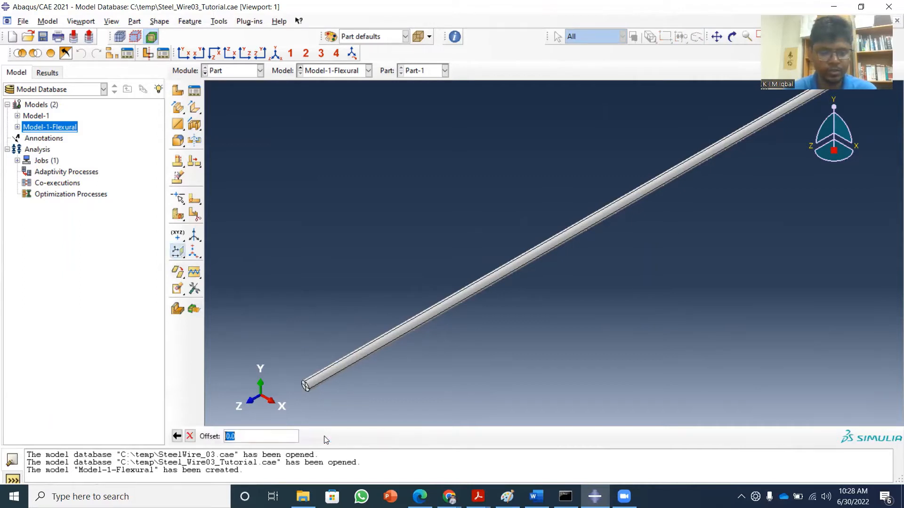
pyautogui.scroll(5, 316, 389)
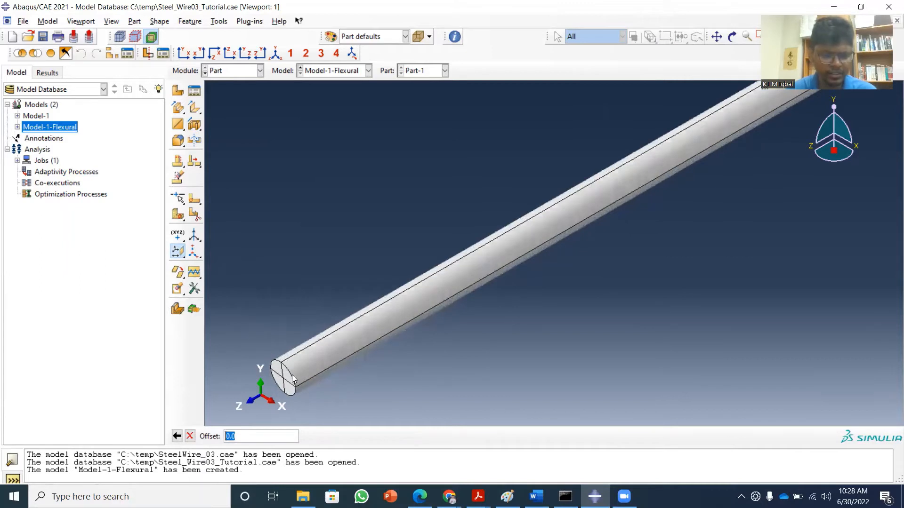
pyautogui.write('0')
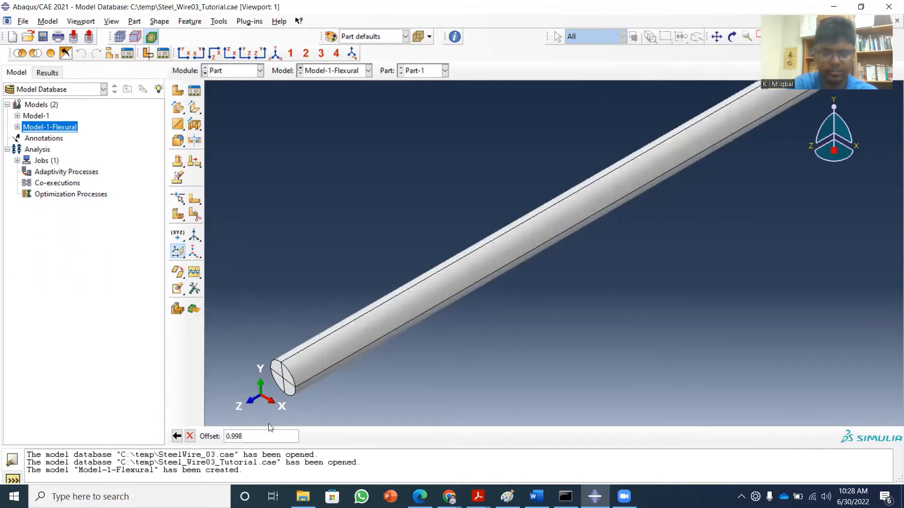
pyautogui.press('Return')
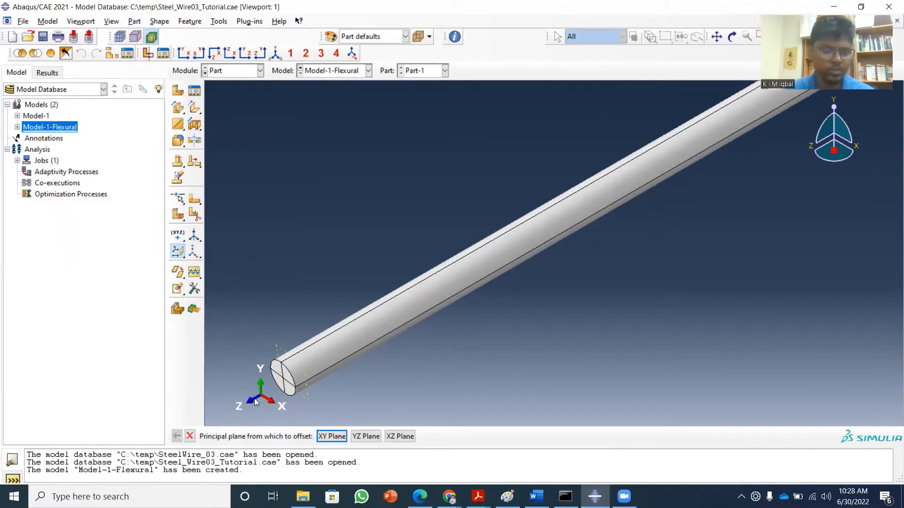
pyautogui.press('Return')
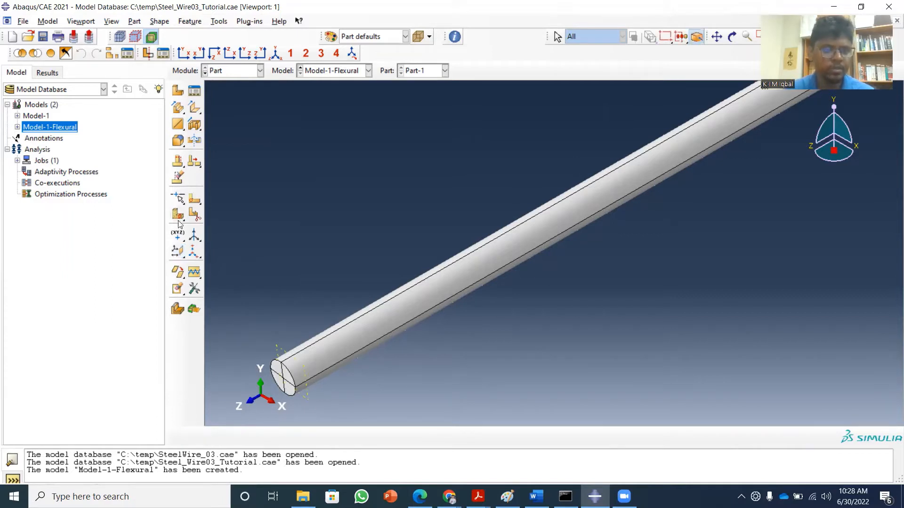
# Allow automatic deletion of meshes invalidated by partitions, and try partitioning the upper -X arc of the +Z end face at edge parameter 0.8.
pyautogui.moveTo(178, 215); pyautogui.dragTo(211, 220)
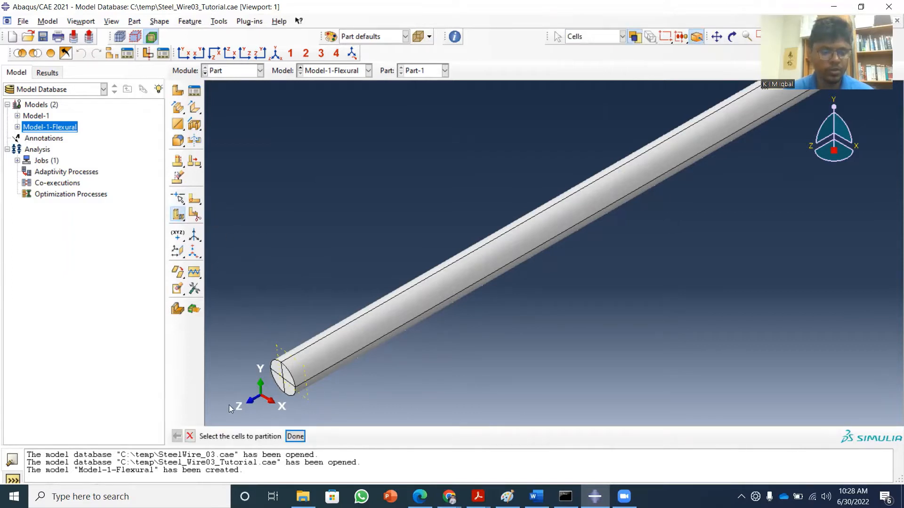
pyautogui.click(190, 436)
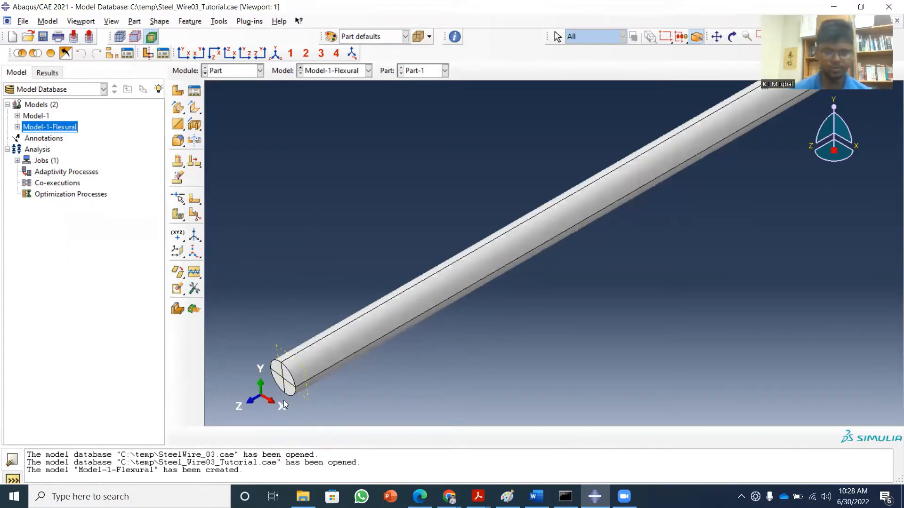
pyautogui.click(177, 201)
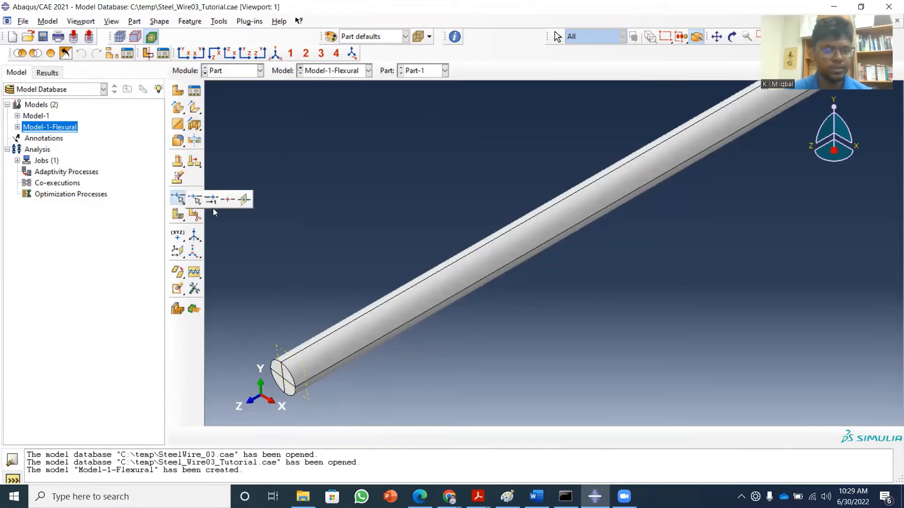
pyautogui.click(209, 199)
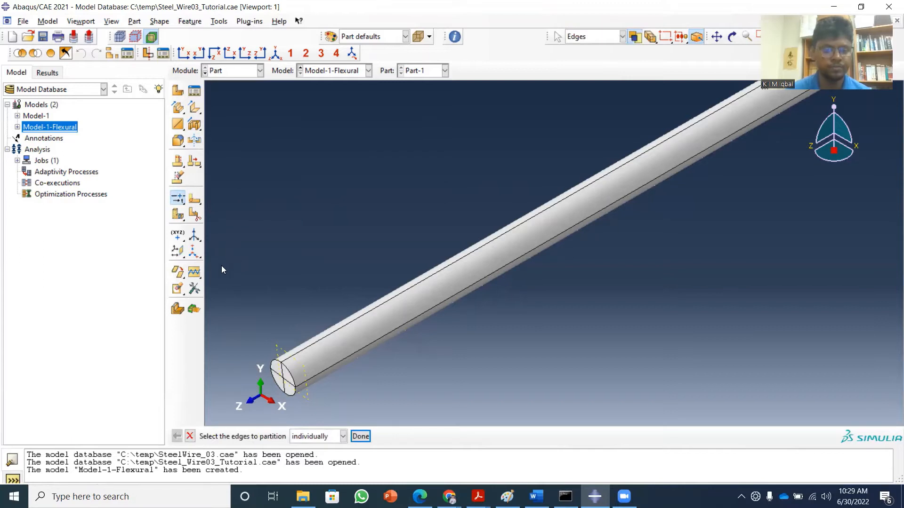
pyautogui.click(273, 366)
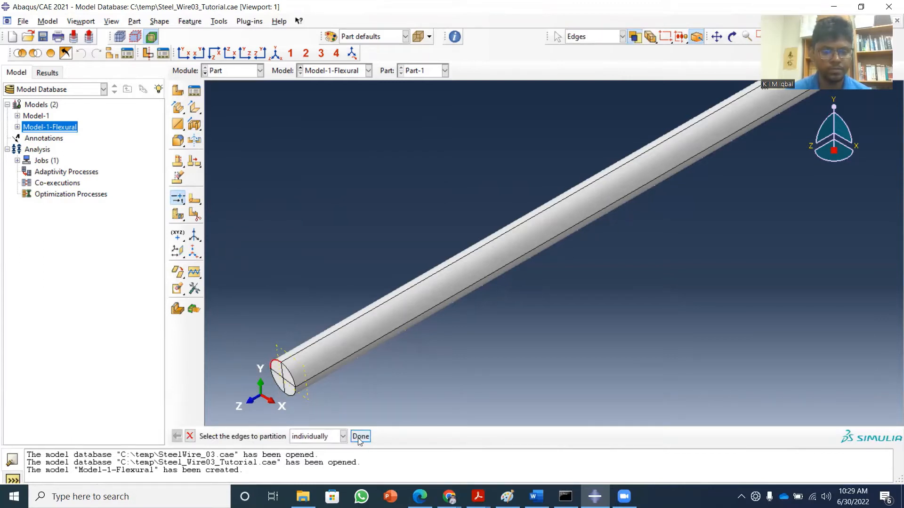
pyautogui.click(361, 437)
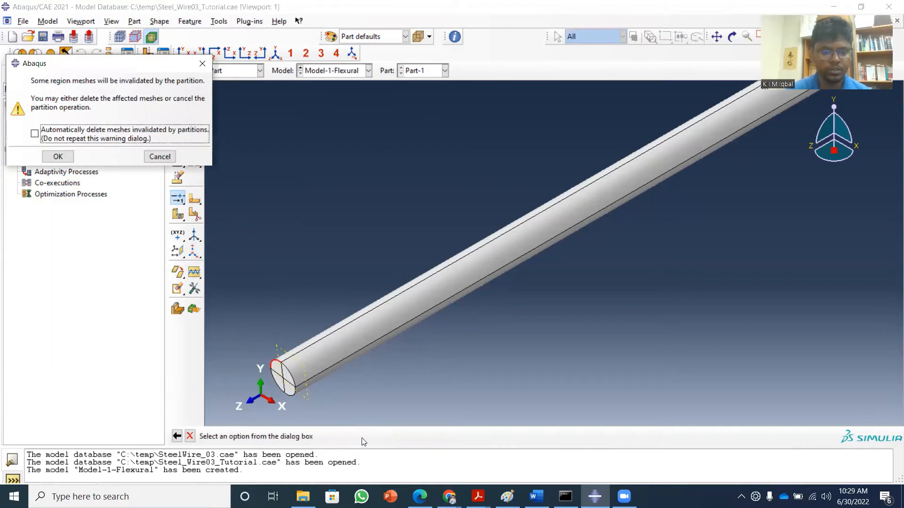
pyautogui.click(58, 157)
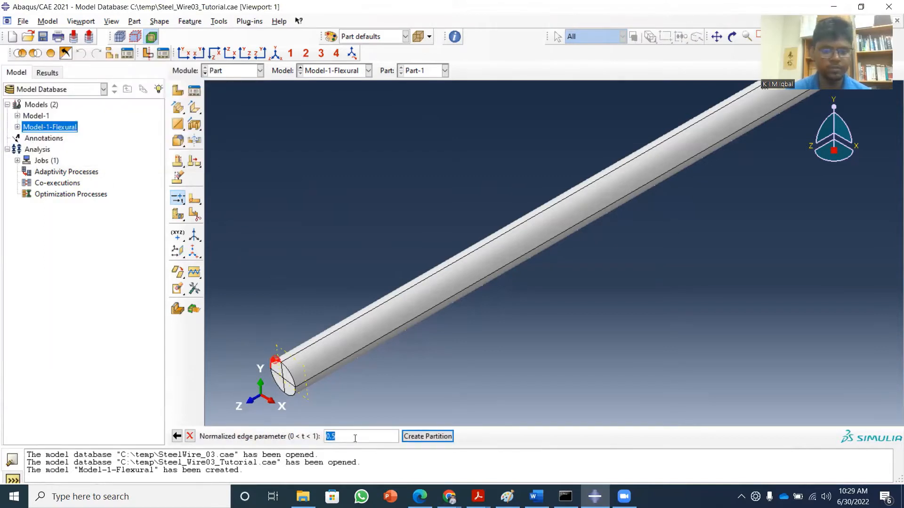
pyautogui.click(355, 438)
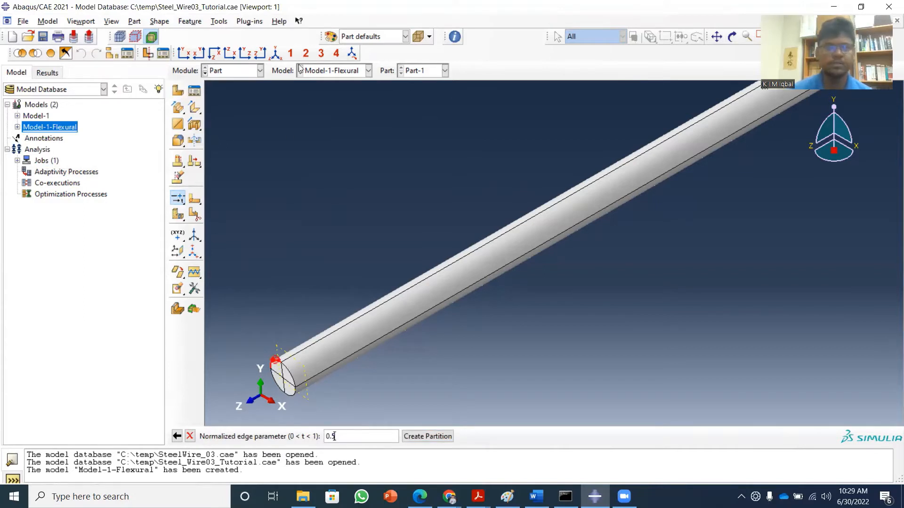
pyautogui.click(184, 52)
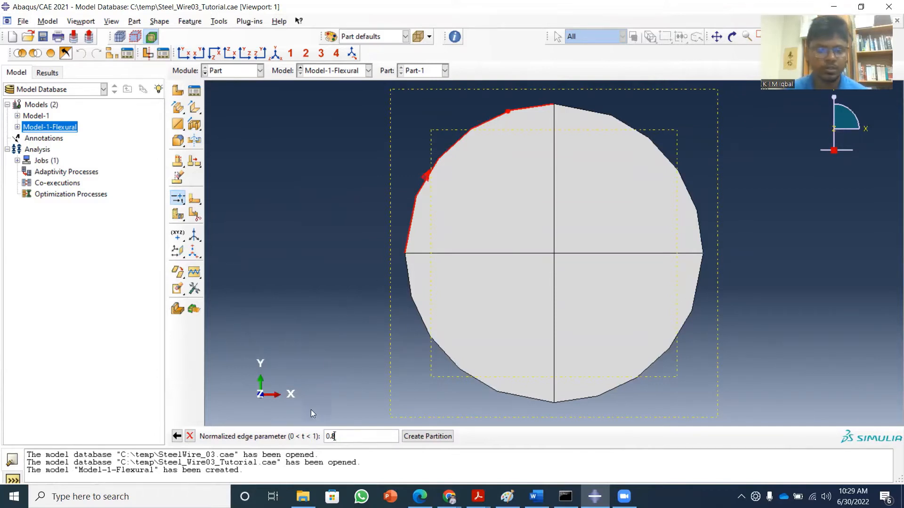
pyautogui.click(190, 437)
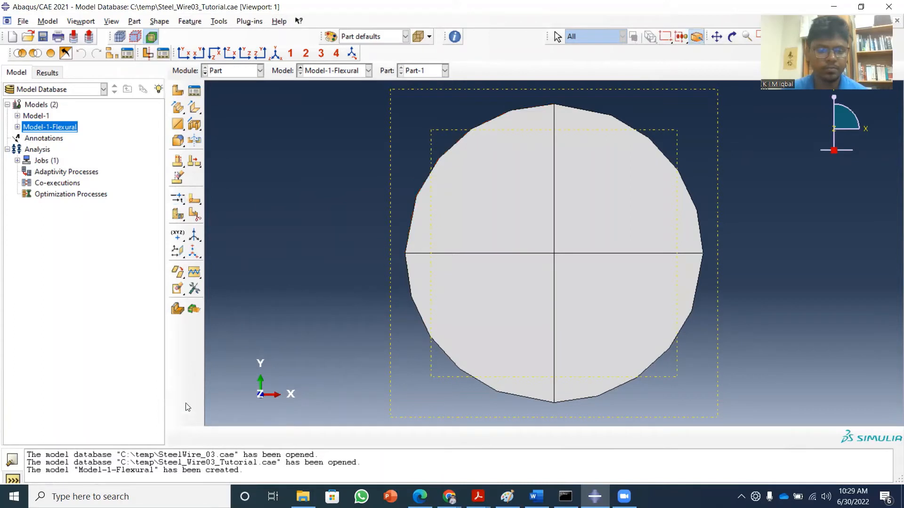
# Partition the upper +X arc of the wire's +Z end face at normalized edge parameter 0.2.
pyautogui.click(174, 199)
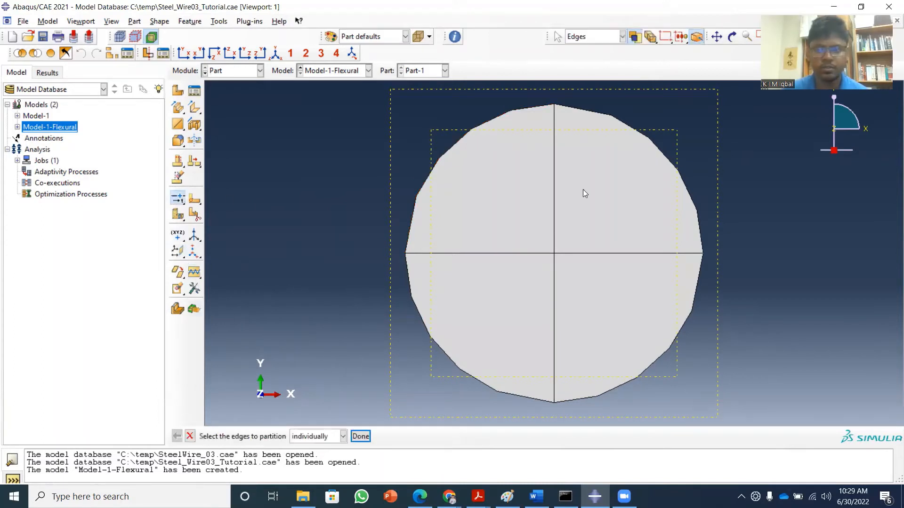
pyautogui.click(671, 165)
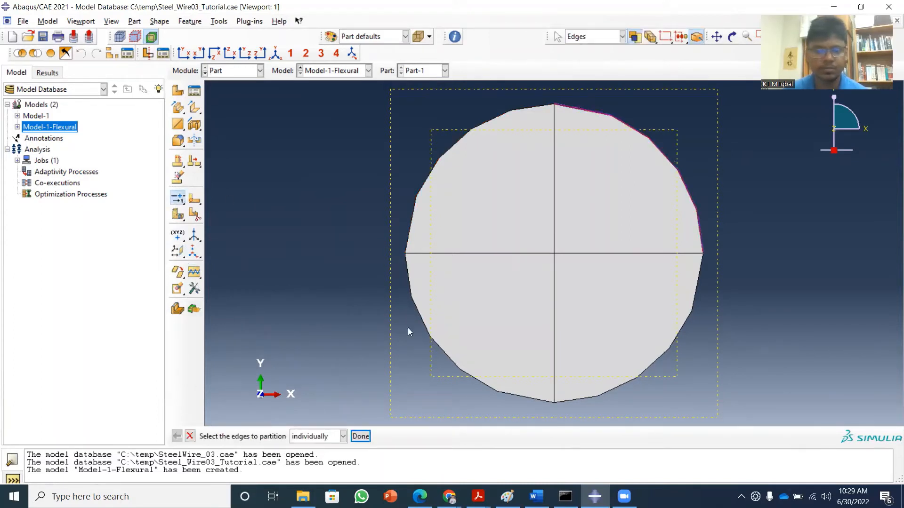
pyautogui.click(360, 436)
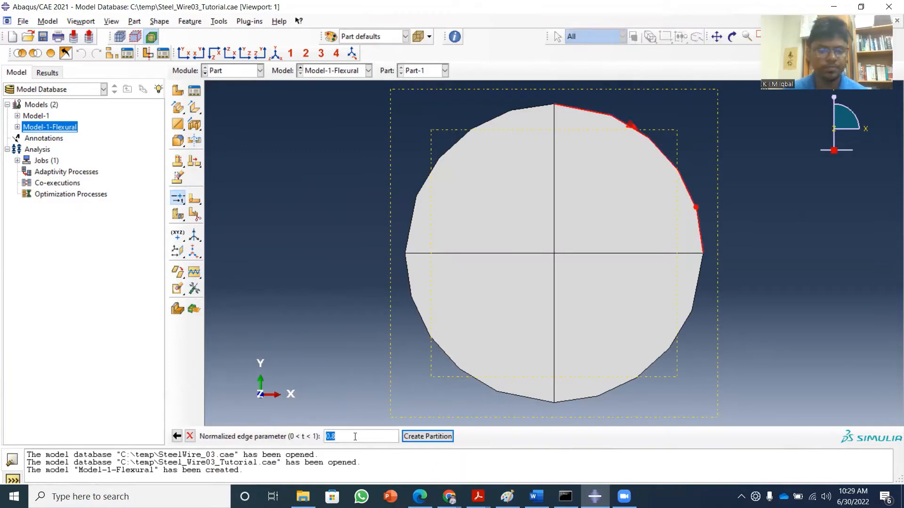
pyautogui.click(355, 436)
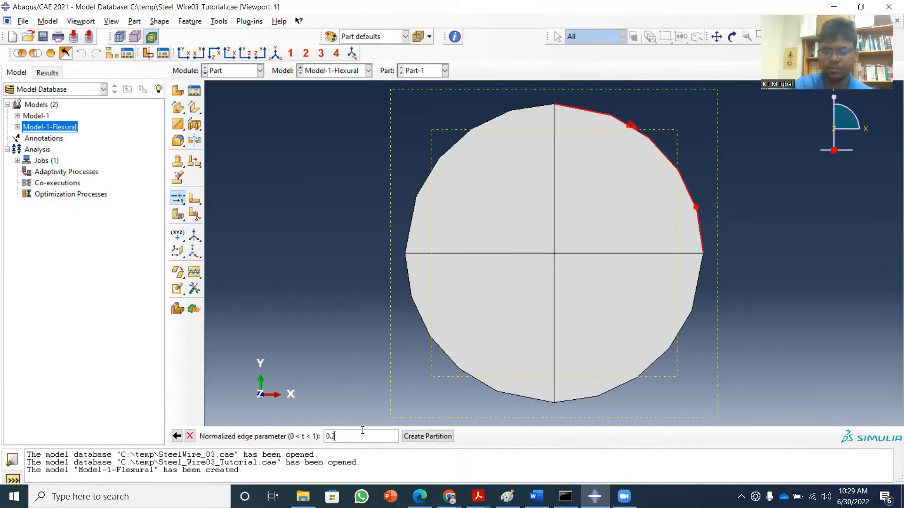
pyautogui.click(421, 438)
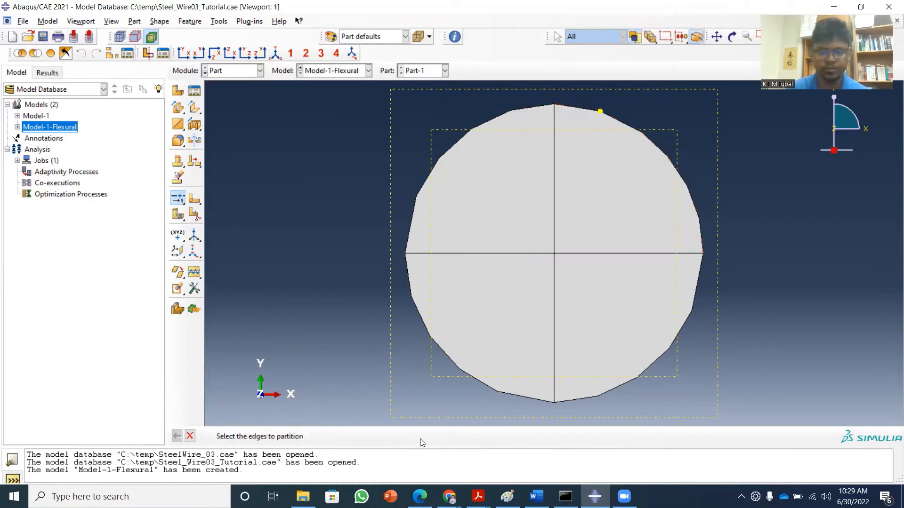
pyautogui.click(365, 436)
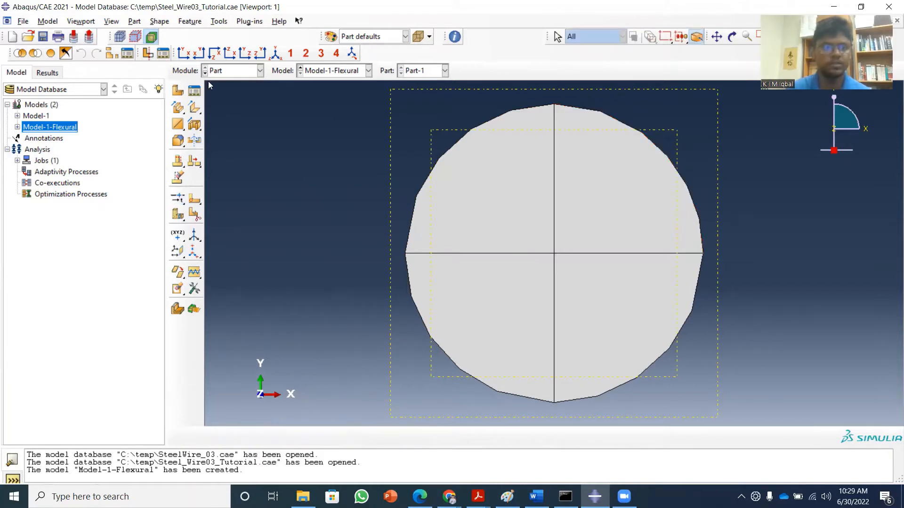
# Partition the upper +X arc of the wire's opposite (-Z) end face at normalized edge parameter 0.8.
pyautogui.click(198, 54)
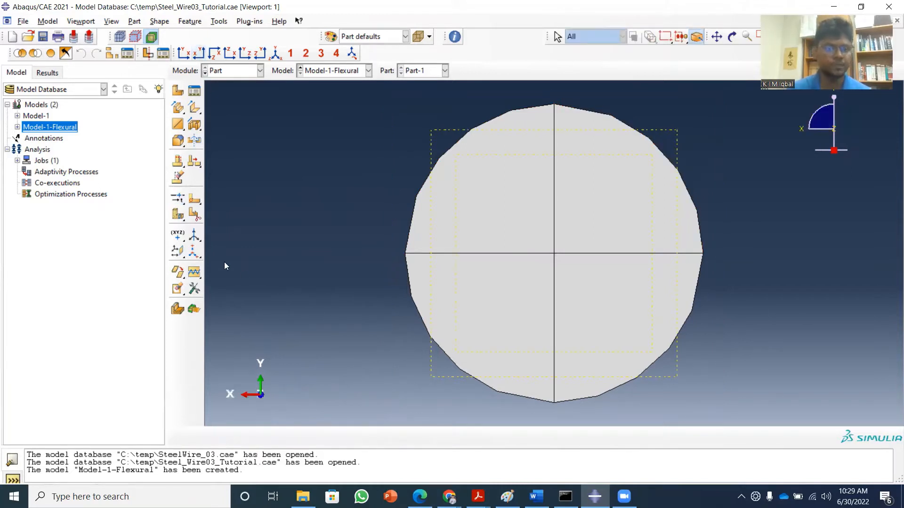
pyautogui.click(176, 202)
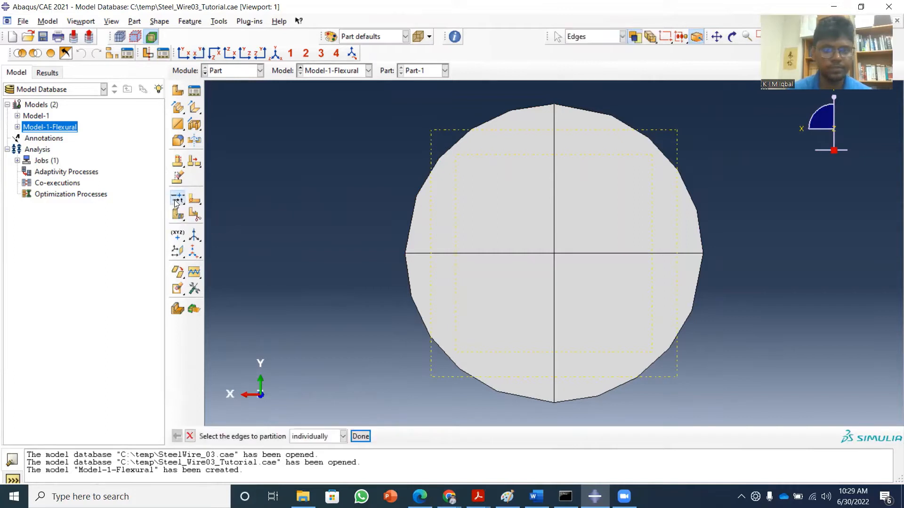
pyautogui.click(434, 172)
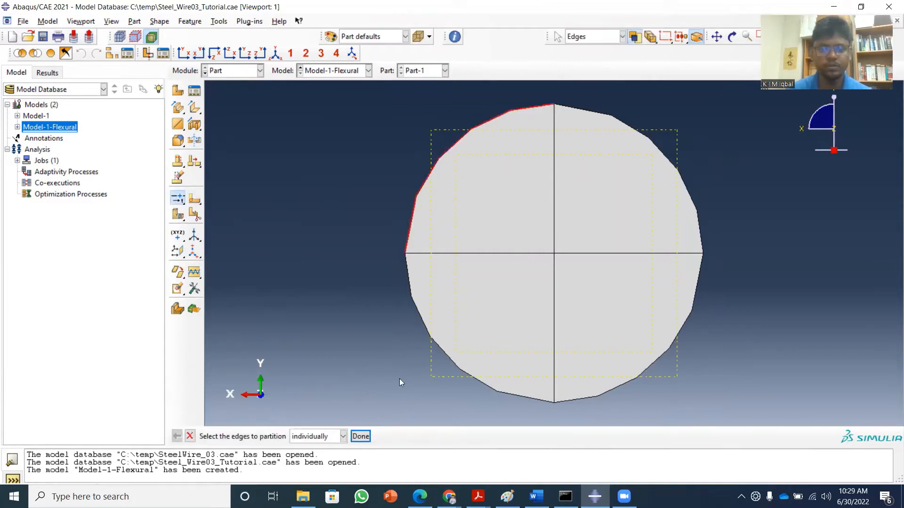
pyautogui.click(360, 436)
pyautogui.click(378, 438)
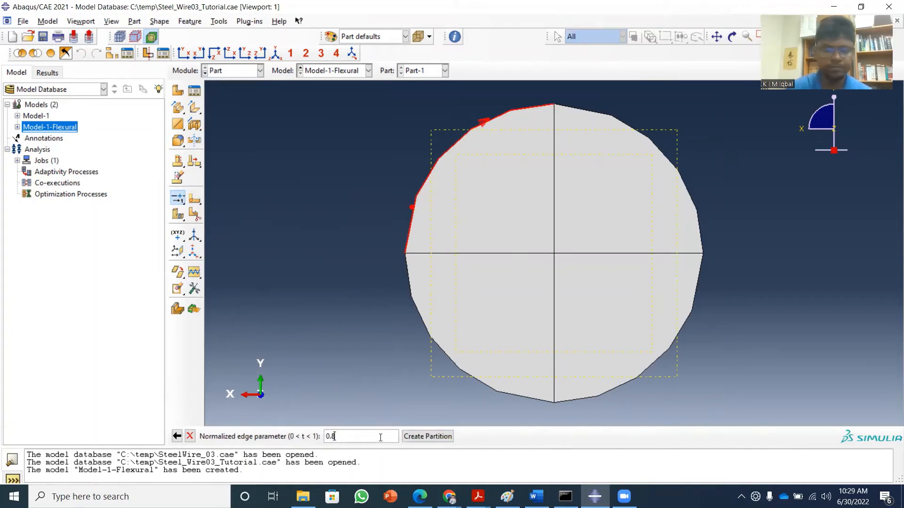
pyautogui.click(419, 437)
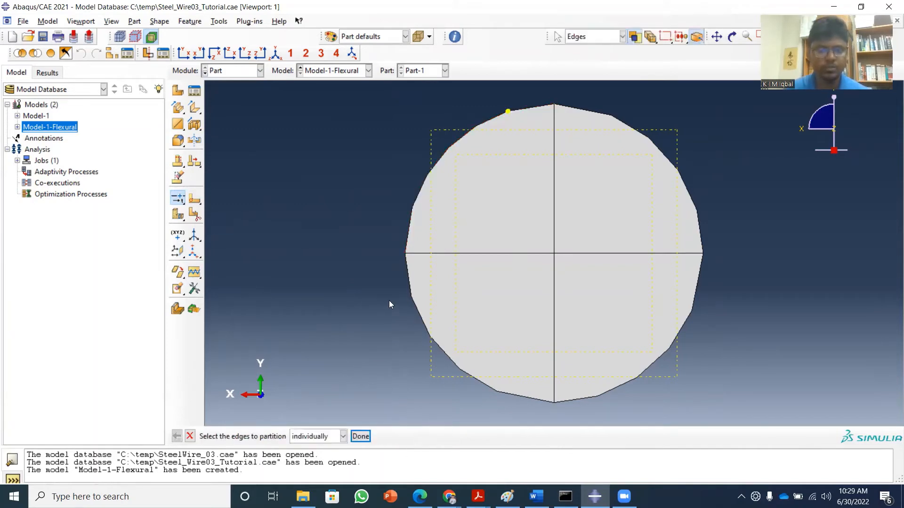
# Partition the upper -X arc of the wire's -Z end face at normalized edge parameter 0.2 and finish the edge partitioning.
pyautogui.click(656, 146)
pyautogui.click(360, 437)
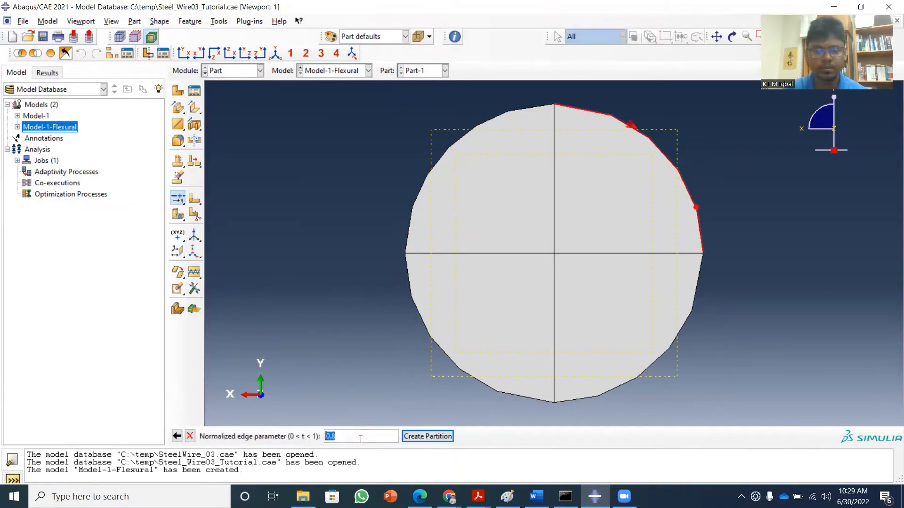
pyautogui.click(362, 436)
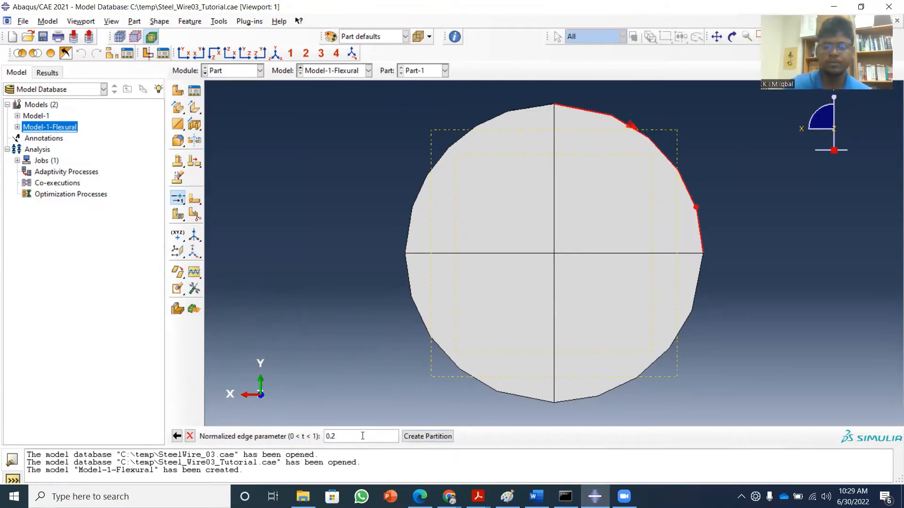
pyautogui.write('2')
pyautogui.press('Return')
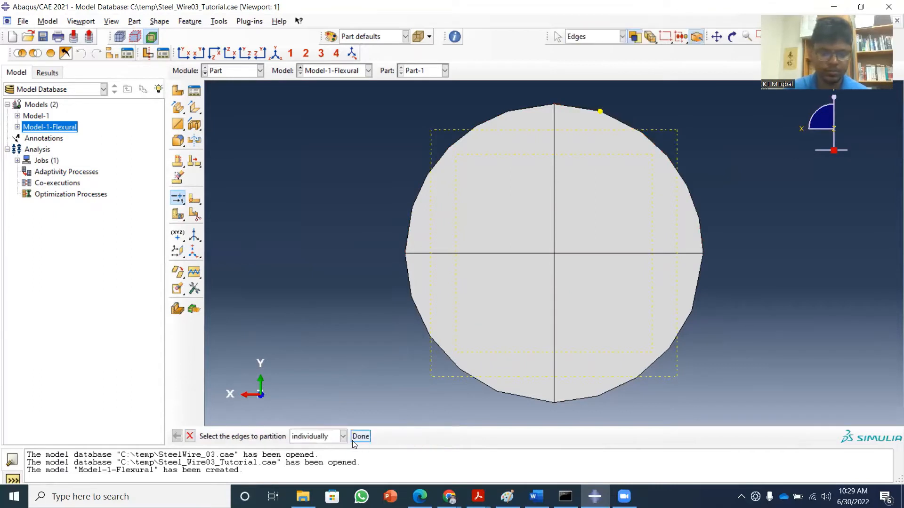
pyautogui.click(360, 437)
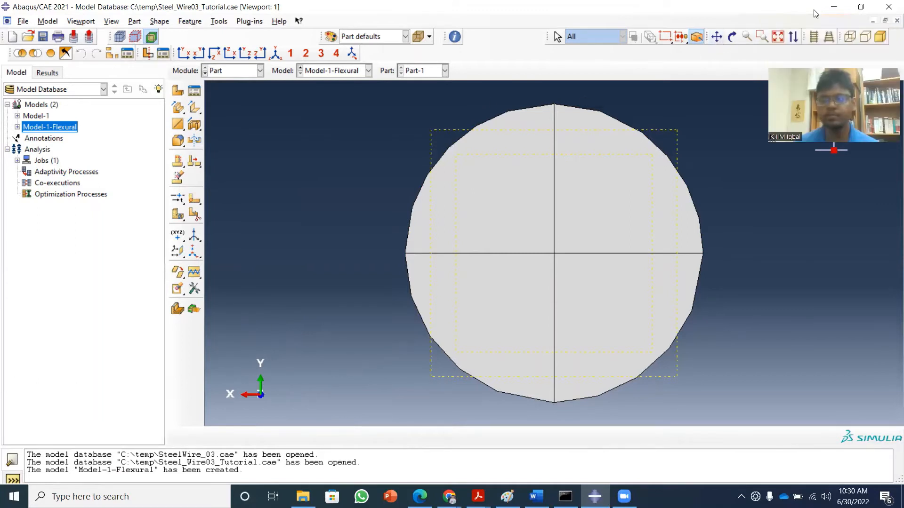
pyautogui.click(276, 53)
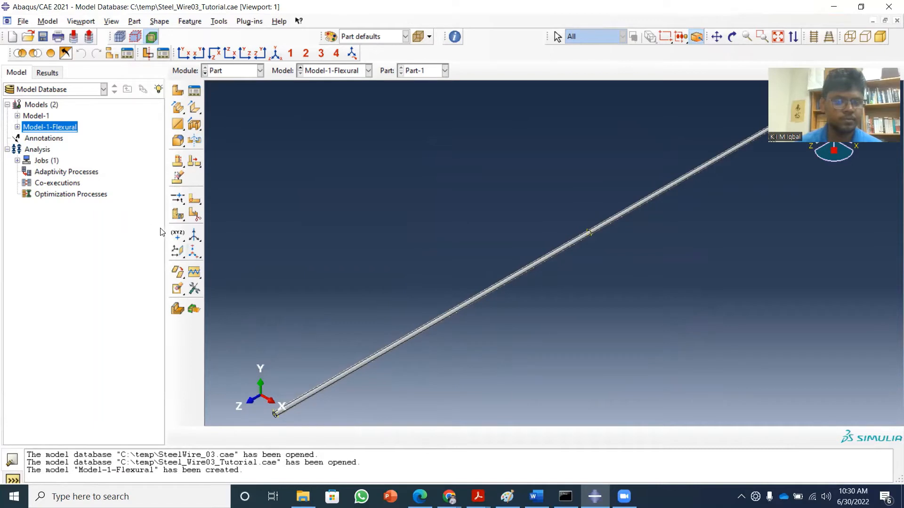
pyautogui.click(177, 216)
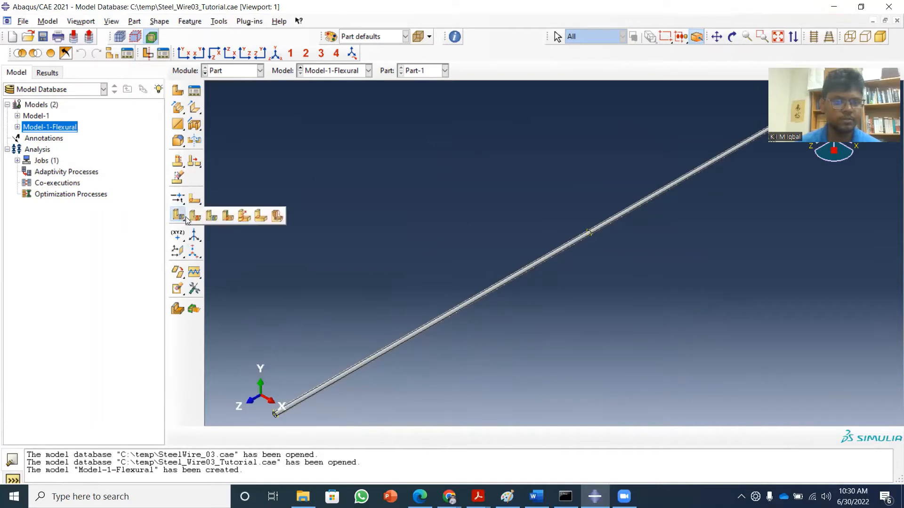
pyautogui.click(185, 218)
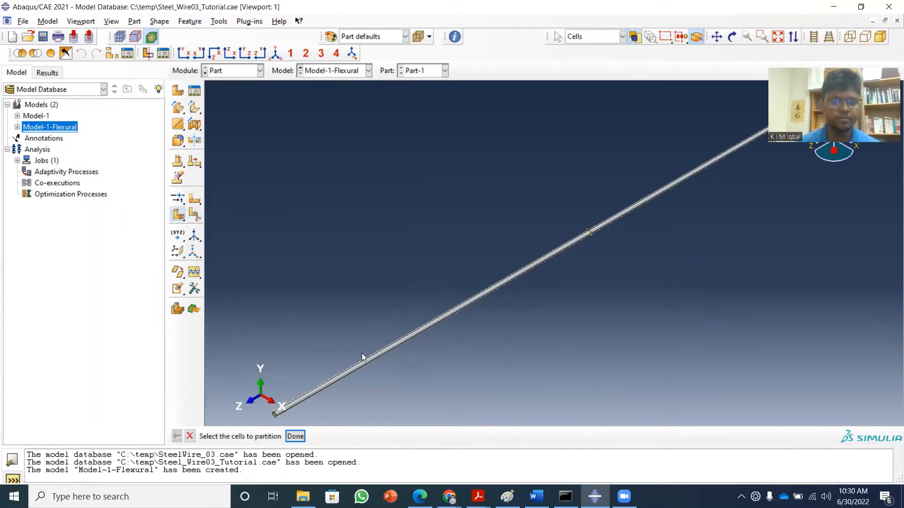
pyautogui.moveTo(314, 248); pyautogui.dragTo(710, 165)
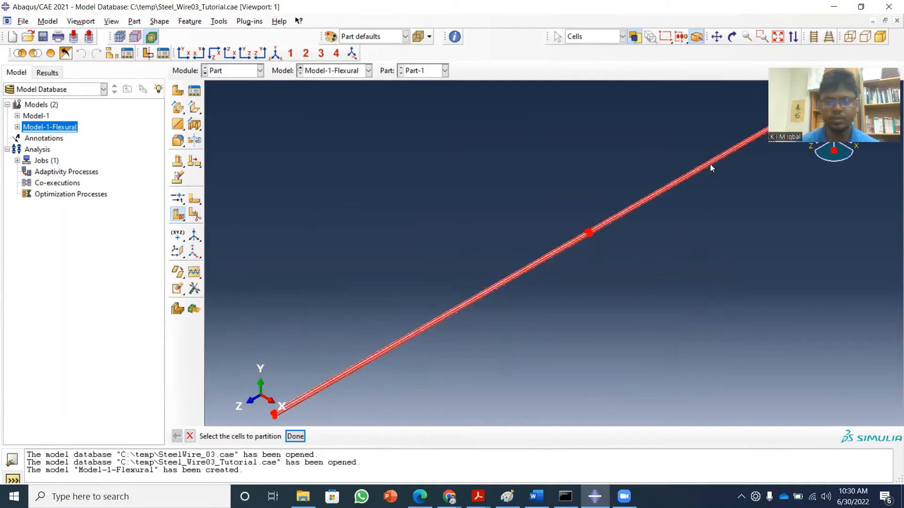
pyautogui.click(295, 437)
pyautogui.click(415, 436)
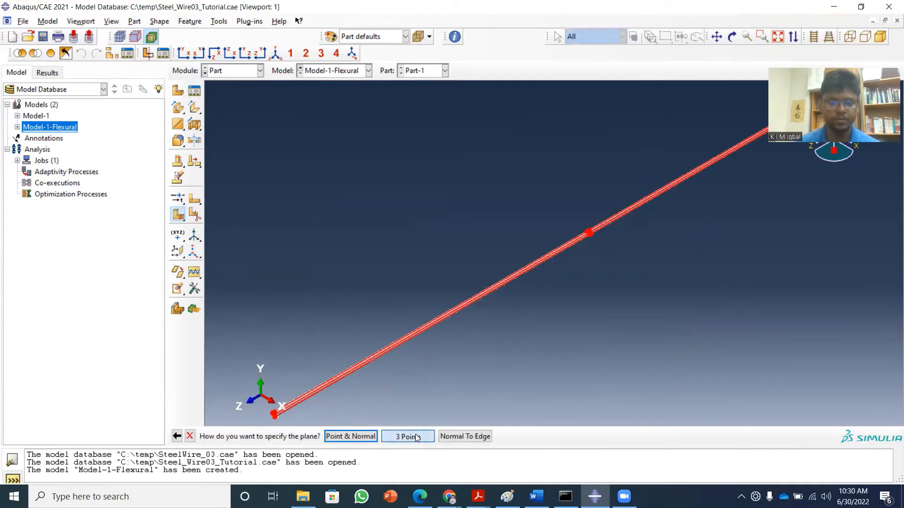
pyautogui.click(716, 38)
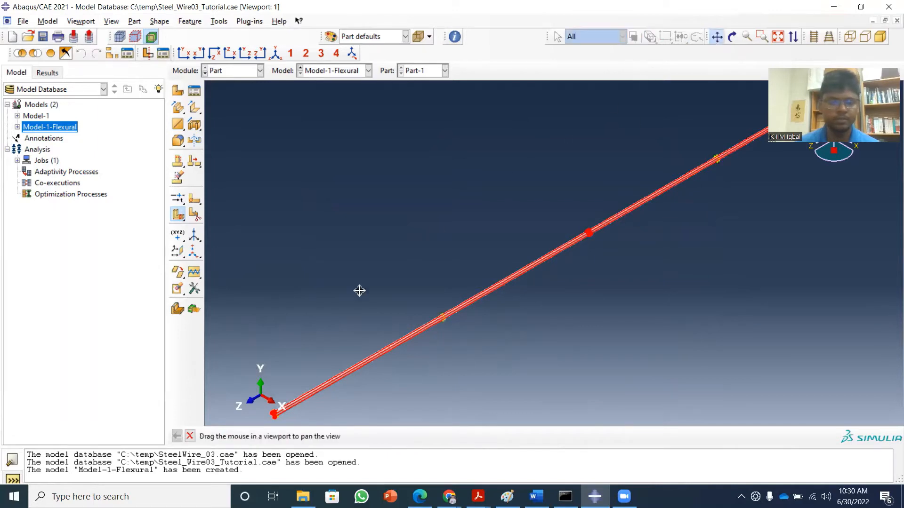
pyautogui.moveTo(359, 290); pyautogui.dragTo(380, 242)
pyautogui.scroll(3, 349, 329)
pyautogui.scroll(5, 351, 316)
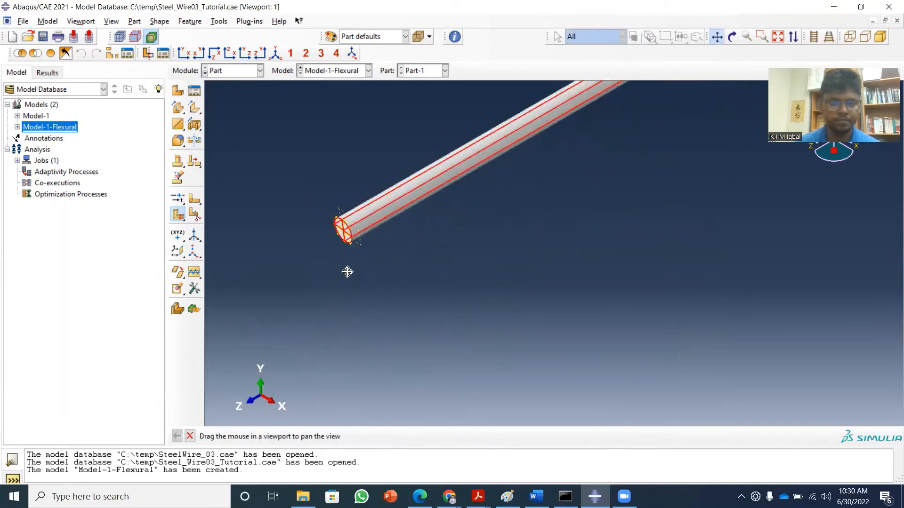
pyautogui.scroll(5, 255, 284)
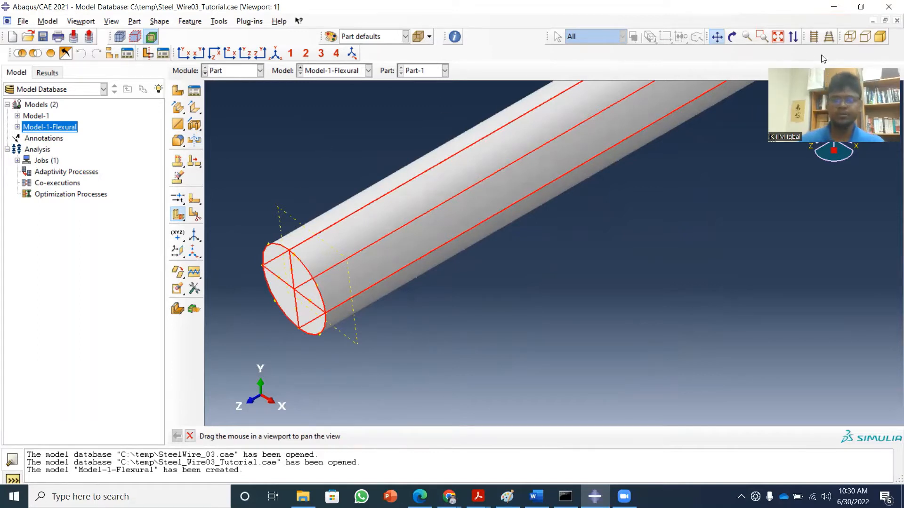
pyautogui.click(716, 37)
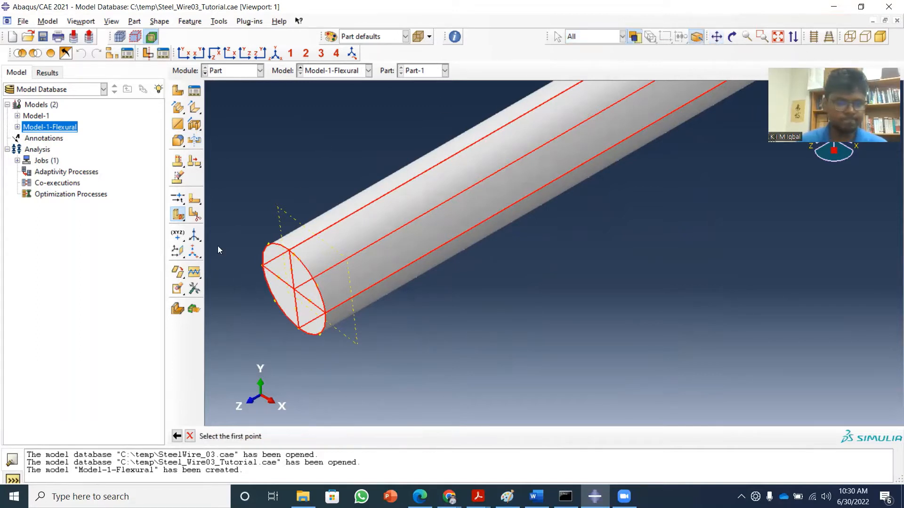
pyautogui.click(189, 436)
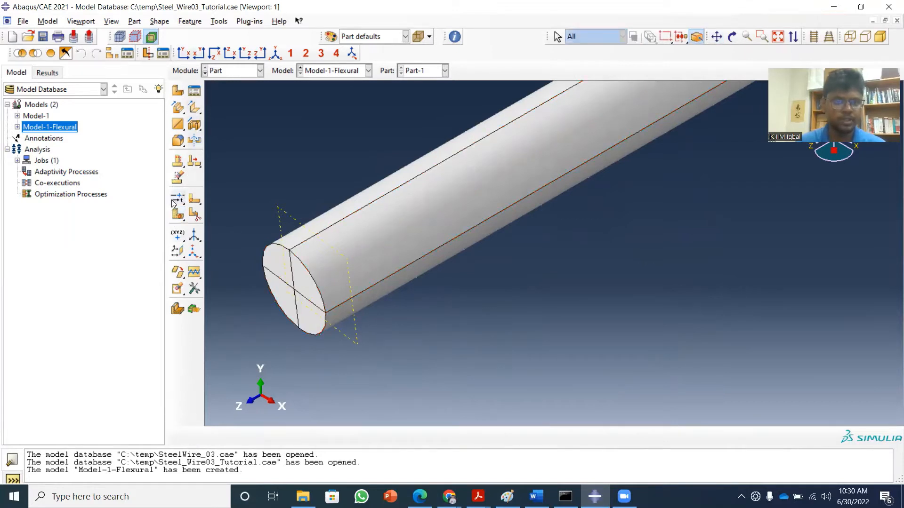
# Partition the lower -X arc of the wire's +Z end face at normalized edge parameter 0.2.
pyautogui.click(182, 54)
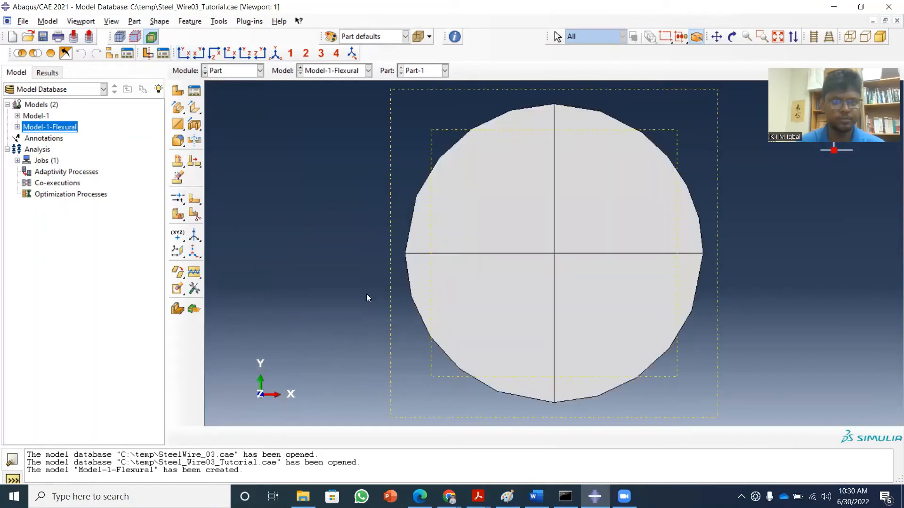
pyautogui.click(179, 197)
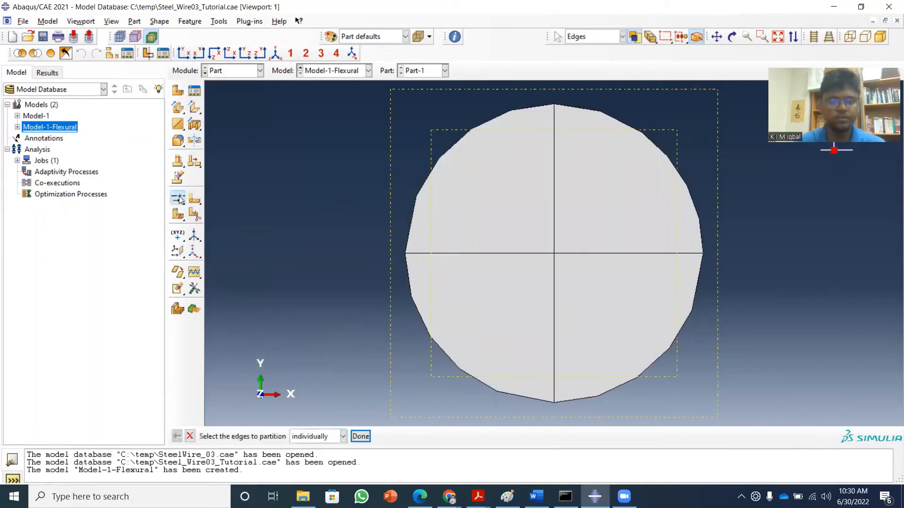
pyautogui.click(421, 314)
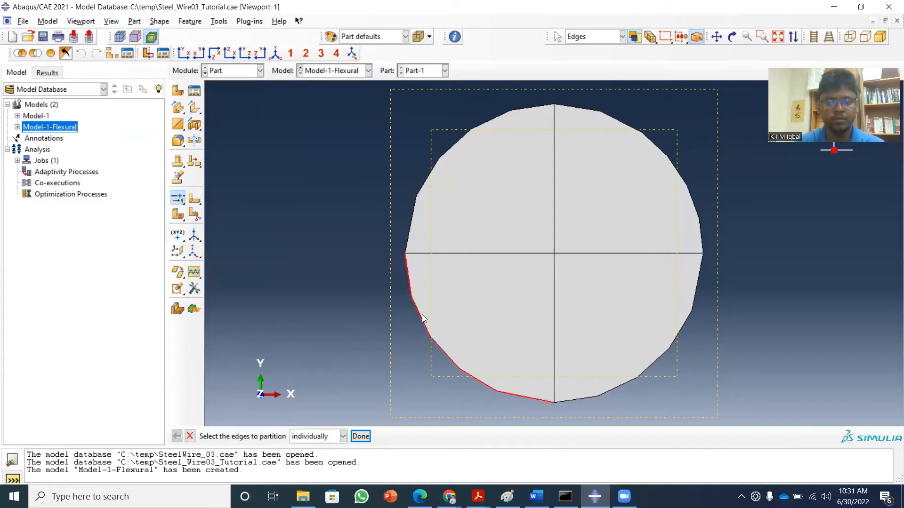
pyautogui.click(361, 436)
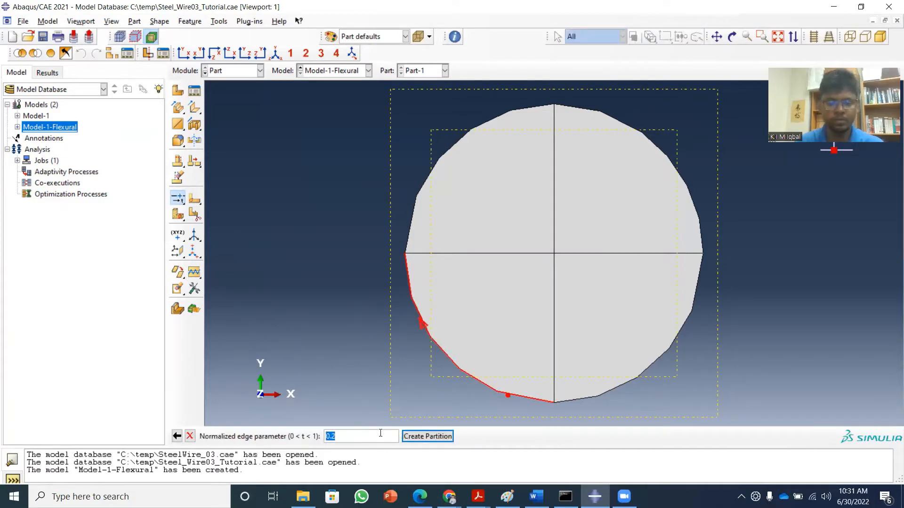
pyautogui.click(434, 436)
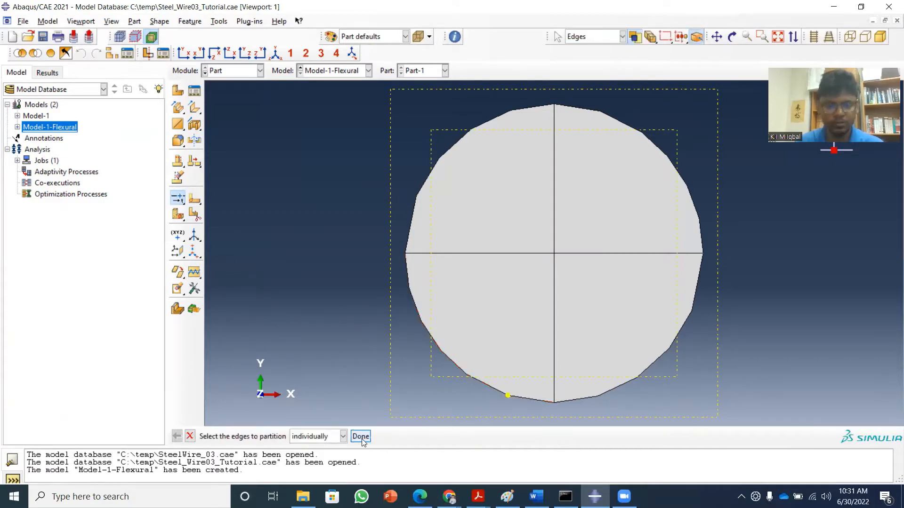
# Partition the lower +X arc of the wire's +Z end face at normalized edge parameter 0.8.
pyautogui.click(592, 397)
pyautogui.click(361, 436)
pyautogui.write('0')
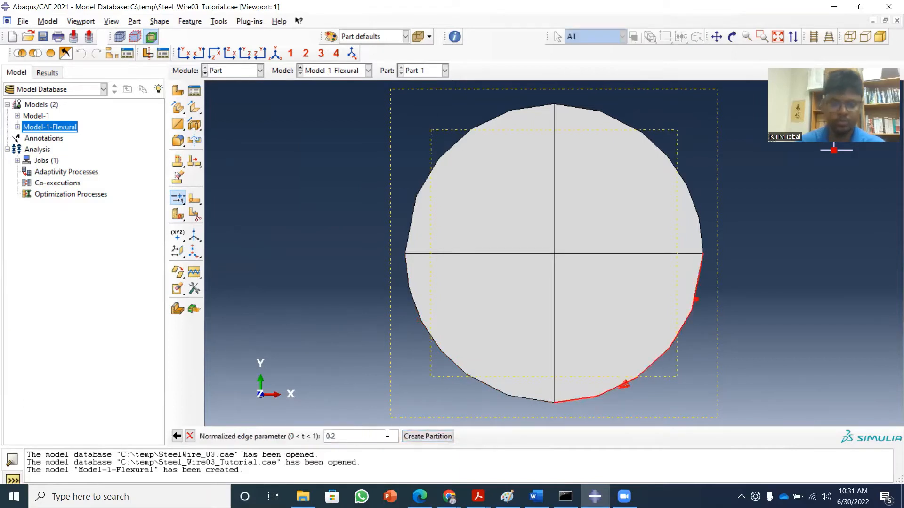
pyautogui.write('.8')
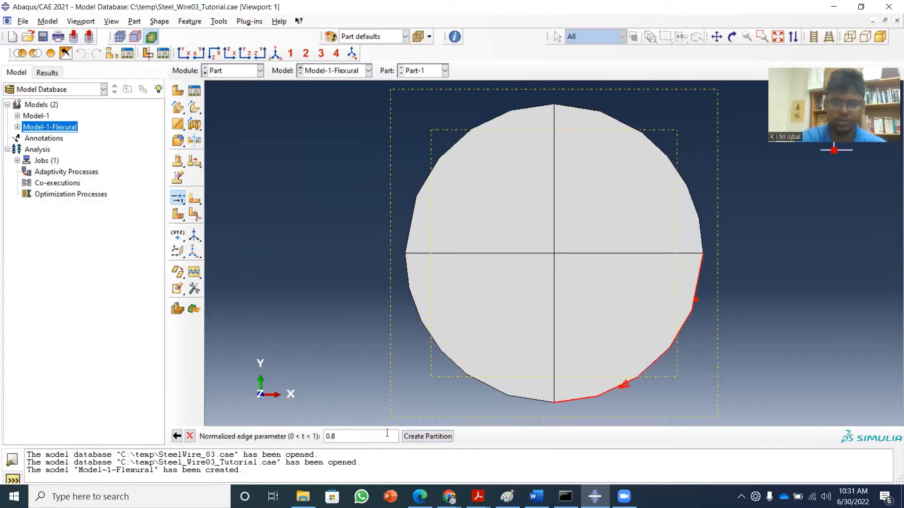
pyautogui.click(445, 437)
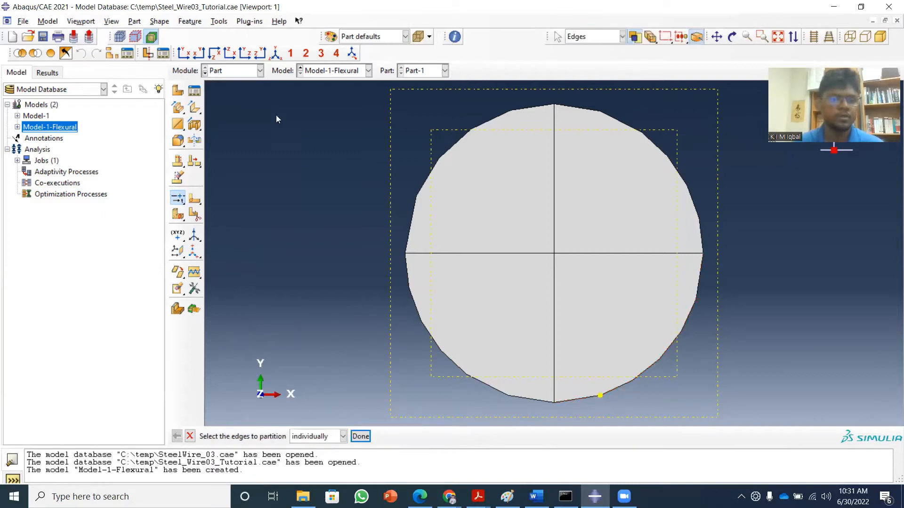
# Partition the lower +X arc of the wire's -Z end face at normalized edge parameter 0.2.
pyautogui.click(199, 53)
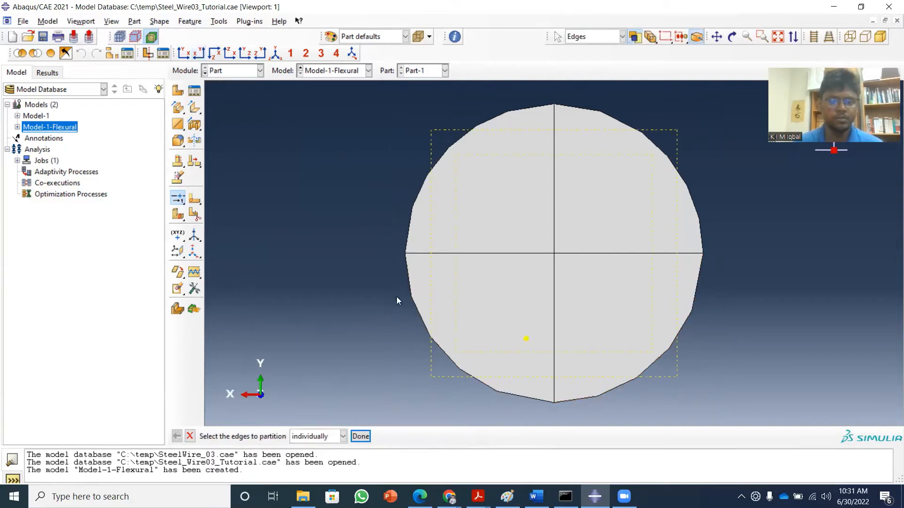
pyautogui.click(423, 325)
pyautogui.click(361, 438)
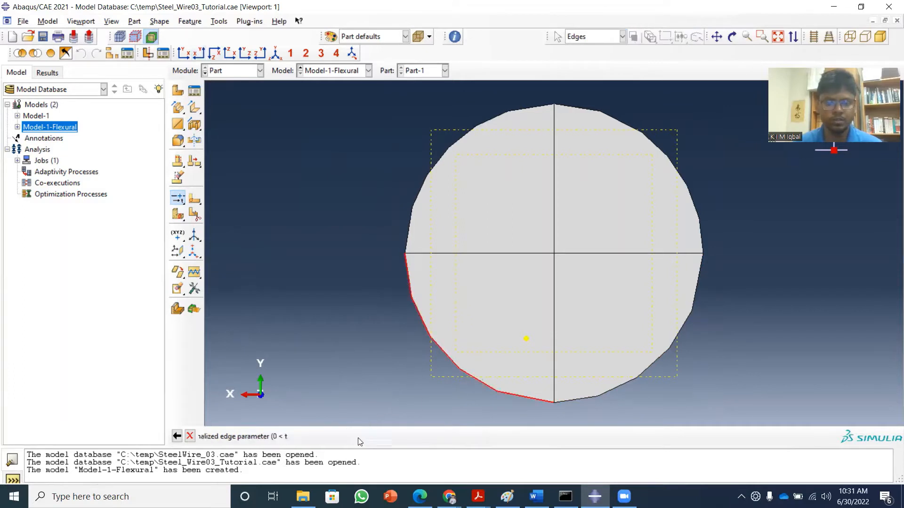
pyautogui.write('0.2')
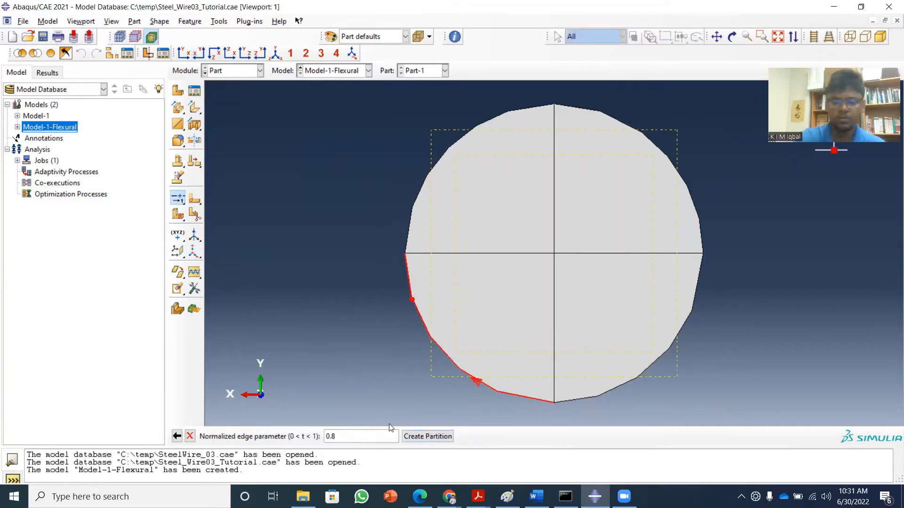
pyautogui.click(418, 434)
# Partition the lower -X arc of the wire's -Z end face at normalized edge parameter 0.8 and finish the edge partitioning.
pyautogui.click(607, 392)
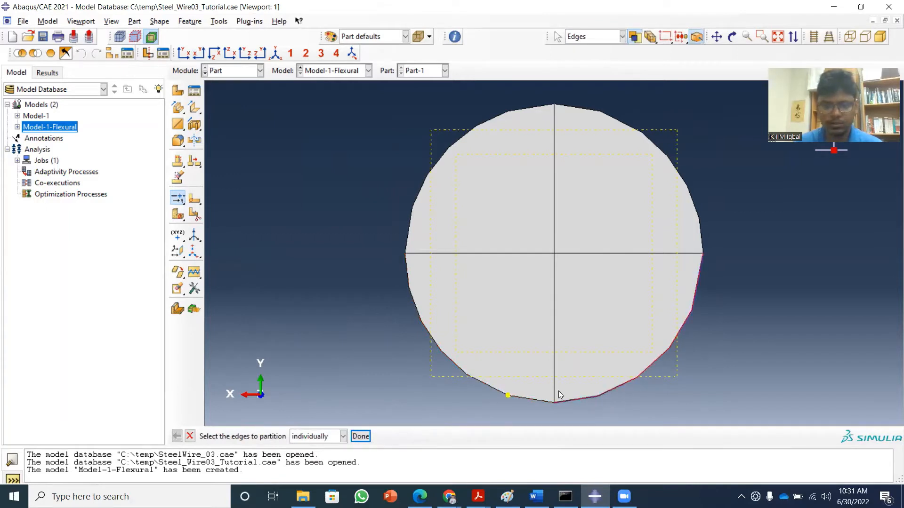
pyautogui.click(365, 436)
pyautogui.click(365, 436)
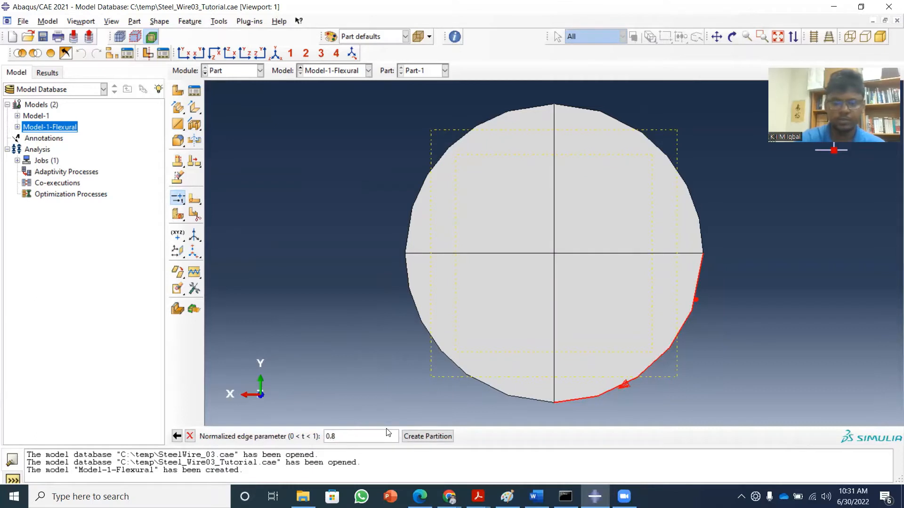
pyautogui.click(426, 437)
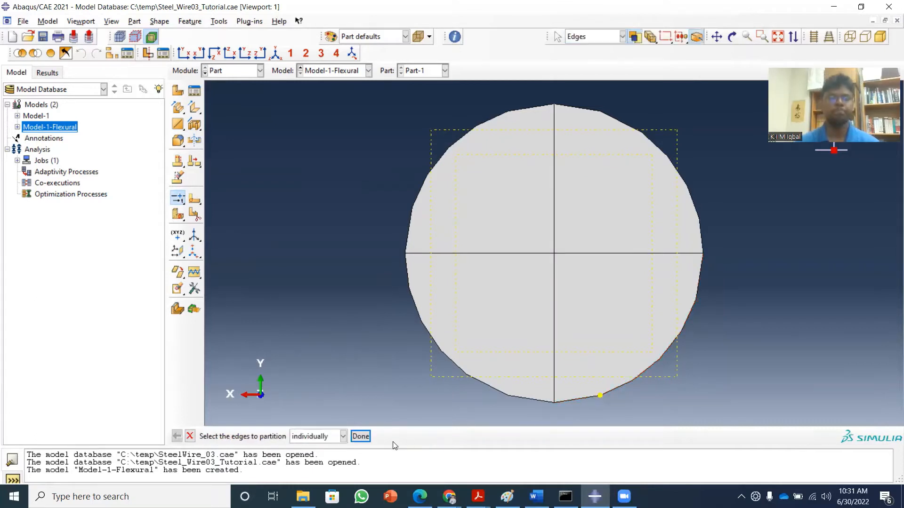
pyautogui.click(359, 436)
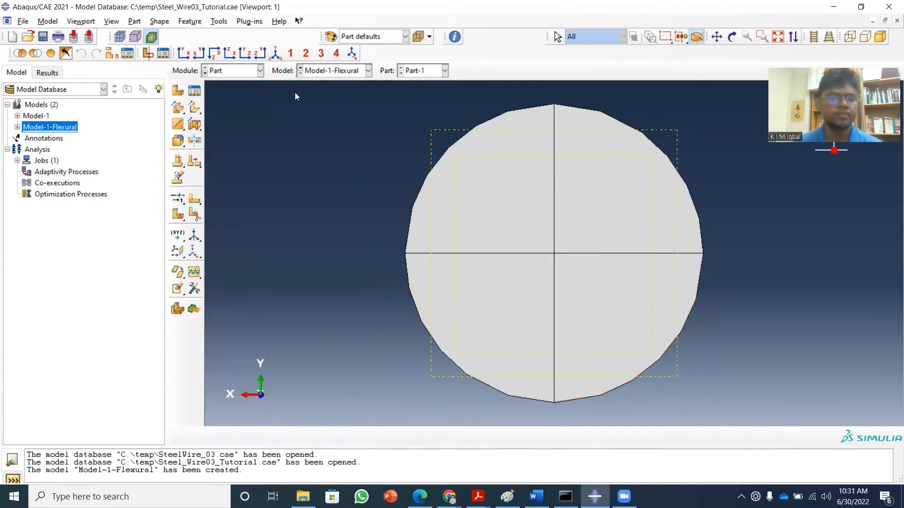
# Start a cell partition on all cells of the wire, with the cutting plane defined by three points.
pyautogui.click(276, 53)
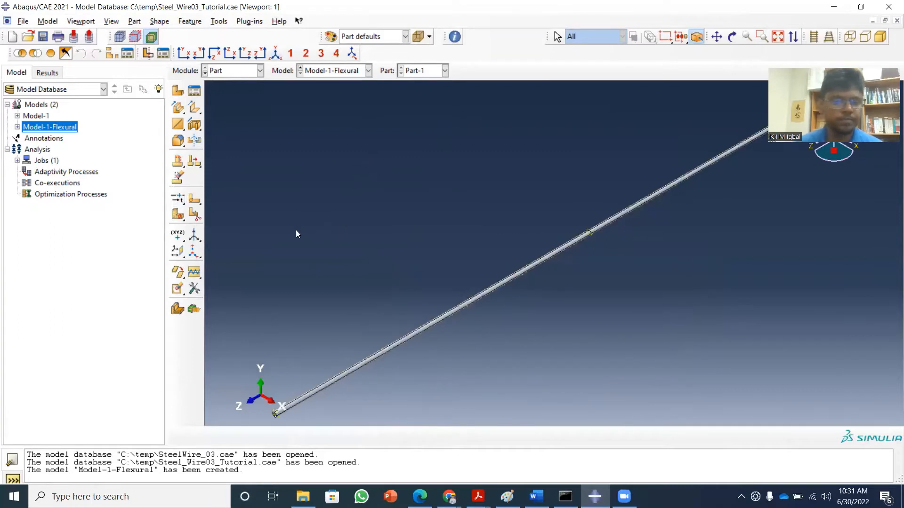
pyautogui.click(177, 214)
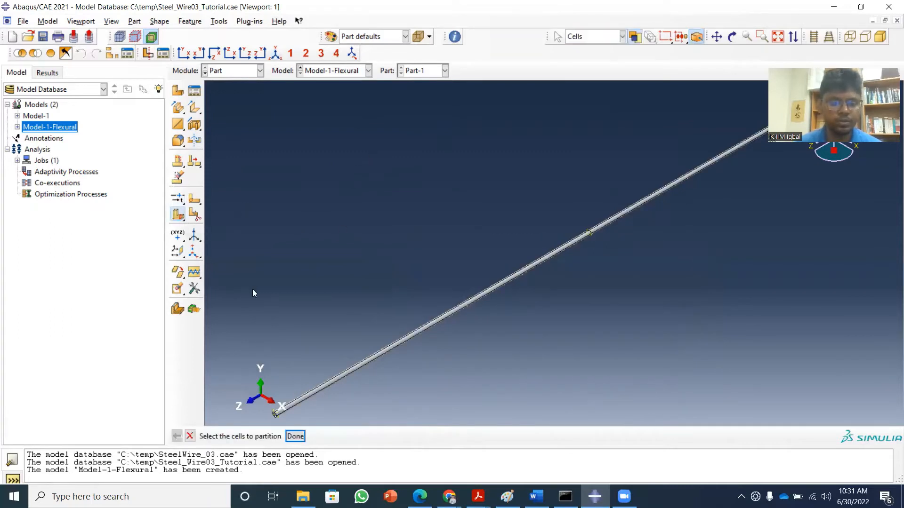
pyautogui.moveTo(347, 177); pyautogui.dragTo(716, 288)
pyautogui.click(295, 436)
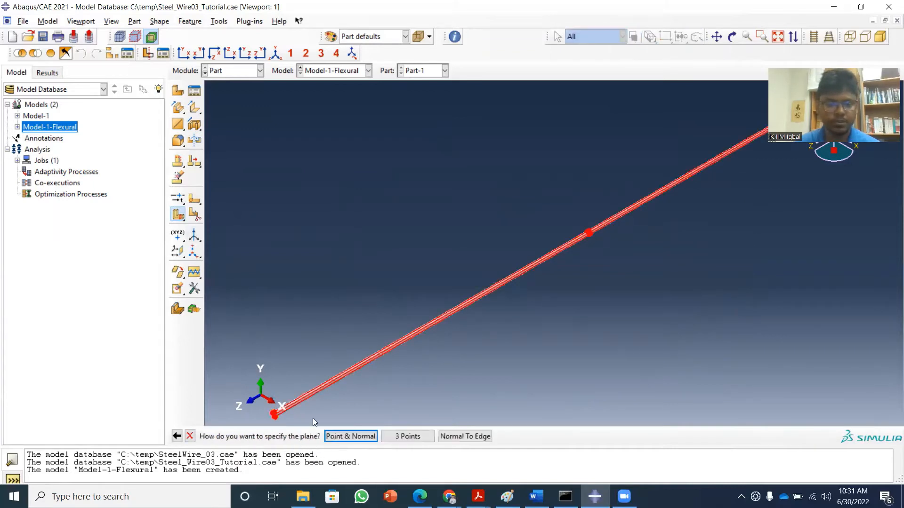
pyautogui.click(395, 436)
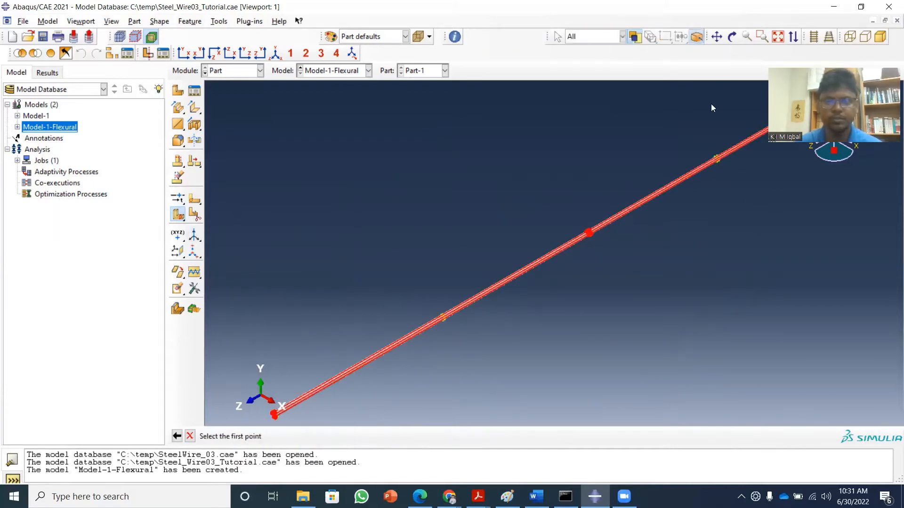
# Pick the partition points on the upper and lower +X arcs of the wire's +Z end face as the plane's first two points.
pyautogui.moveTo(431, 346); pyautogui.dragTo(461, 328)
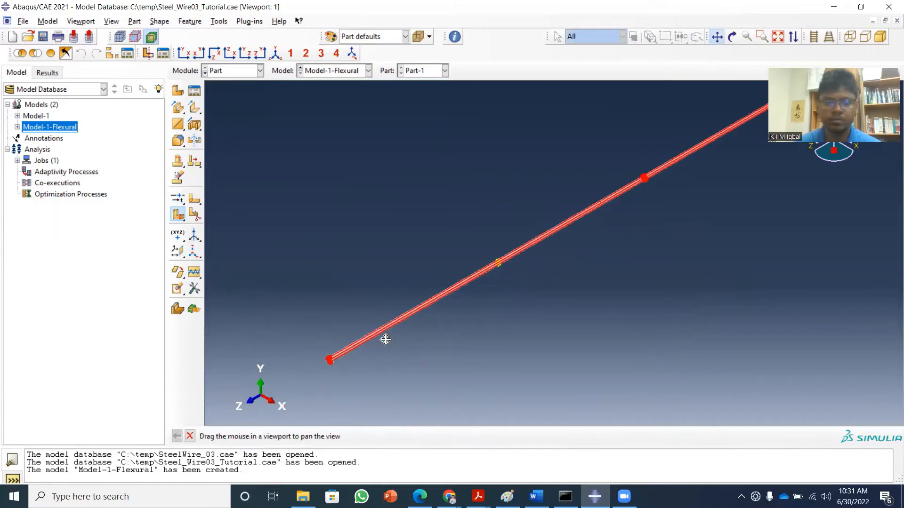
pyautogui.scroll(-4, 385, 339)
pyautogui.scroll(-8, 312, 376)
pyautogui.moveTo(310, 374); pyautogui.dragTo(400, 316)
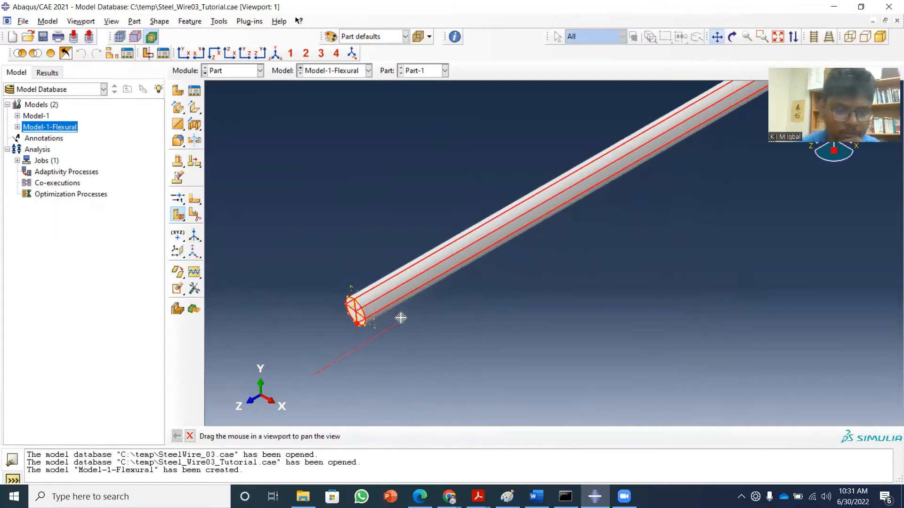
pyautogui.scroll(-6, 391, 322)
pyautogui.scroll(-2, 386, 316)
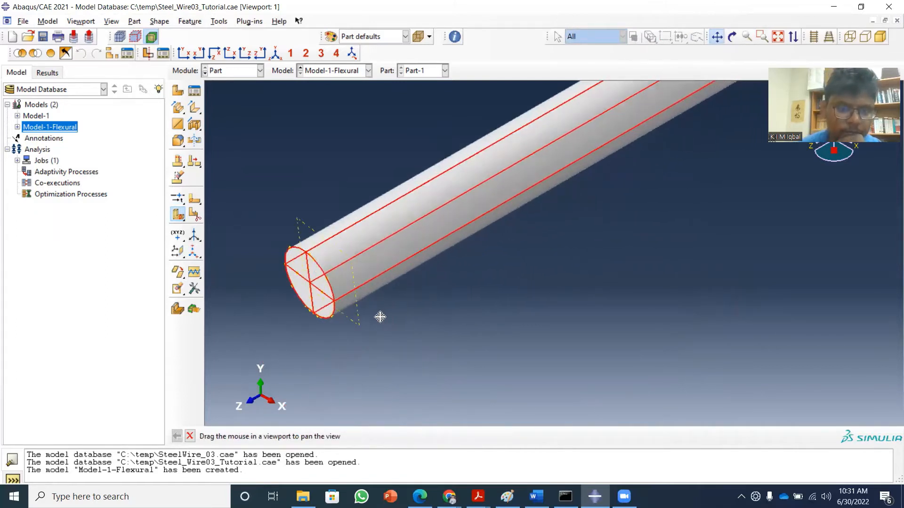
pyautogui.scroll(-4, 376, 322)
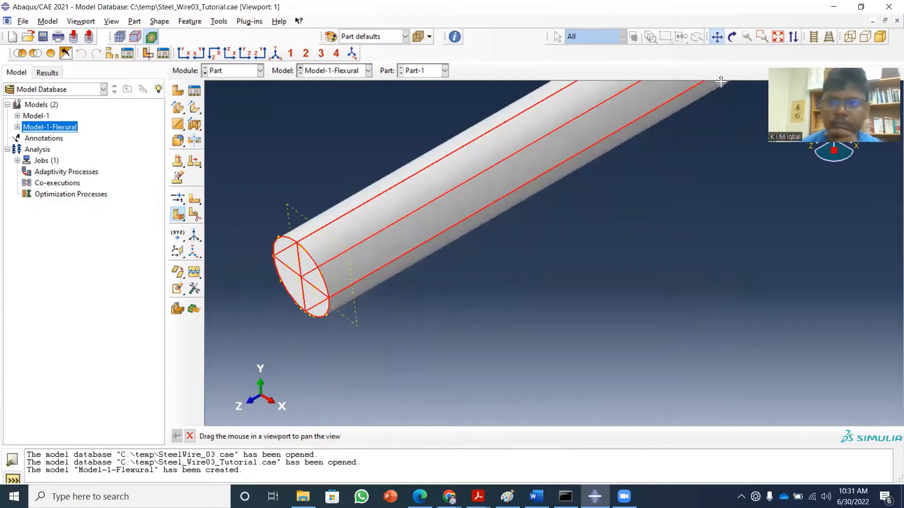
pyautogui.press('Escape')
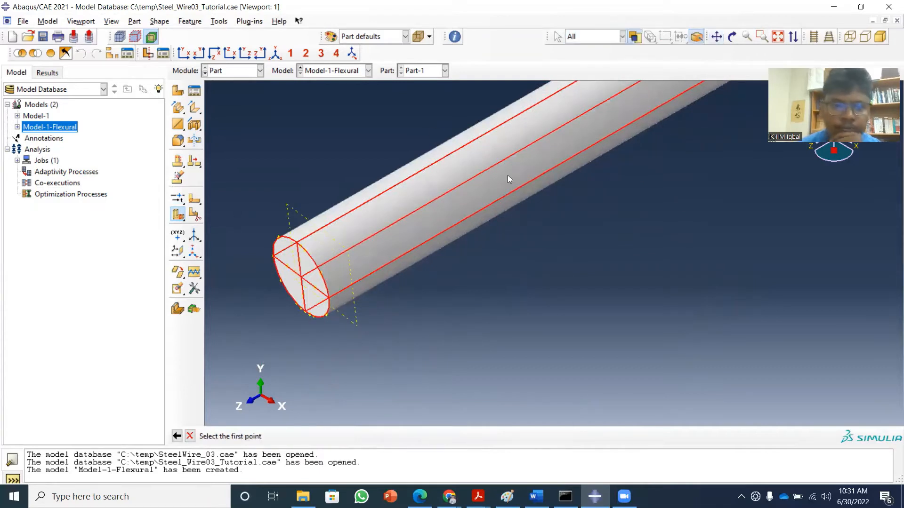
pyautogui.click(306, 251)
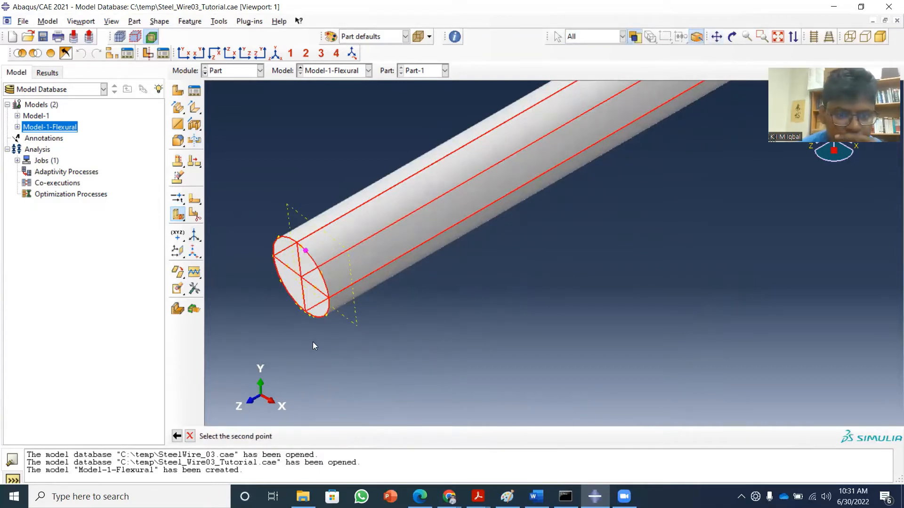
pyautogui.scroll(-2, 311, 331)
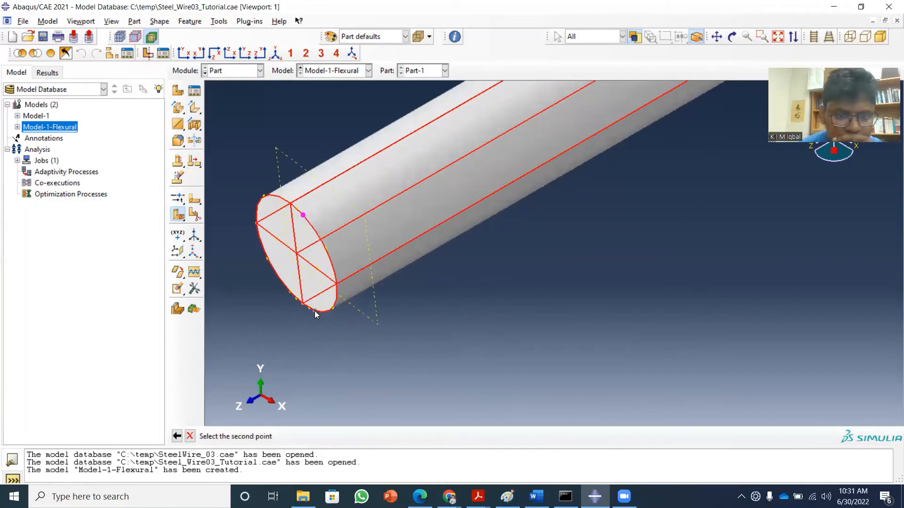
pyautogui.click(314, 311)
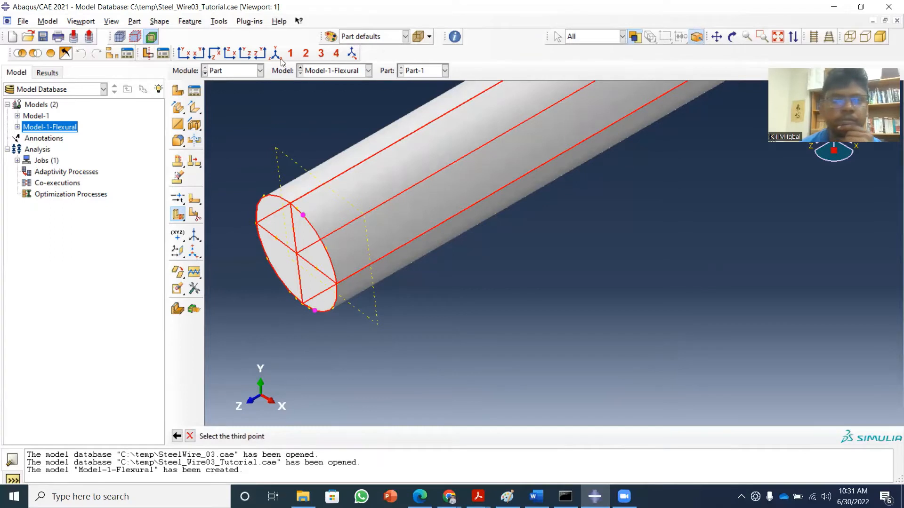
# Pick the partition point on the upper +X arc of the wire's -Z end face as the third point and create the cell partition.
pyautogui.scroll(10, 742, 131)
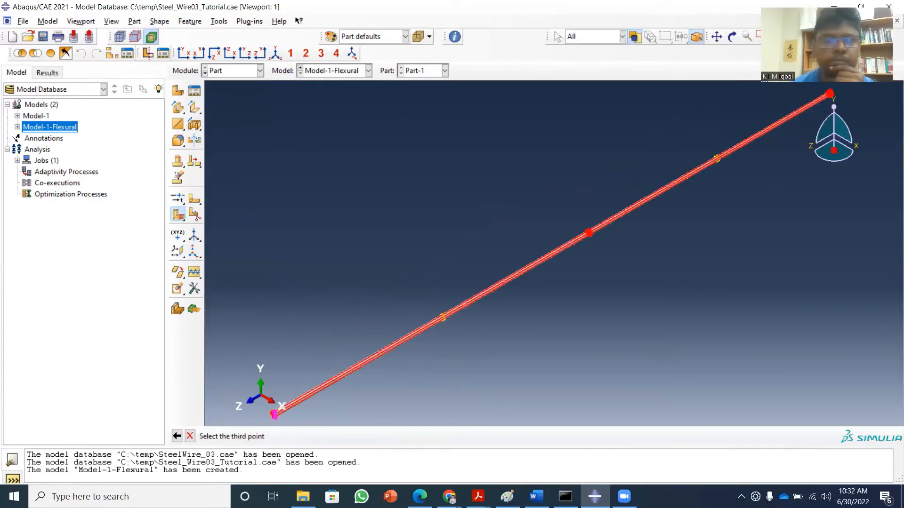
pyautogui.click(715, 39)
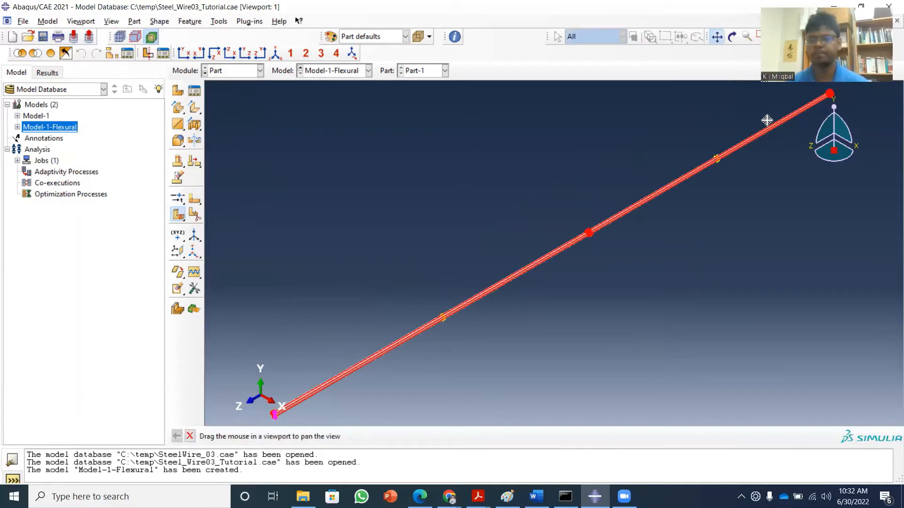
pyautogui.moveTo(767, 121); pyautogui.dragTo(663, 210)
pyautogui.scroll(-10, 673, 204)
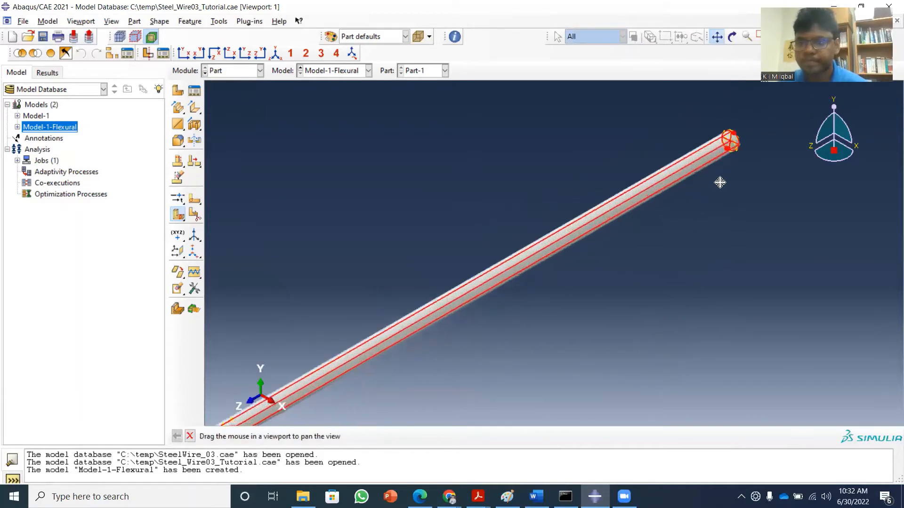
pyautogui.scroll(-5, 722, 183)
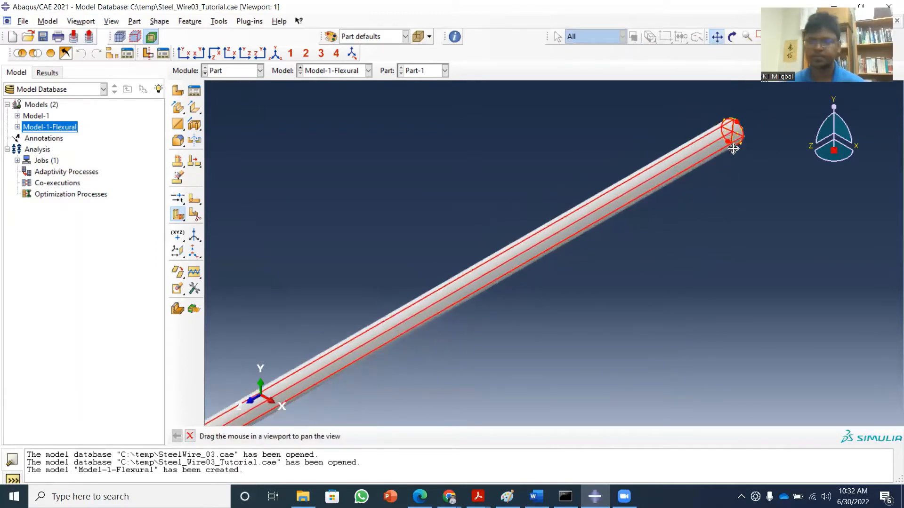
pyautogui.click(716, 37)
pyautogui.click(742, 104)
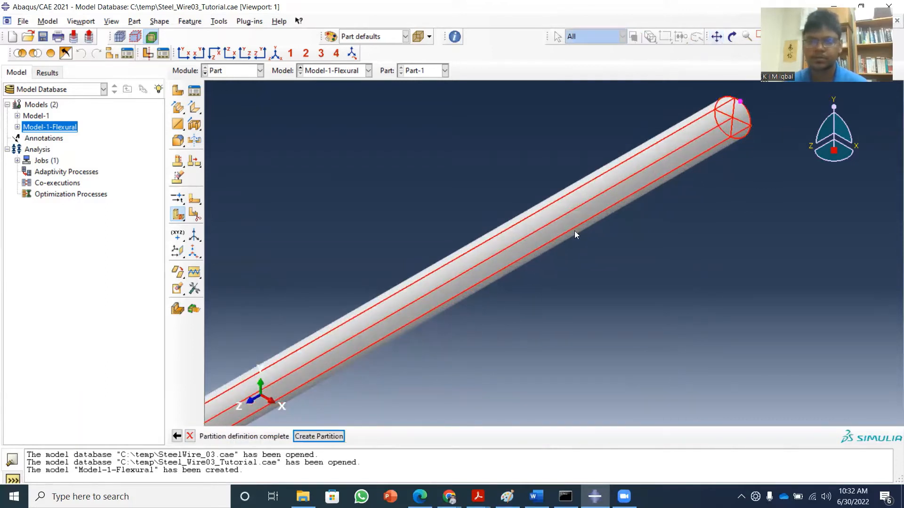
pyautogui.click(324, 436)
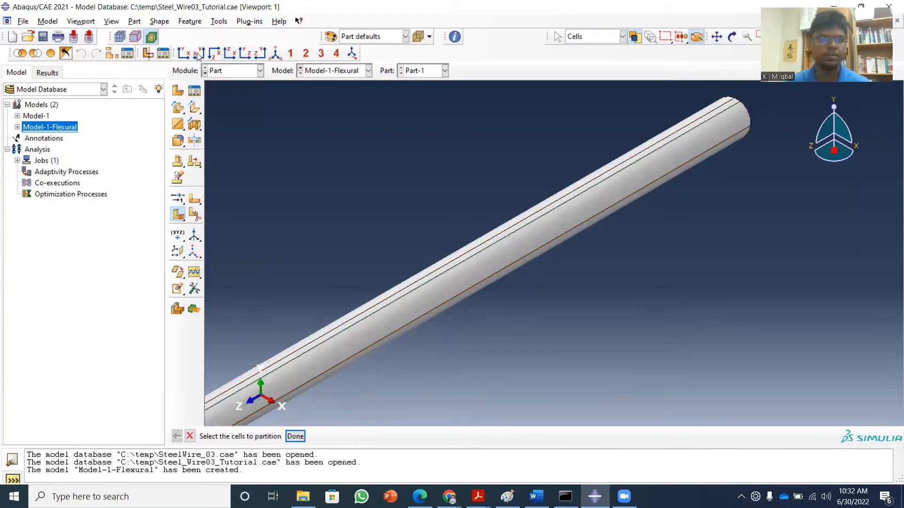
# Examine the new lengthwise cut on the wire's front and back end faces and along its +Z end.
pyautogui.click(181, 54)
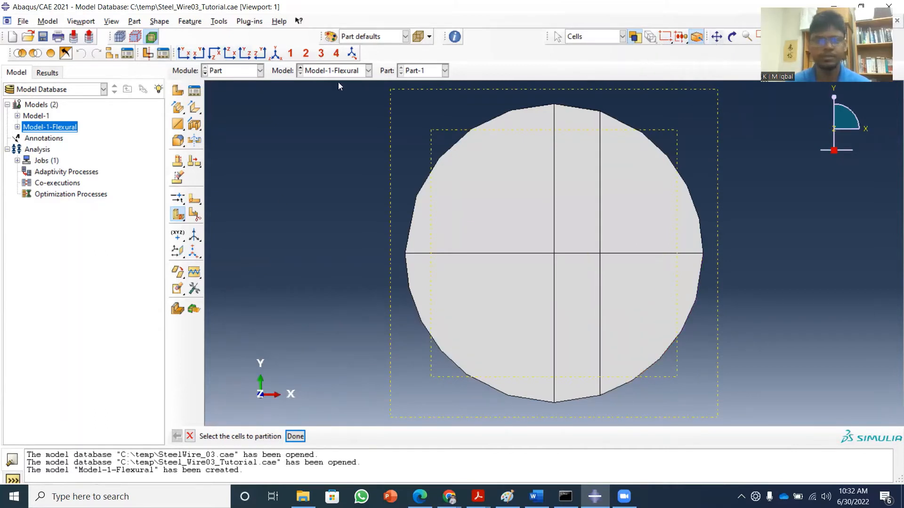
pyautogui.click(198, 54)
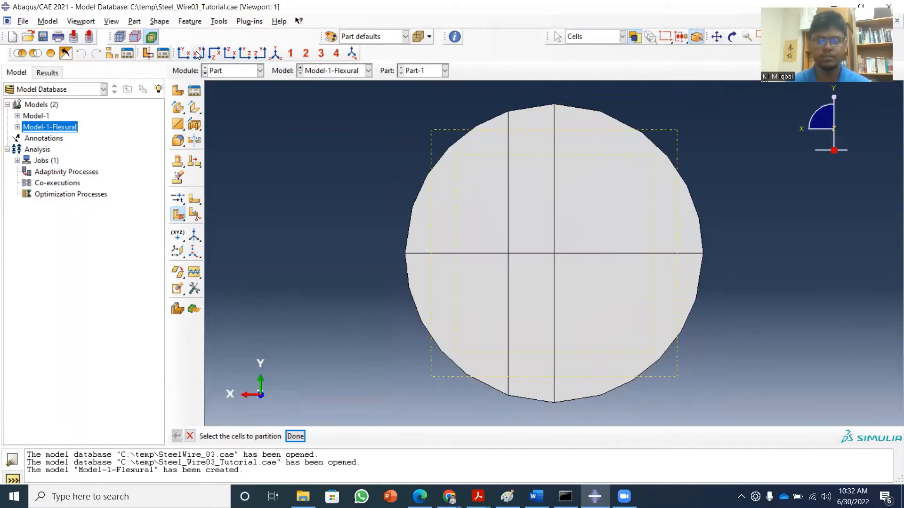
pyautogui.click(275, 54)
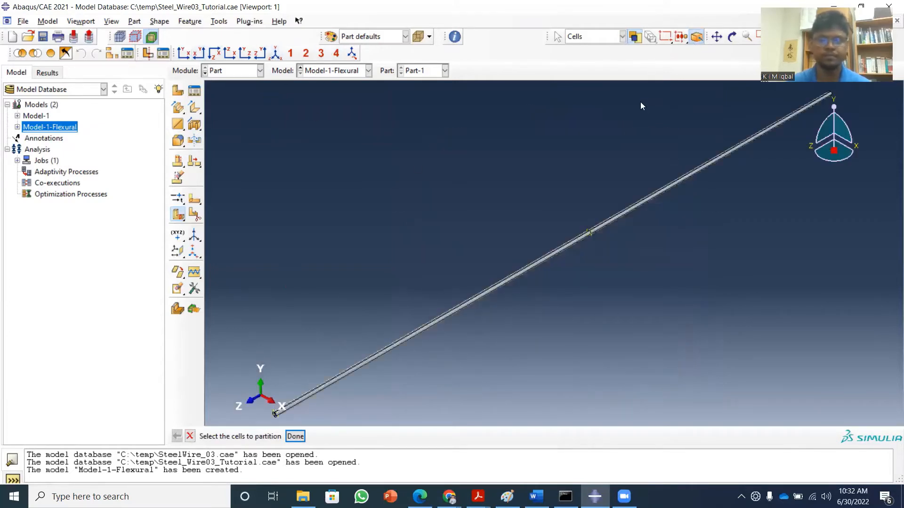
pyautogui.click(716, 36)
pyautogui.moveTo(294, 336); pyautogui.dragTo(357, 262)
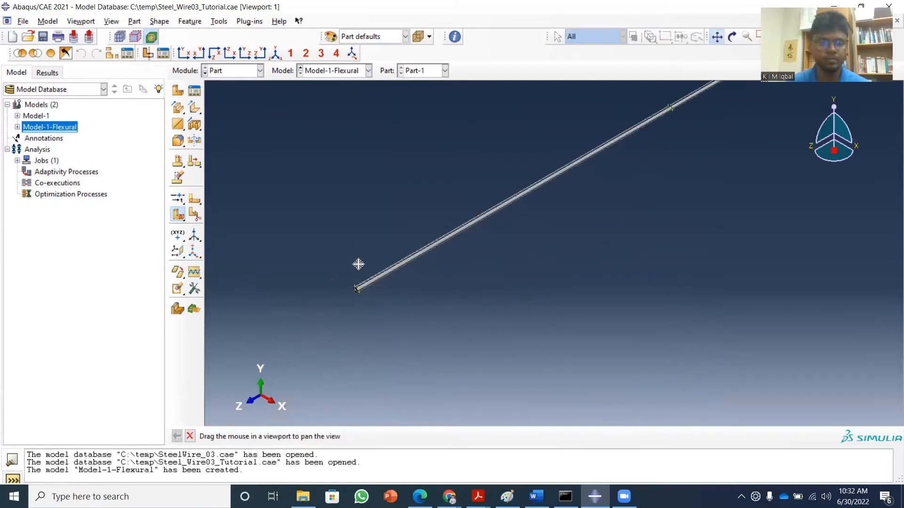
pyautogui.scroll(5, 360, 287)
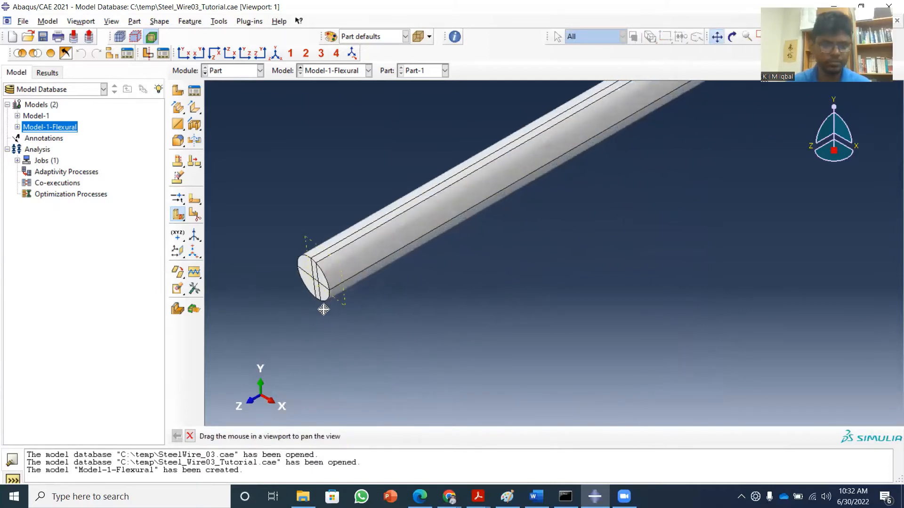
pyautogui.click(715, 38)
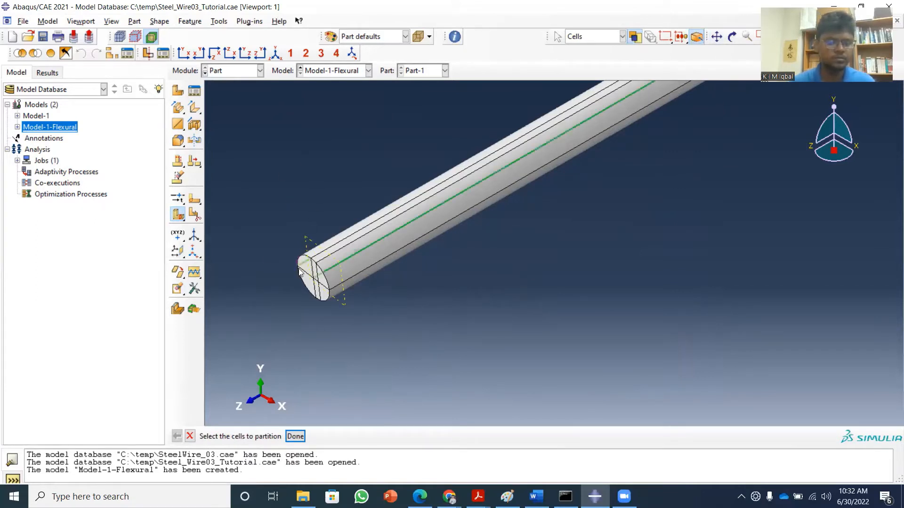
pyautogui.scroll(2, 307, 277)
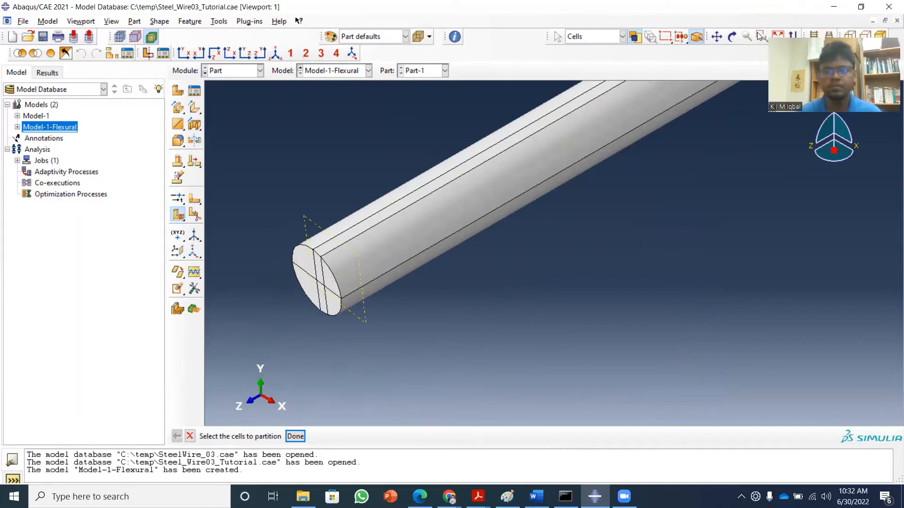
# Select all the wire's cells for a second partition and define its cutting plane by three points.
pyautogui.scroll(-5, 501, 243)
pyautogui.moveTo(288, 186); pyautogui.dragTo(785, 294)
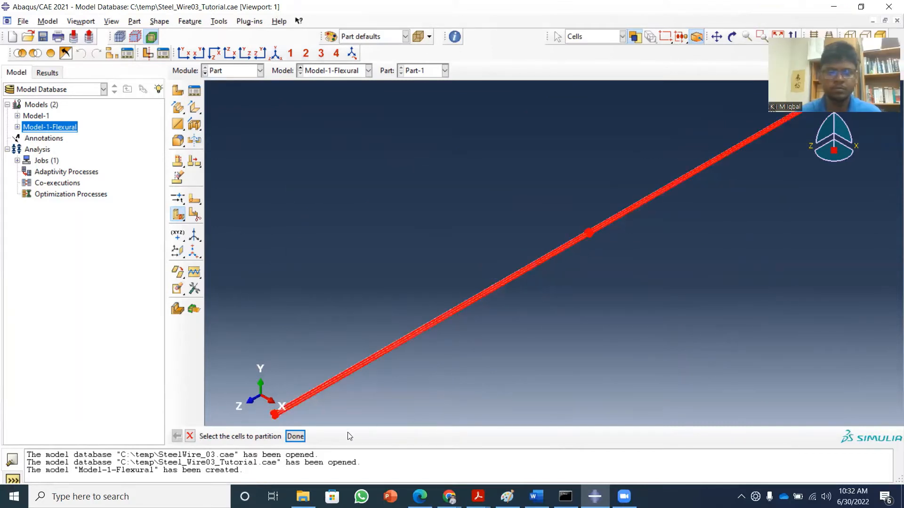
pyautogui.click(295, 436)
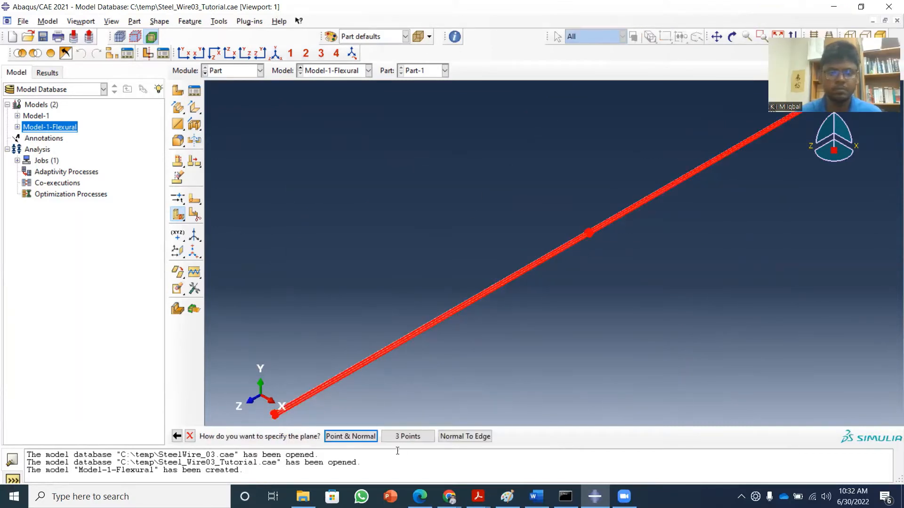
pyautogui.click(404, 437)
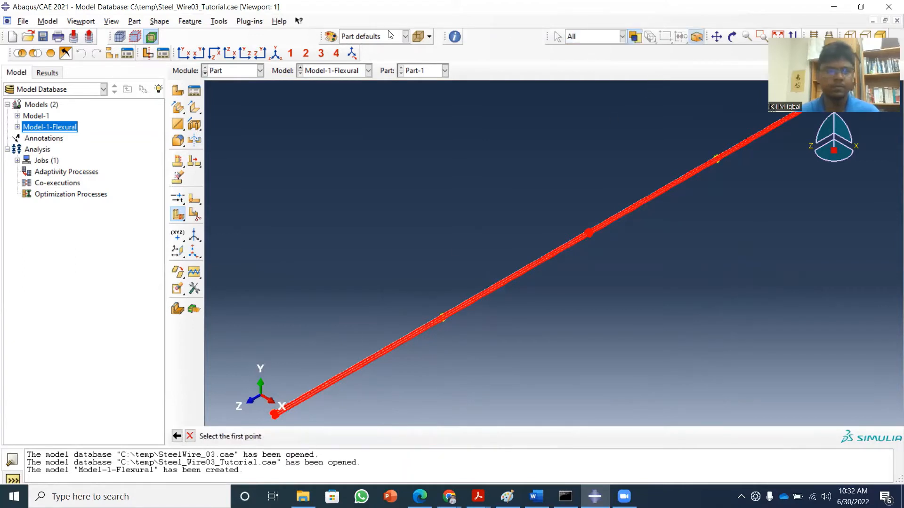
# Try picking points on the upper and lower -X arcs of the wire's +Z end face as the plane's first two points.
pyautogui.click(716, 37)
pyautogui.moveTo(409, 396); pyautogui.dragTo(523, 254)
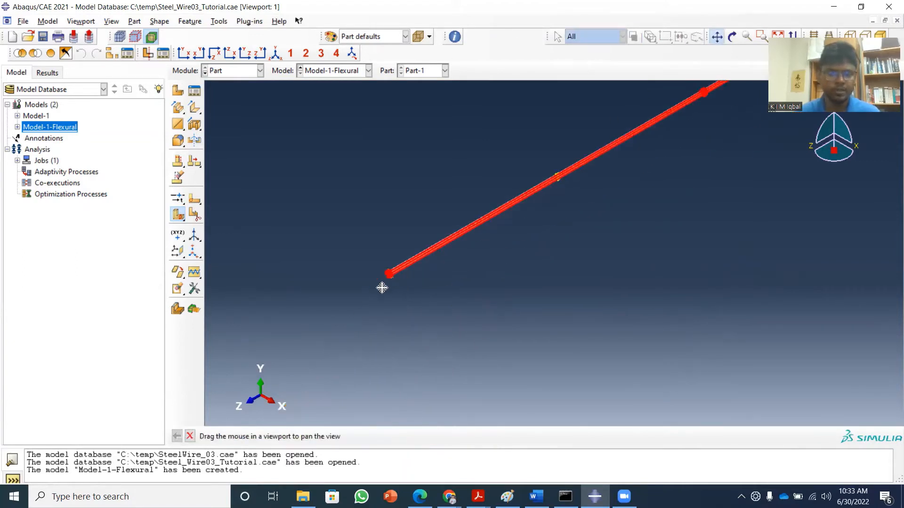
pyautogui.scroll(-6, 383, 280)
pyautogui.moveTo(451, 272); pyautogui.dragTo(430, 289)
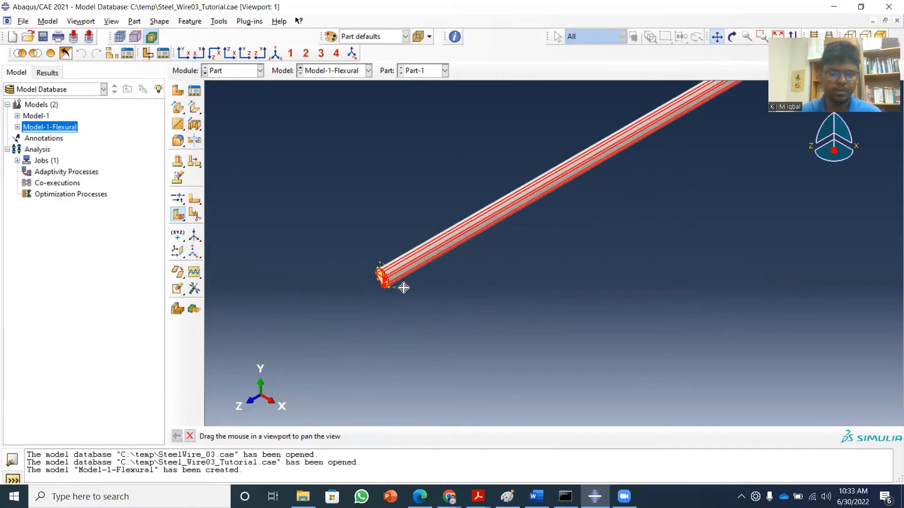
pyautogui.scroll(-8, 374, 283)
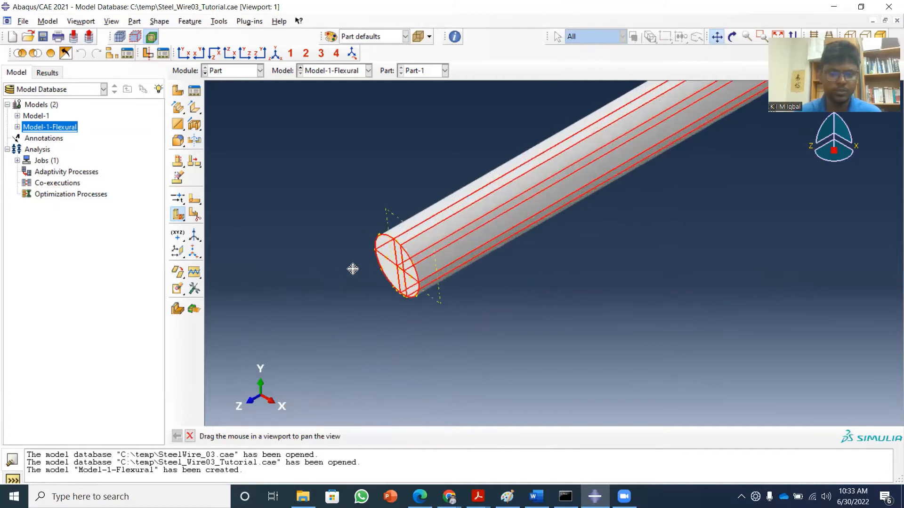
pyautogui.scroll(-4, 330, 273)
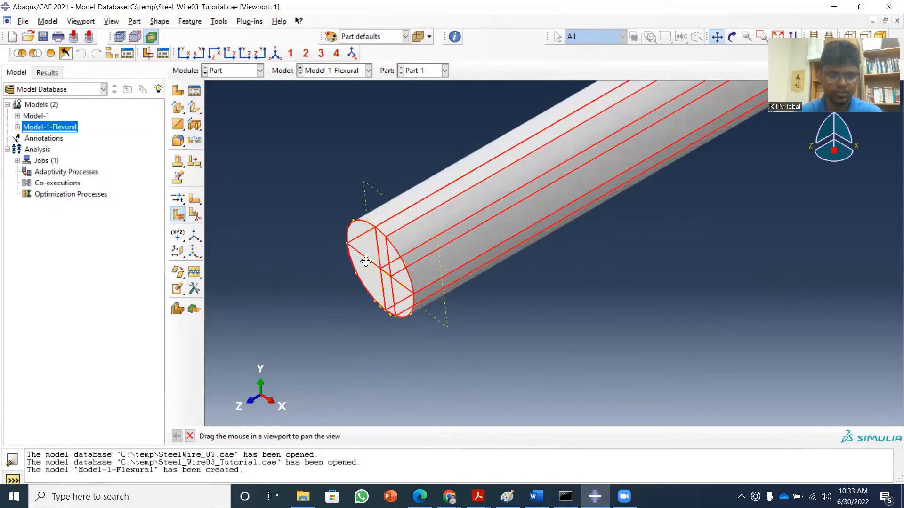
pyautogui.click(718, 33)
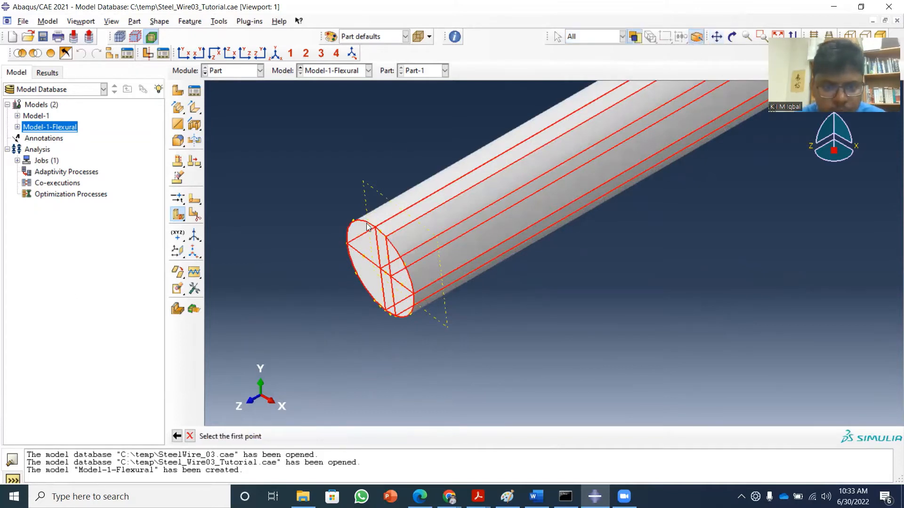
pyautogui.scroll(-2, 353, 219)
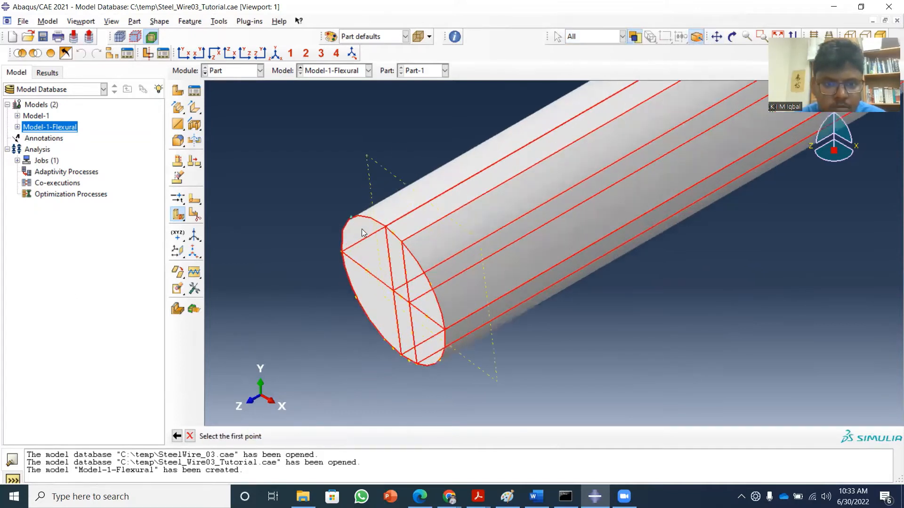
pyautogui.scroll(-2, 361, 229)
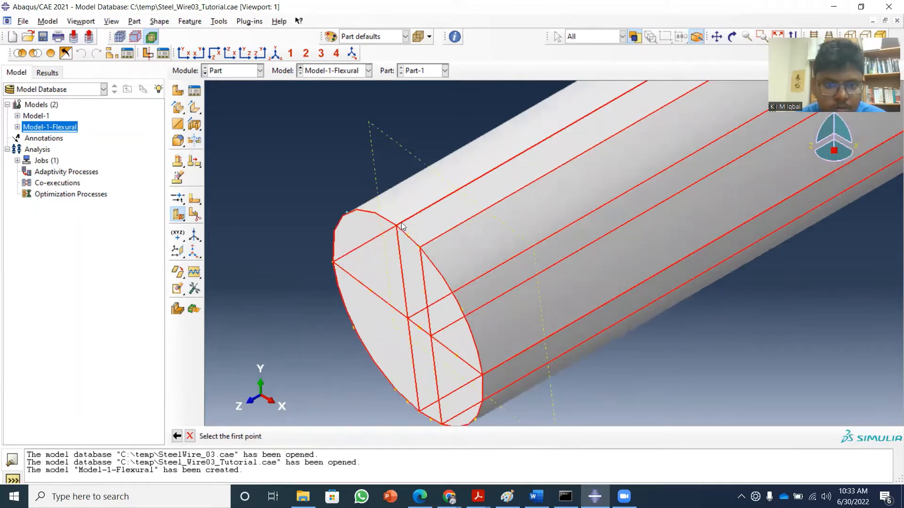
pyautogui.click(347, 215)
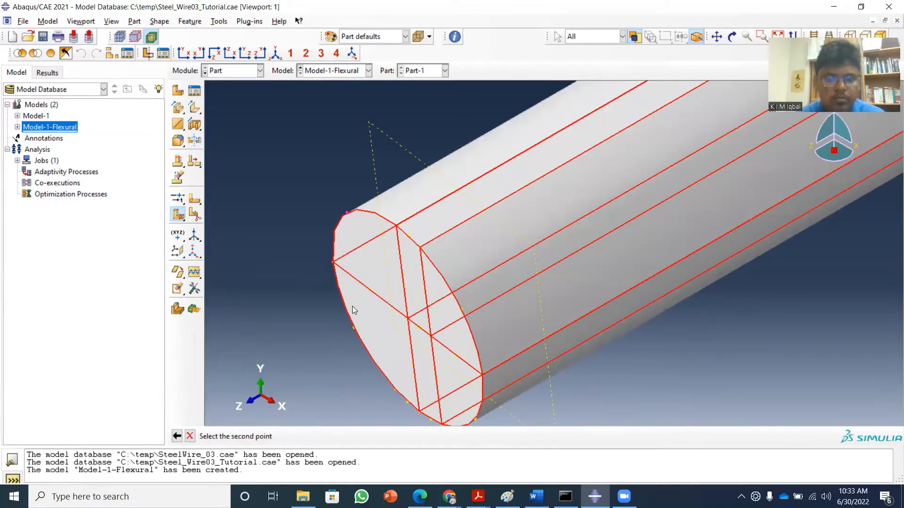
pyautogui.click(396, 390)
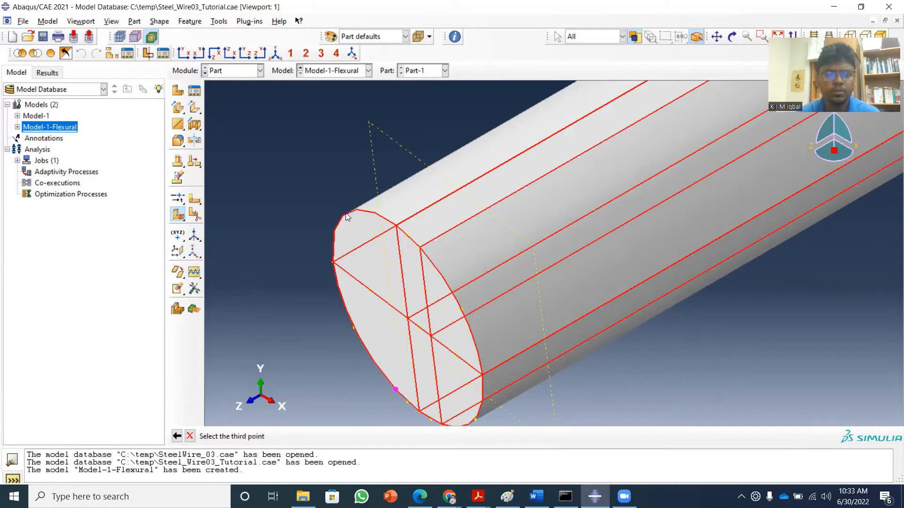
# Try the point on the upper -X arc in the front XY view as the third point, and cancel the cell partition.
pyautogui.click(184, 53)
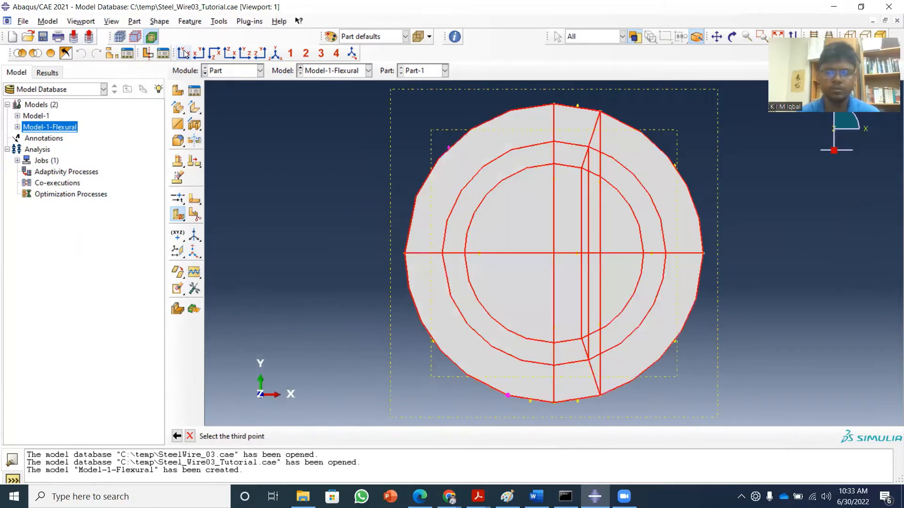
pyautogui.click(448, 147)
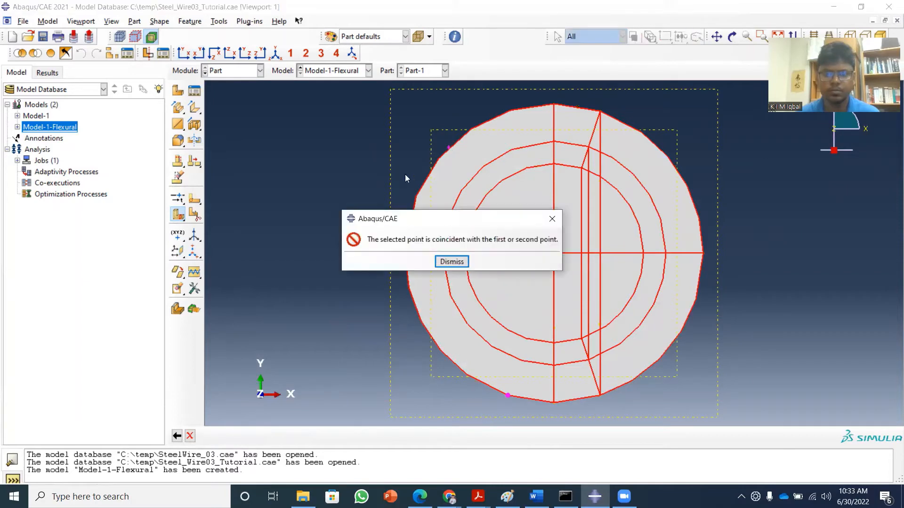
pyautogui.click(551, 219)
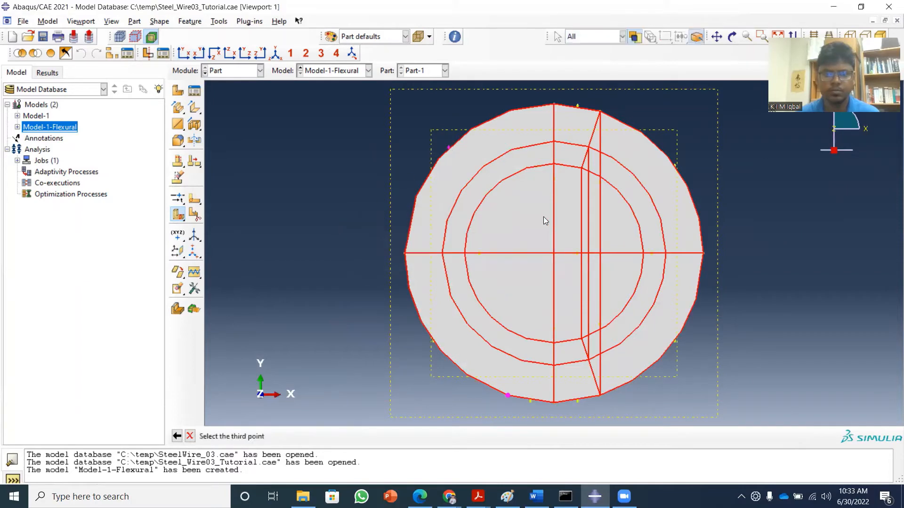
pyautogui.click(190, 437)
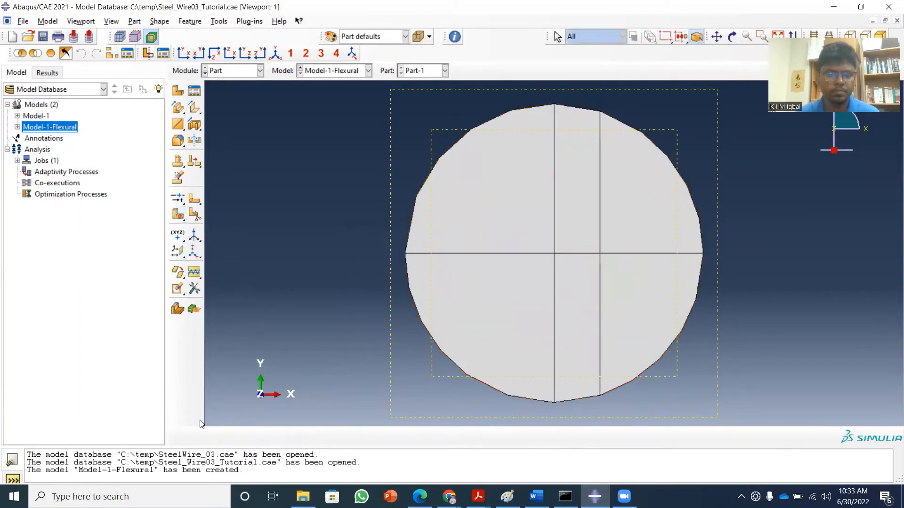
pyautogui.click(177, 215)
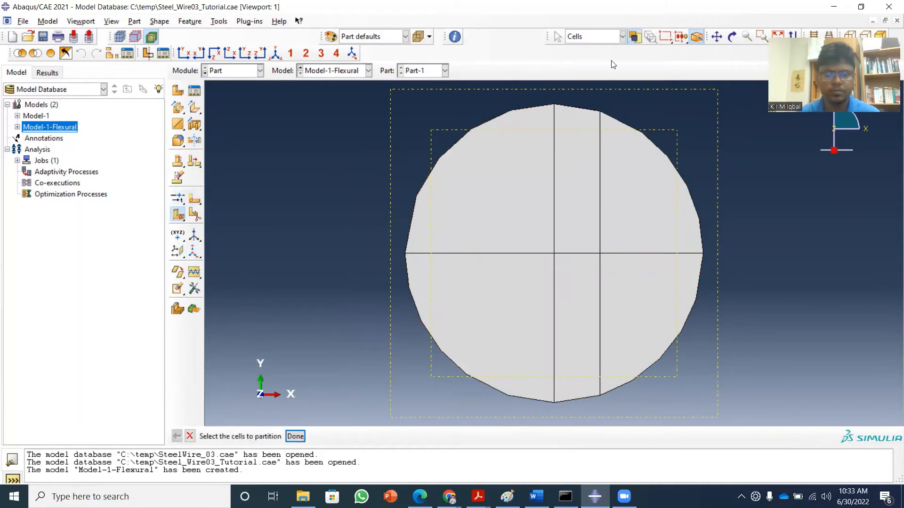
pyautogui.click(275, 53)
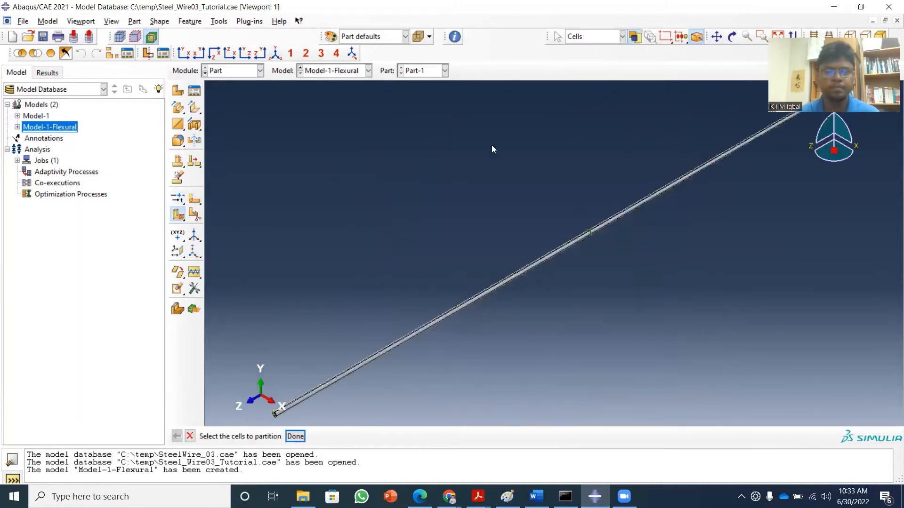
pyautogui.moveTo(281, 143); pyautogui.dragTo(749, 307)
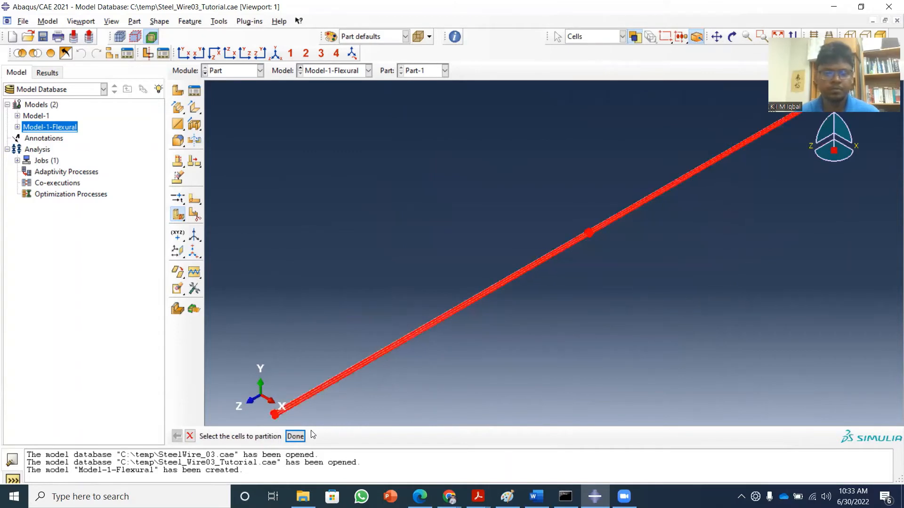
pyautogui.click(295, 436)
pyautogui.click(407, 437)
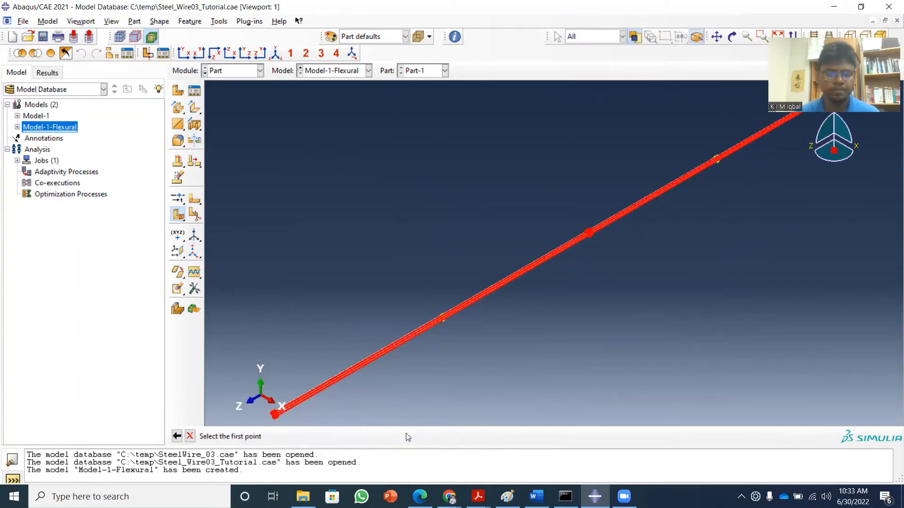
pyautogui.click(183, 53)
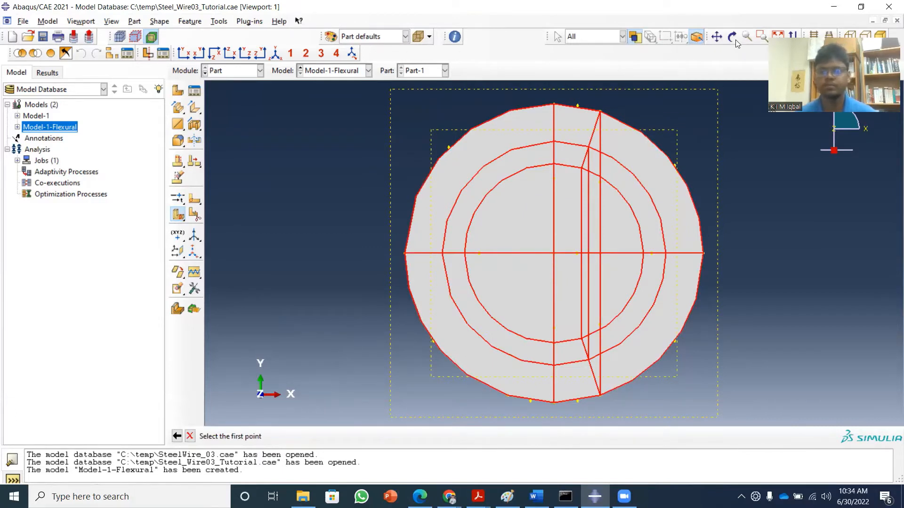
pyautogui.click(275, 54)
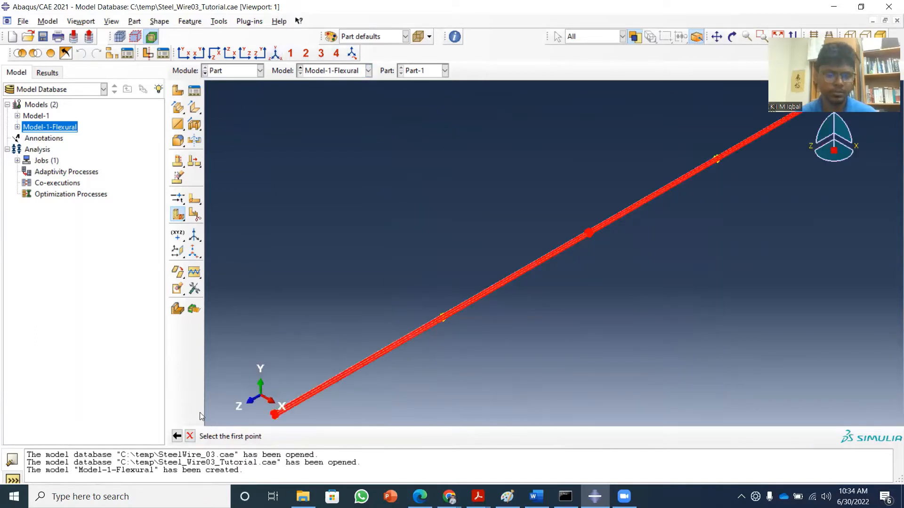
pyautogui.click(190, 436)
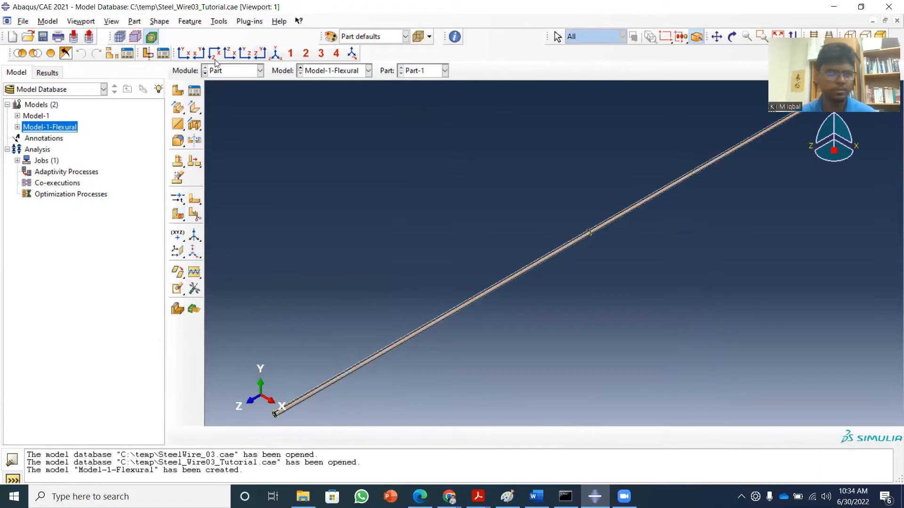
# Partition the upper -X arc of the wire's +Z end face at a normalized edge parameter of 0.8.
pyautogui.click(187, 56)
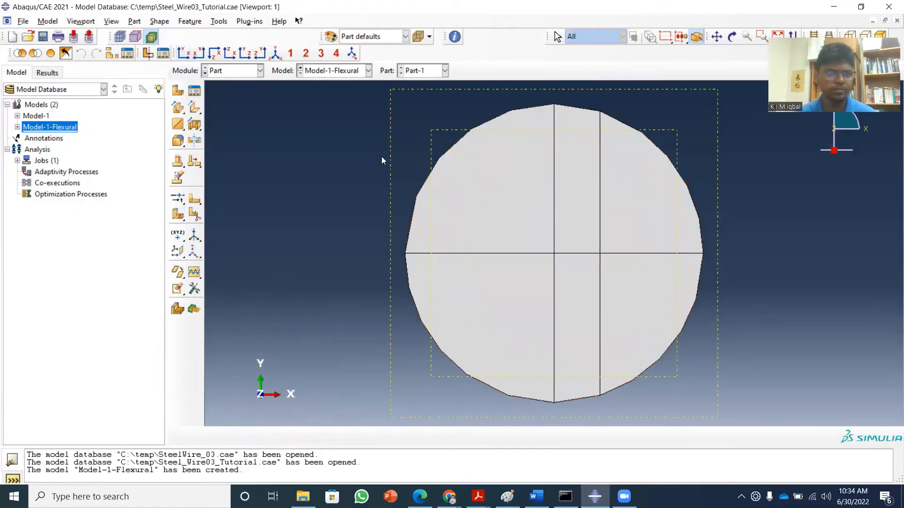
pyautogui.click(177, 199)
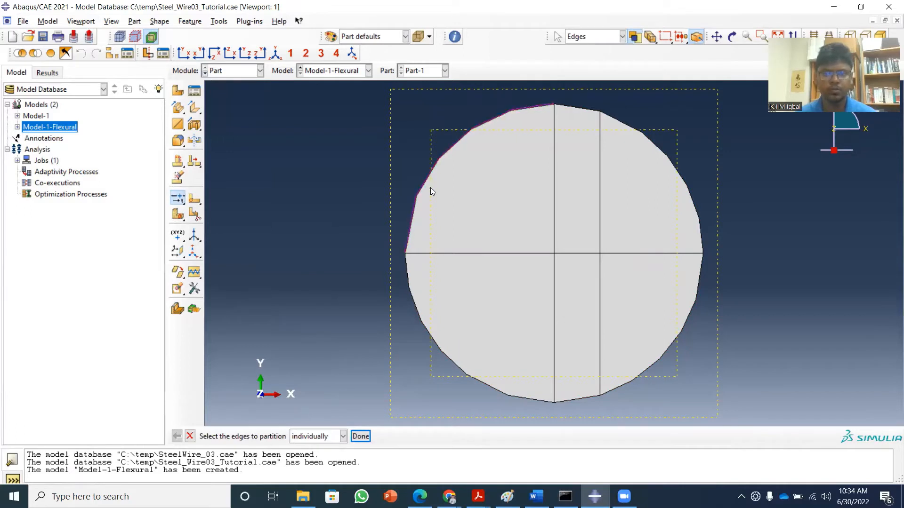
pyautogui.click(362, 435)
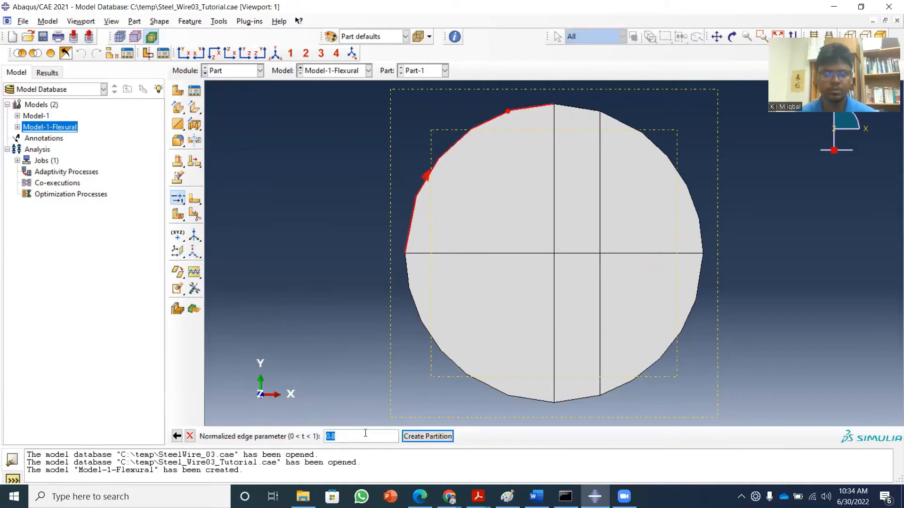
pyautogui.click(414, 437)
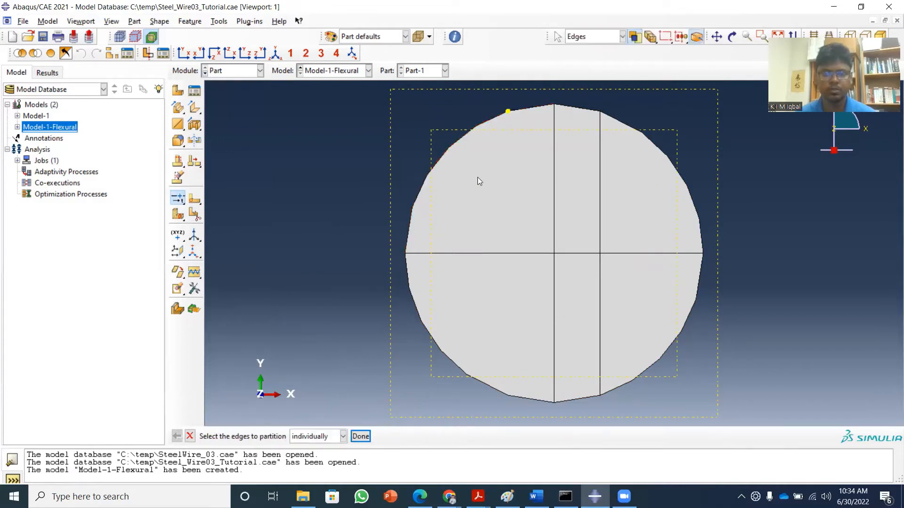
pyautogui.click(362, 438)
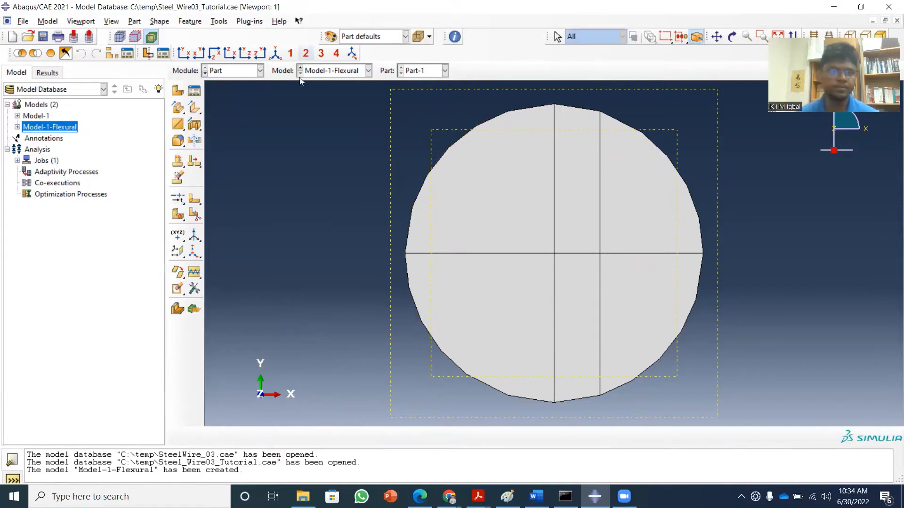
# Select all the wire's cells for a cell partition and specify the cutting plane by three points.
pyautogui.click(177, 214)
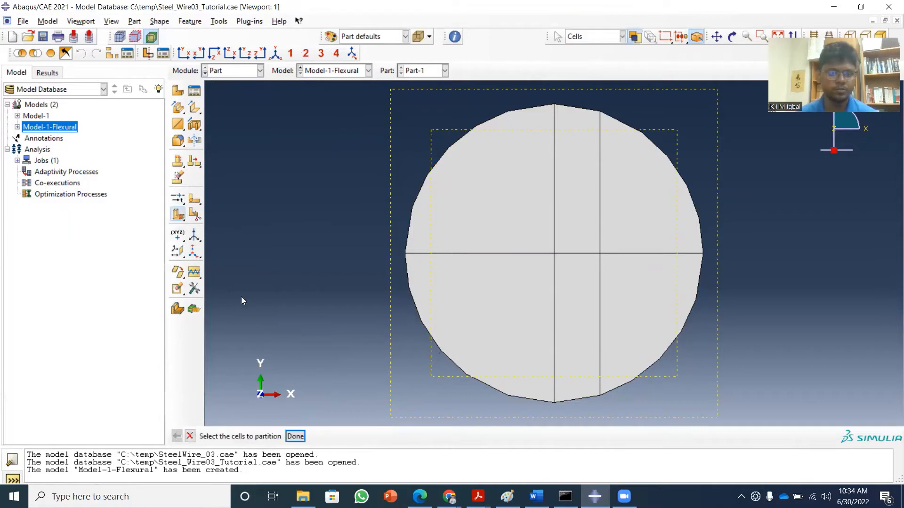
pyautogui.click(276, 53)
pyautogui.moveTo(436, 140); pyautogui.dragTo(681, 355)
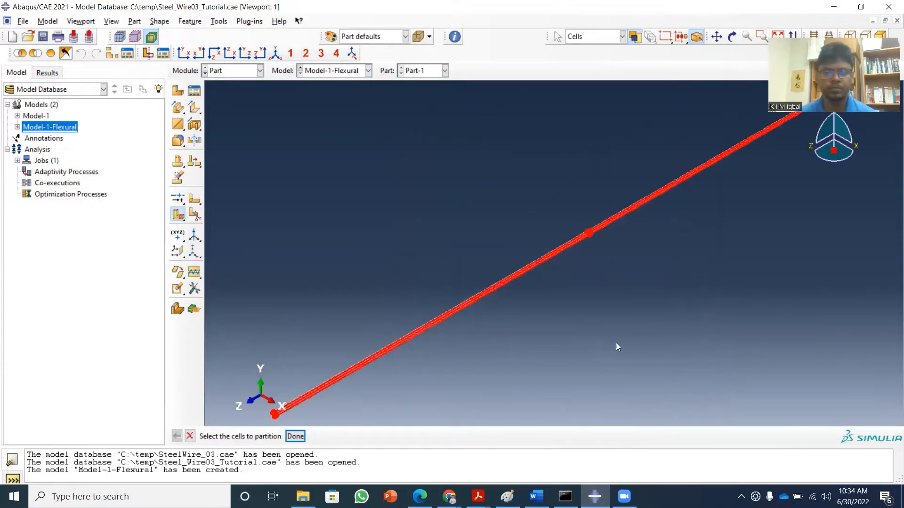
pyautogui.click(295, 436)
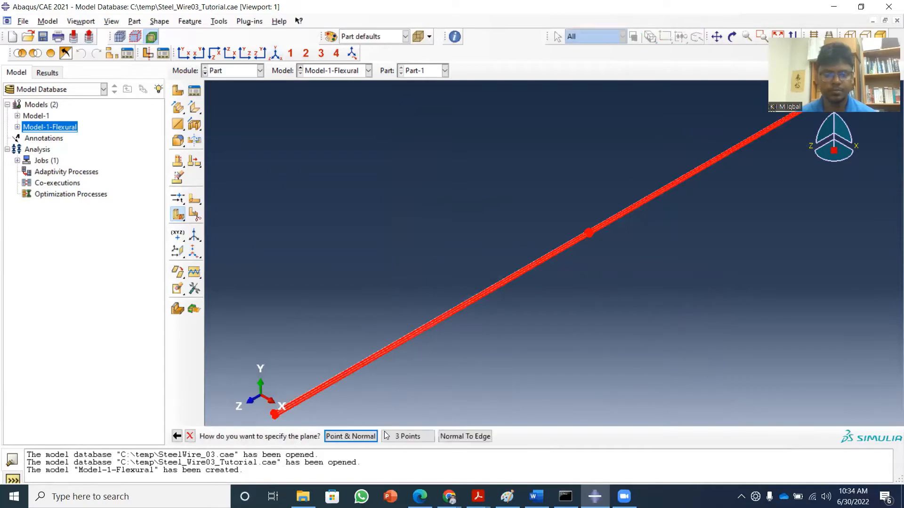
pyautogui.click(395, 437)
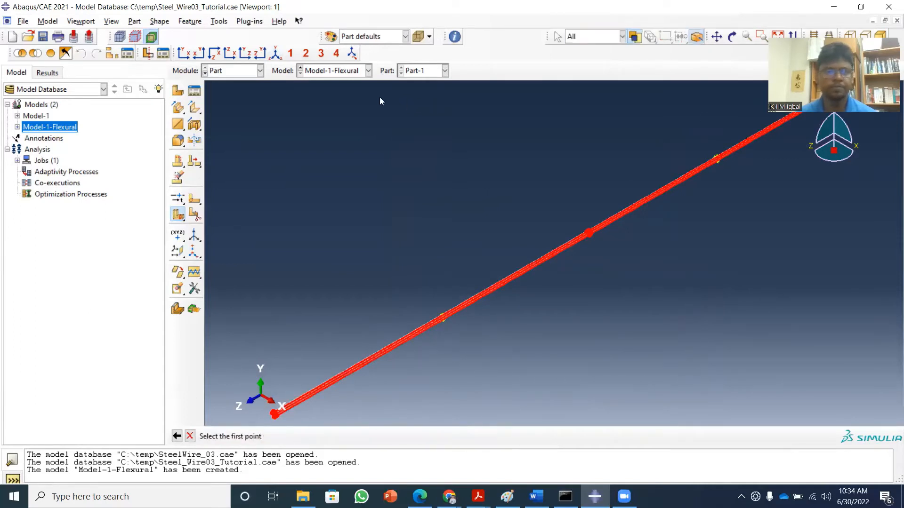
# Pick the partition points near the +Y and -Y ends of the +Z face's -X arcs as the plane's first two points.
pyautogui.click(184, 53)
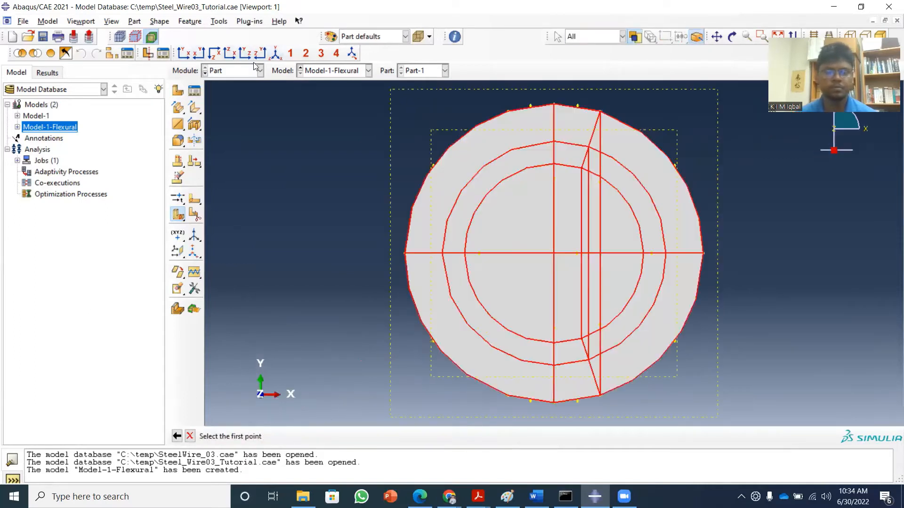
pyautogui.click(507, 112)
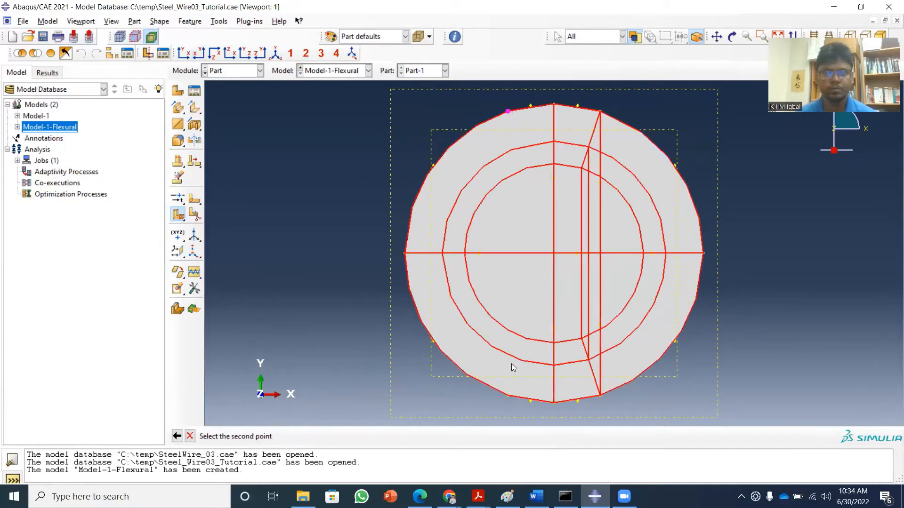
pyautogui.click(508, 396)
# Pick the upper -X arc point on the wire's -Z end as the third plane point and create the cell partition.
pyautogui.click(275, 54)
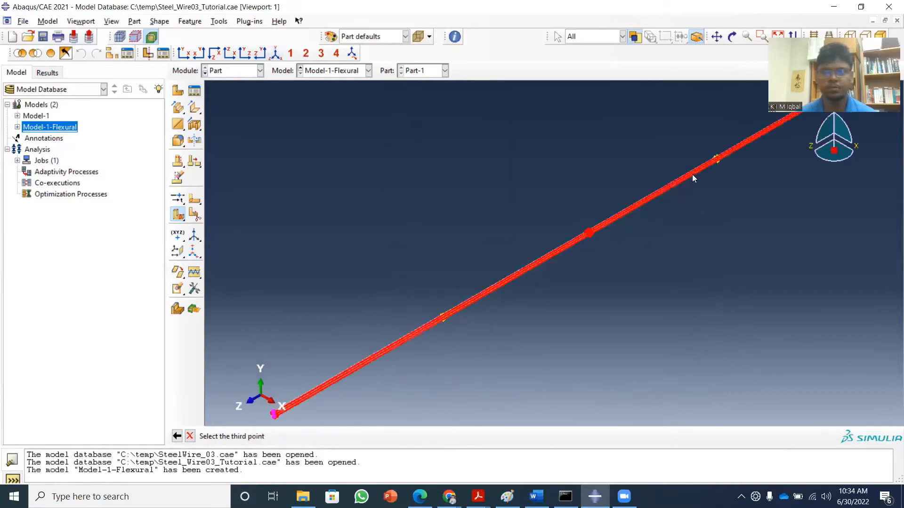
pyautogui.click(716, 37)
pyautogui.moveTo(783, 135); pyautogui.dragTo(601, 232)
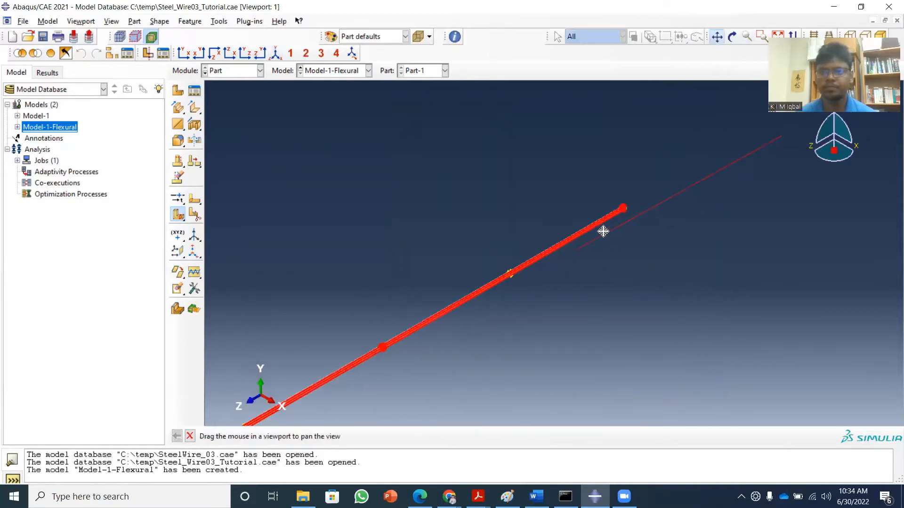
pyautogui.scroll(6, 630, 198)
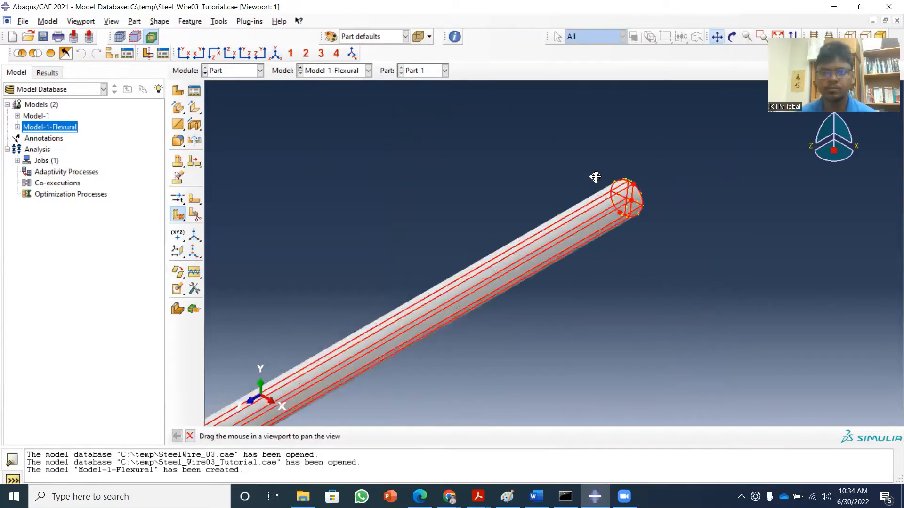
pyautogui.scroll(2, 651, 184)
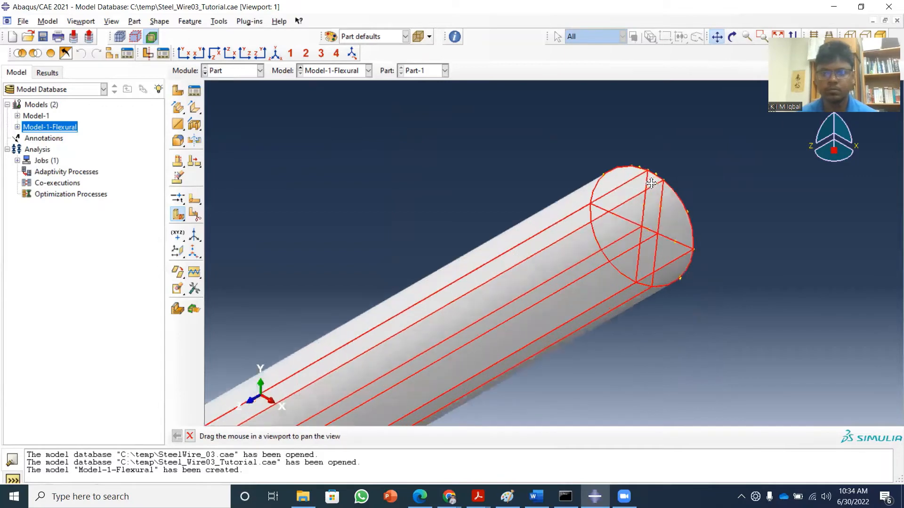
pyautogui.click(717, 38)
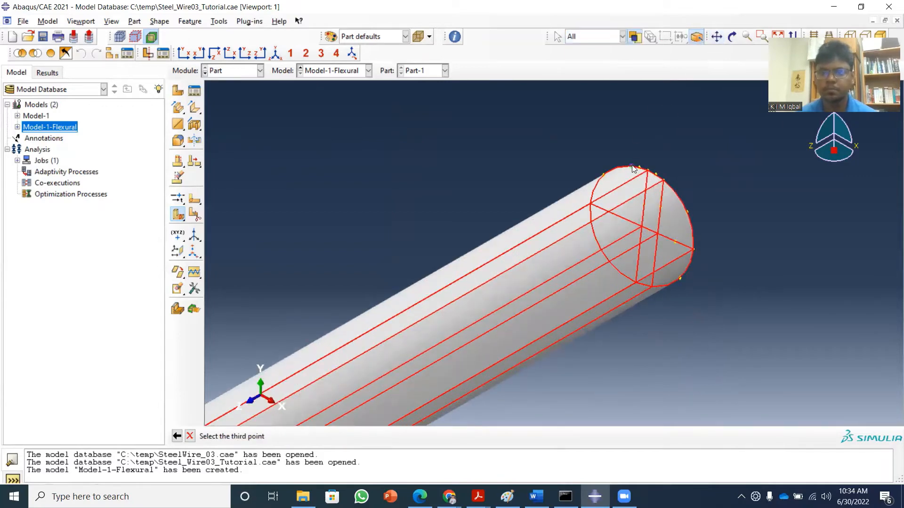
pyautogui.click(632, 166)
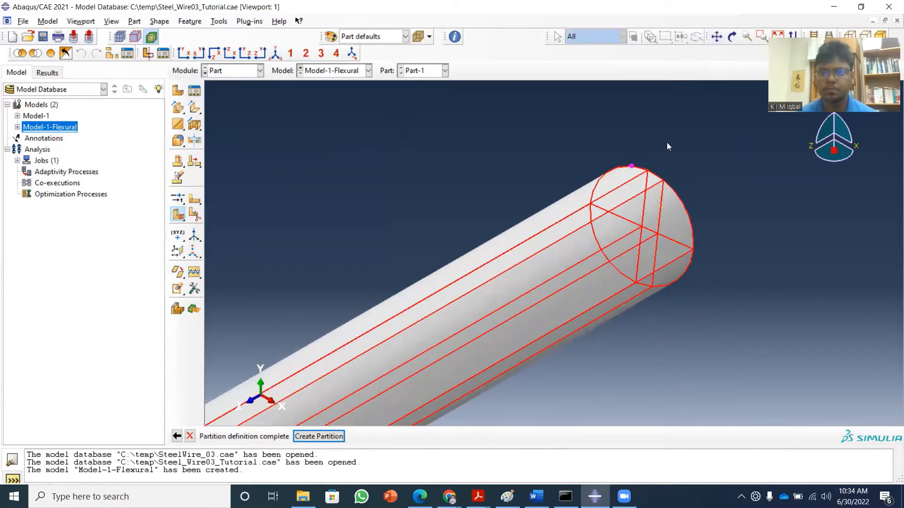
pyautogui.click(330, 440)
pyautogui.middleClick(350, 351)
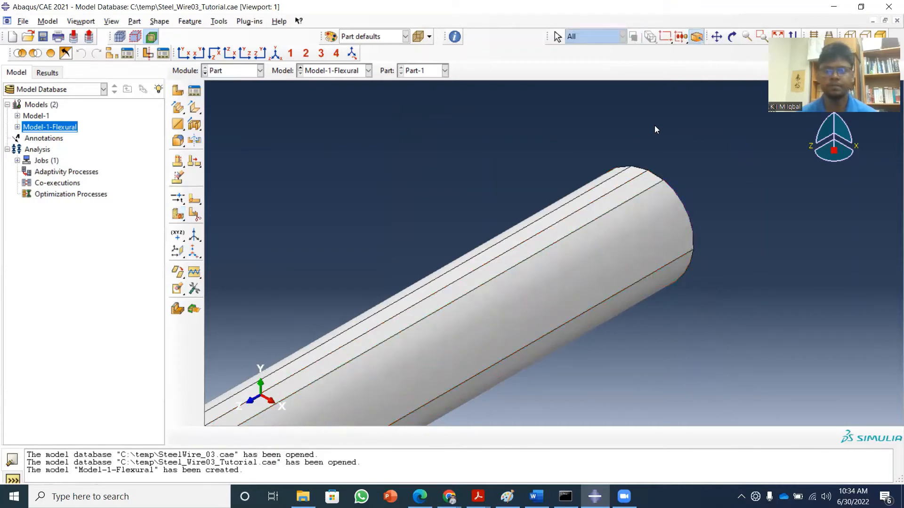
# Examine the partition lines on the wire's end faces in the front and back XY views and at the +Z end in isometric view.
pyautogui.click(715, 38)
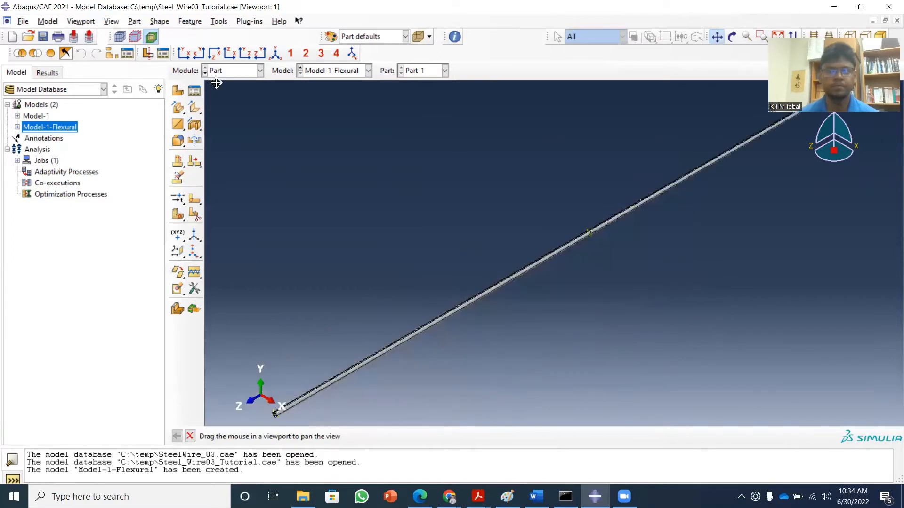
pyautogui.click(778, 35)
pyautogui.click(184, 52)
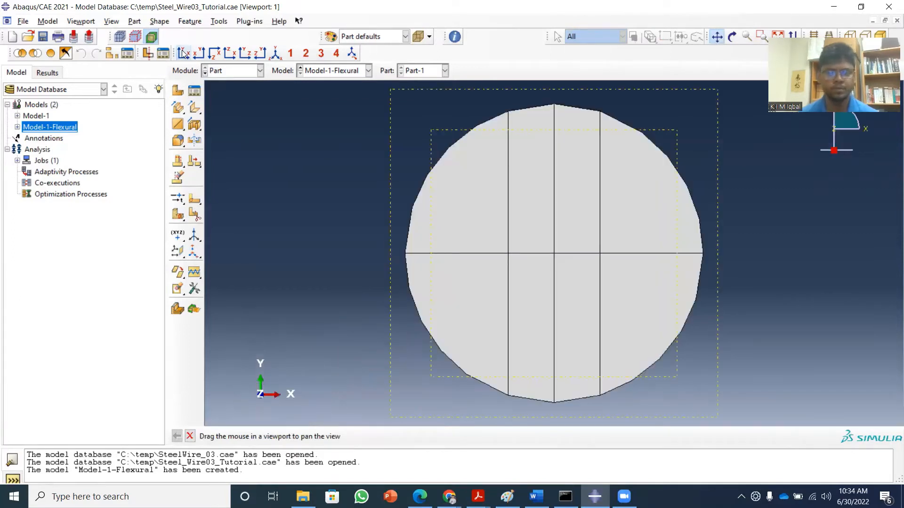
pyautogui.click(199, 52)
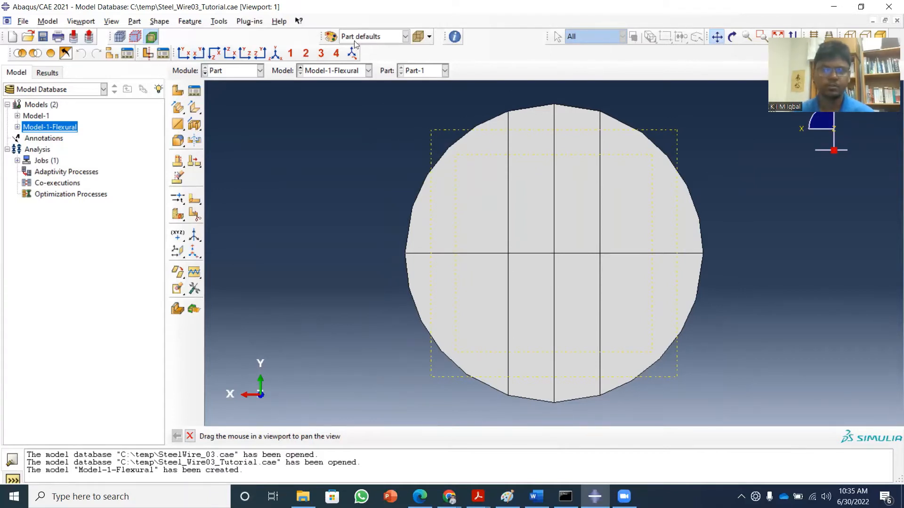
pyautogui.click(274, 54)
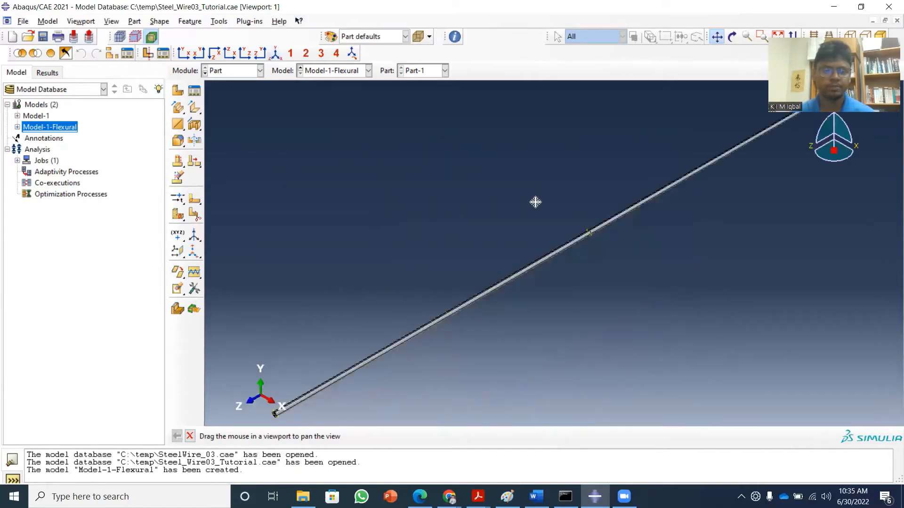
pyautogui.moveTo(346, 306); pyautogui.dragTo(517, 164)
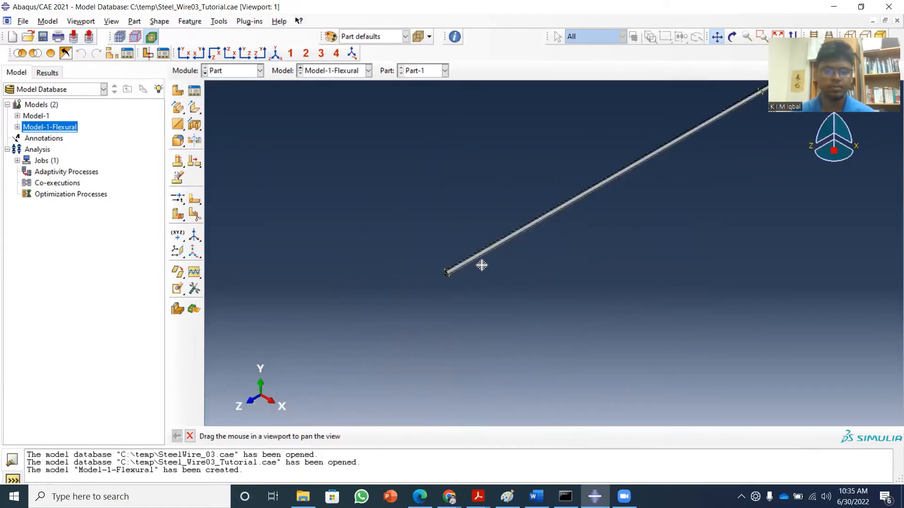
pyautogui.scroll(-8, 439, 283)
pyautogui.scroll(-2, 437, 263)
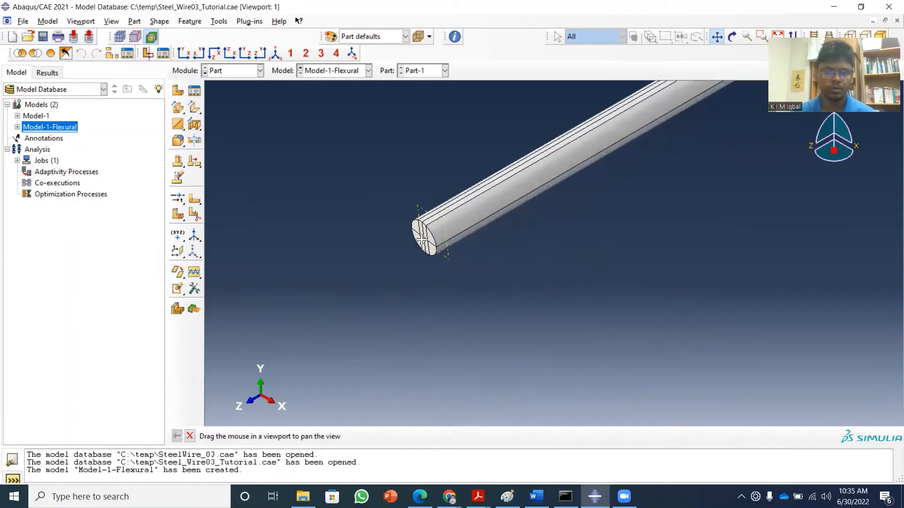
pyautogui.scroll(-3, 449, 242)
pyautogui.scroll(-5, 449, 241)
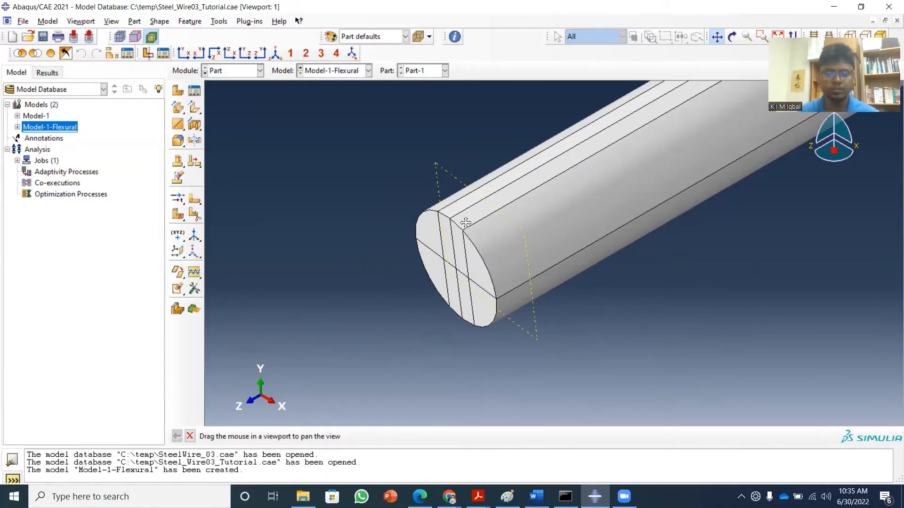
pyautogui.click(190, 437)
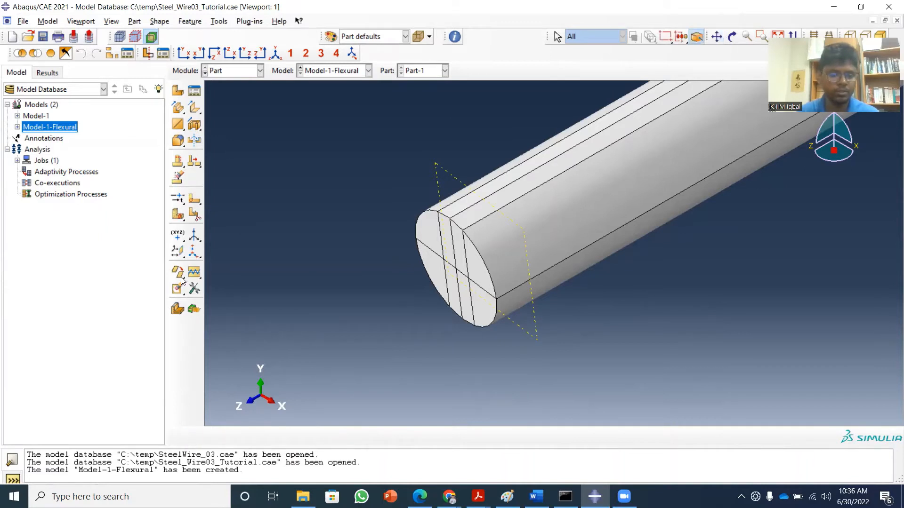
# Partition the wire's cells using the datum plane just behind the +Z end face.
pyautogui.click(175, 215)
pyautogui.click(210, 217)
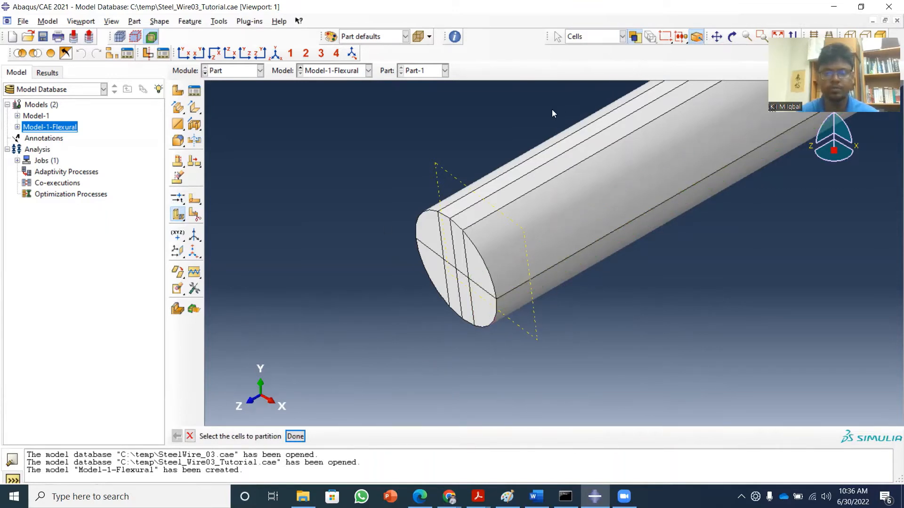
pyautogui.moveTo(552, 113); pyautogui.dragTo(739, 274)
pyautogui.click(295, 437)
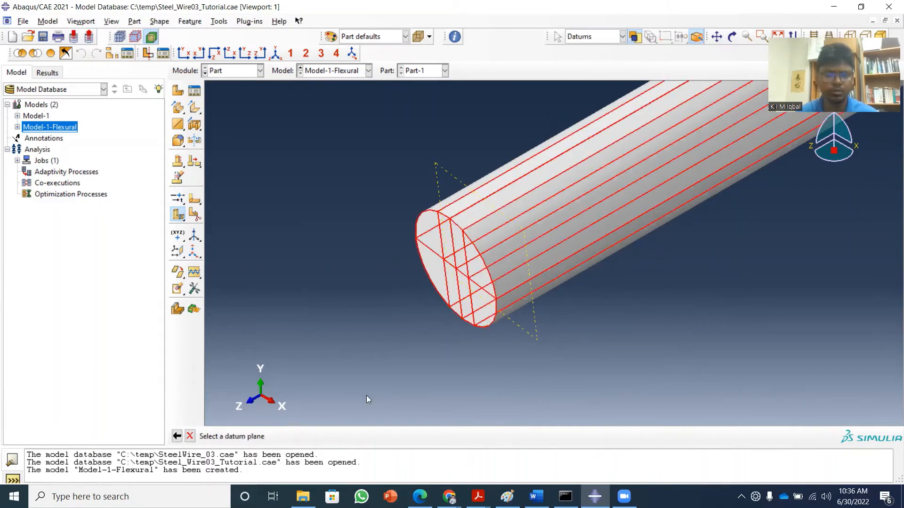
pyautogui.click(534, 316)
pyautogui.click(320, 436)
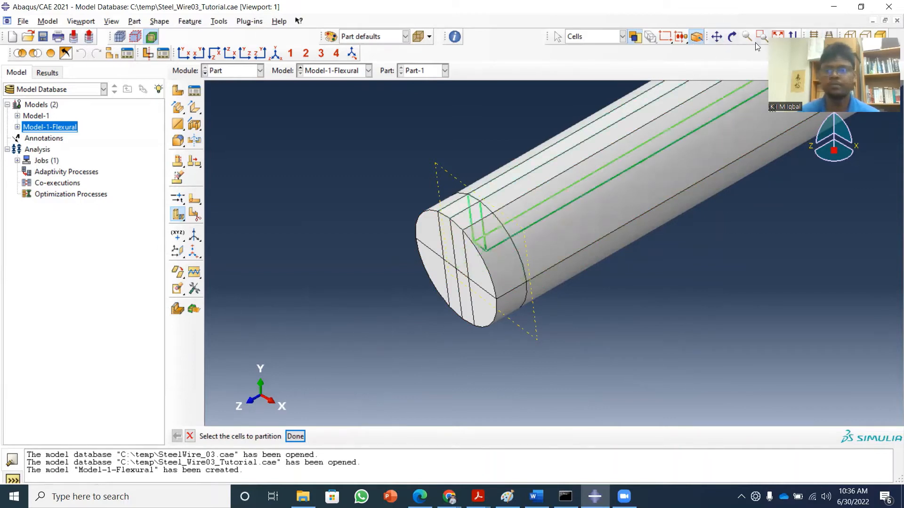
pyautogui.click(777, 36)
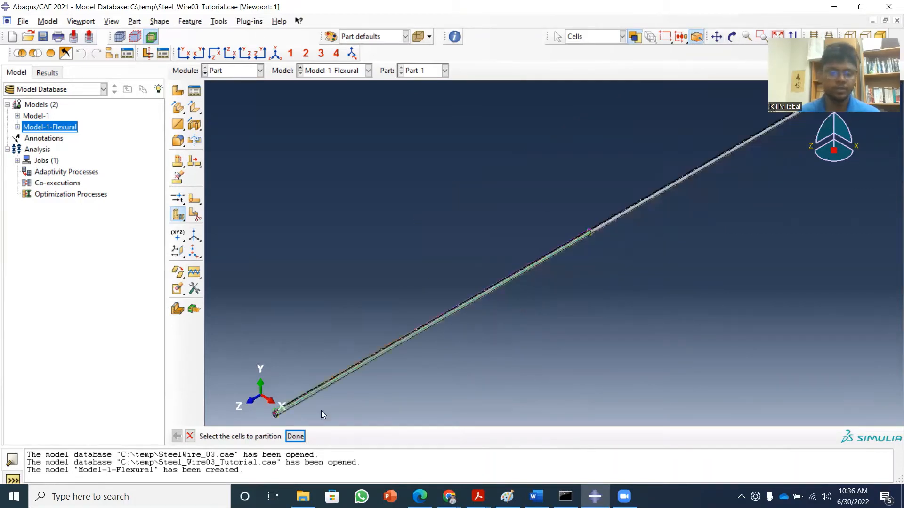
pyautogui.click(297, 437)
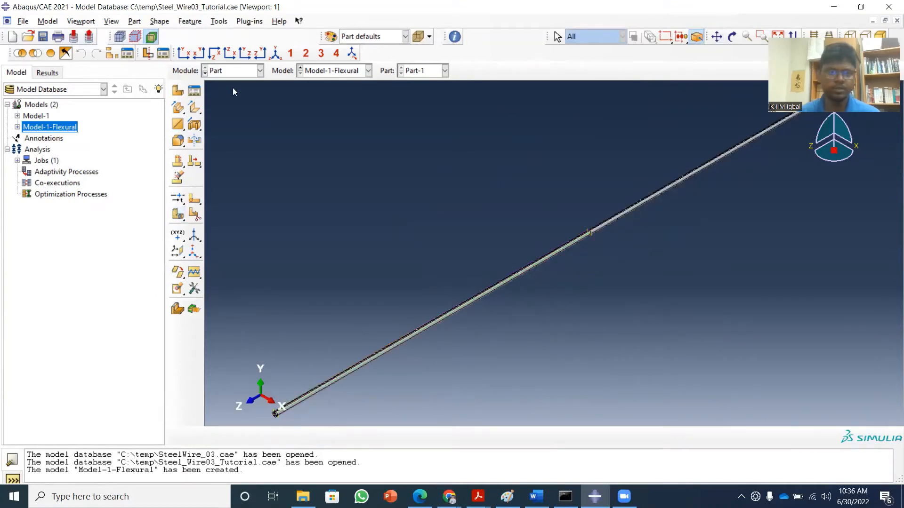
# Switch to the Load module for Model-1-Flexural and open the Load Manager.
pyautogui.click(260, 72)
pyautogui.click(230, 139)
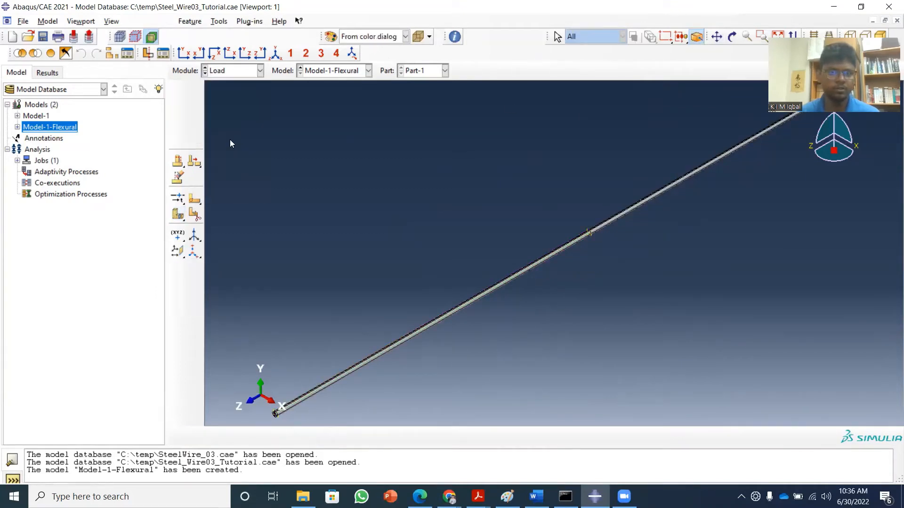
pyautogui.click(195, 94)
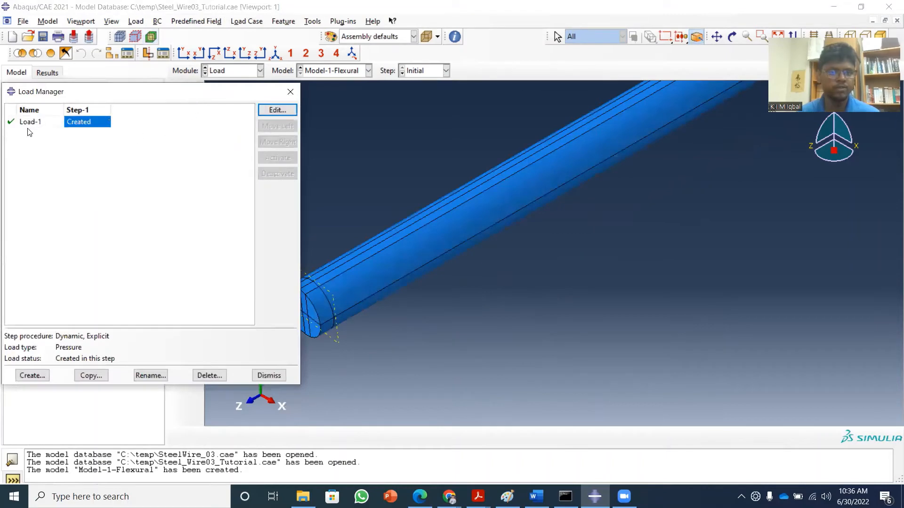
# Review the region and settings of the pressure load Load-1, and close its editor and the Load Manager.
pyautogui.click(276, 110)
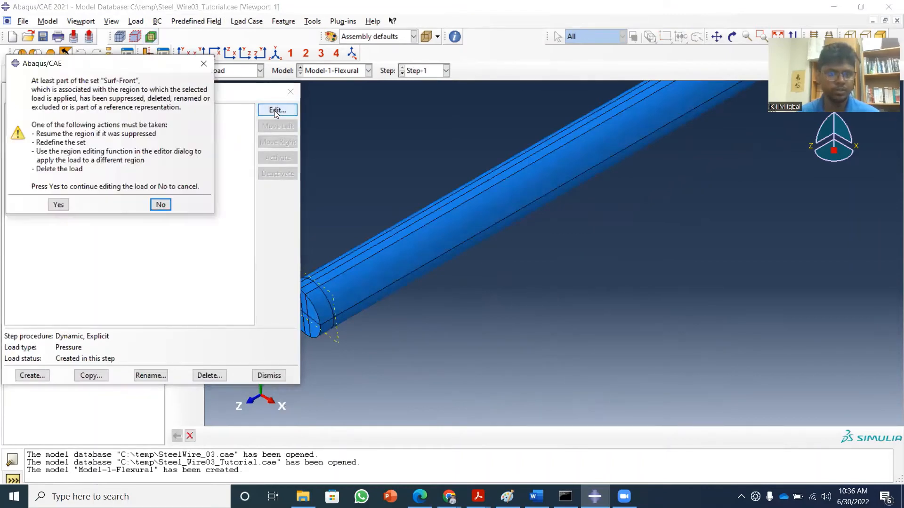
pyautogui.click(58, 206)
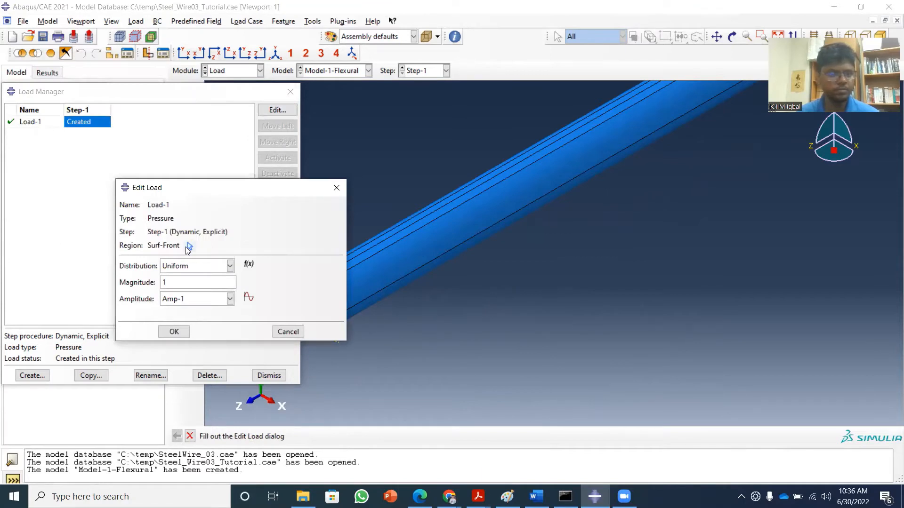
pyautogui.click(336, 187)
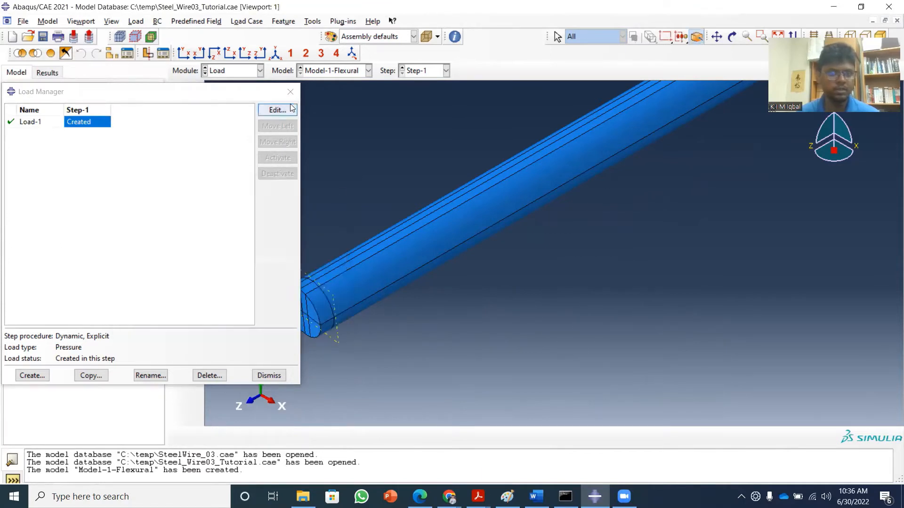
pyautogui.click(290, 93)
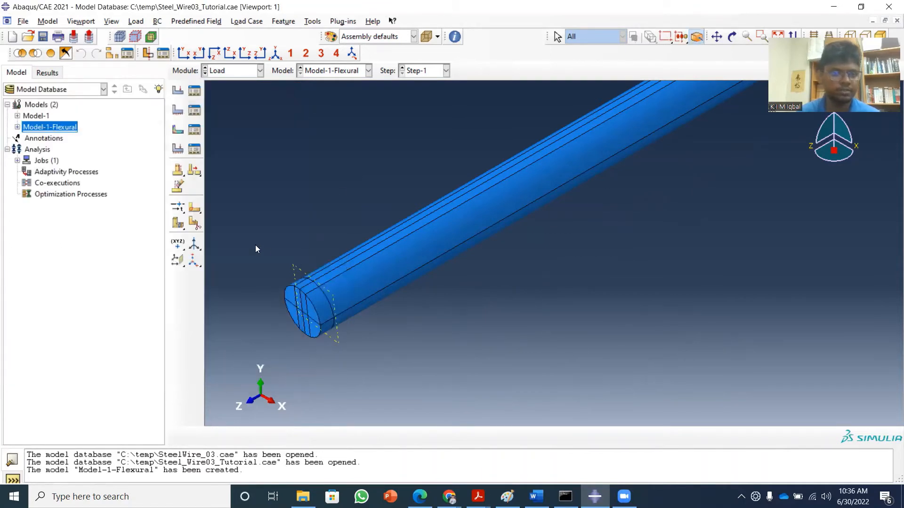
# Create an assembly surface named Surf-FrontTop in Model-1-Flexural from the two narrow +Y faces at the wire's +Z end.
pyautogui.click(17, 127)
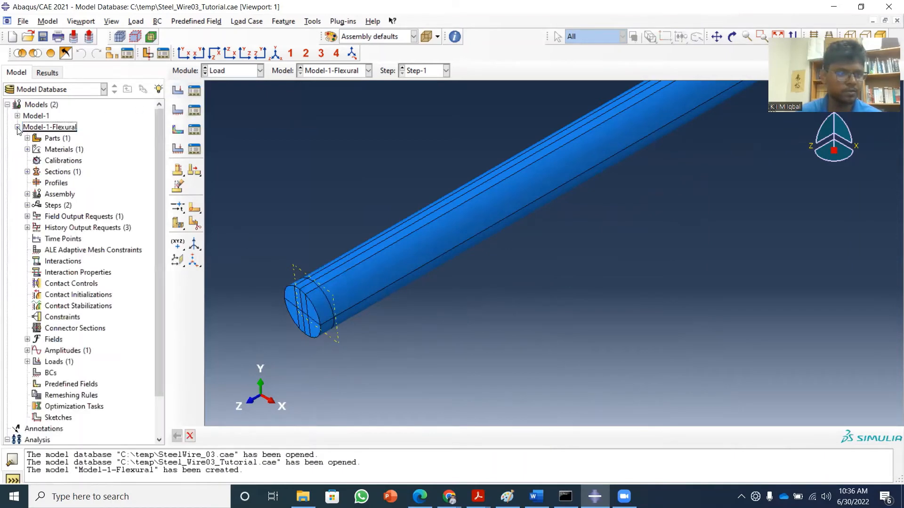
pyautogui.click(28, 194)
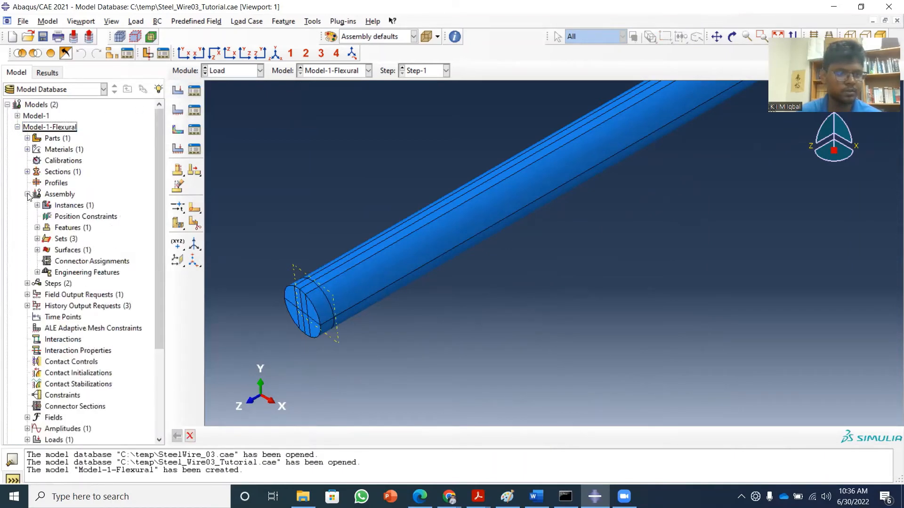
pyautogui.doubleClick(60, 253)
pyautogui.click(79, 152)
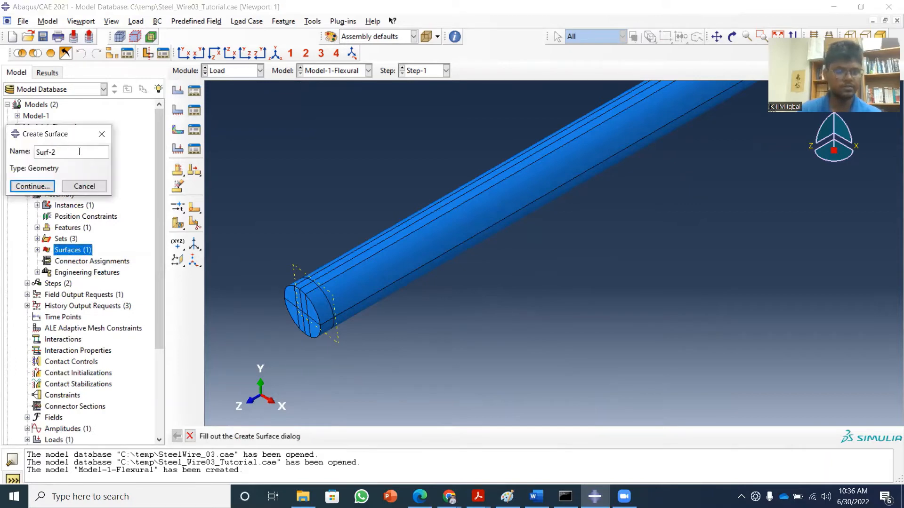
pyautogui.press('BackSpace')
pyautogui.write('Front')
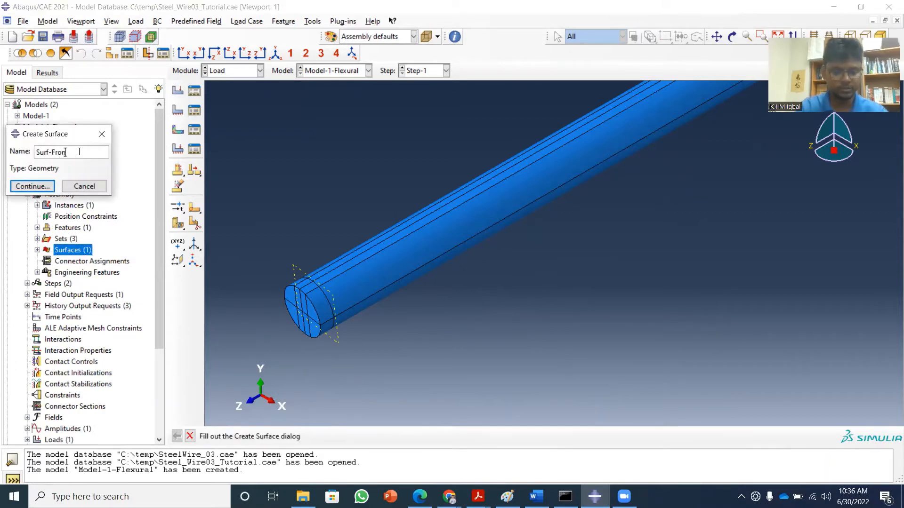
pyautogui.write('Top')
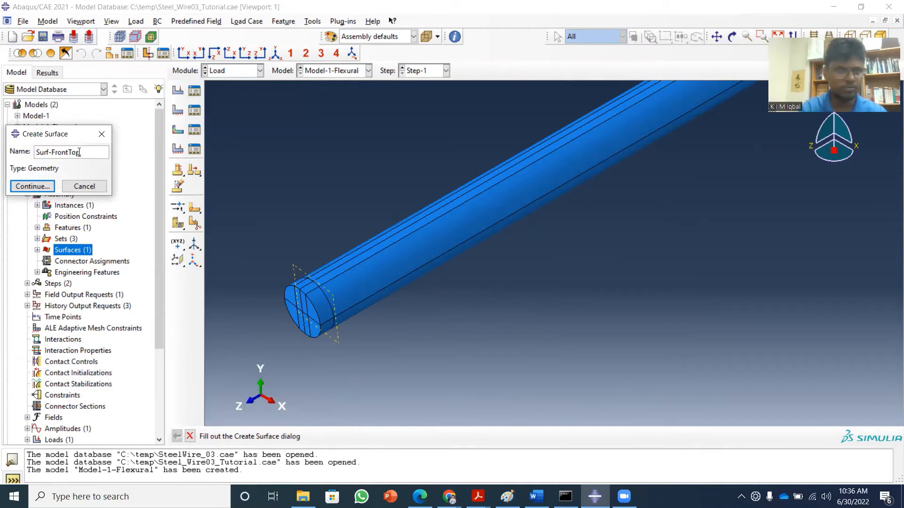
pyautogui.click(34, 186)
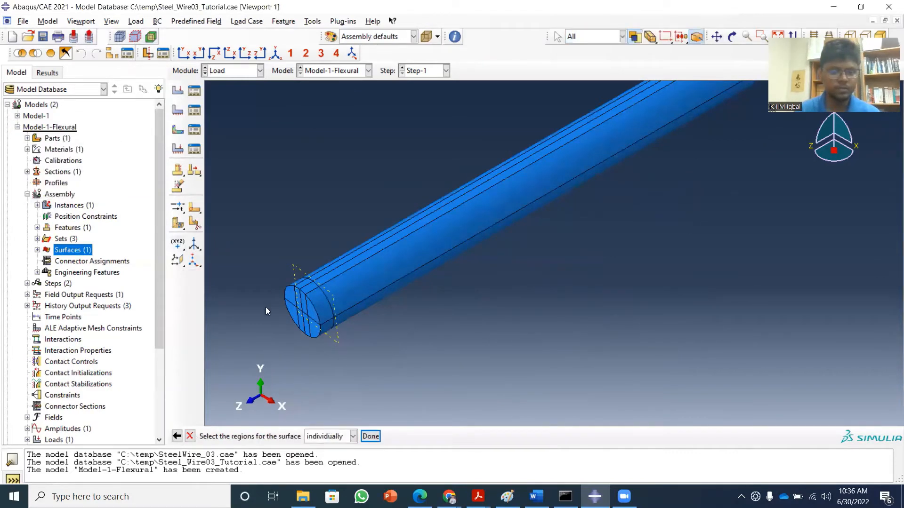
pyautogui.click(306, 292)
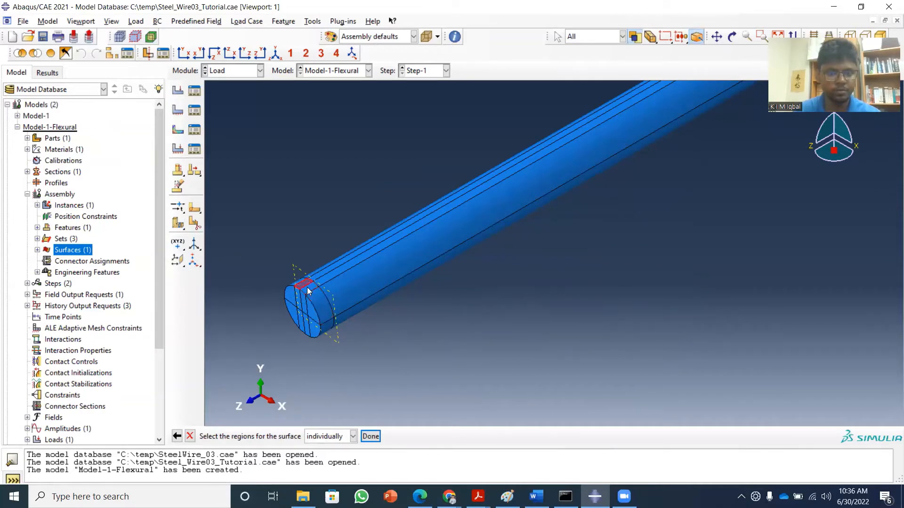
pyautogui.click(306, 288)
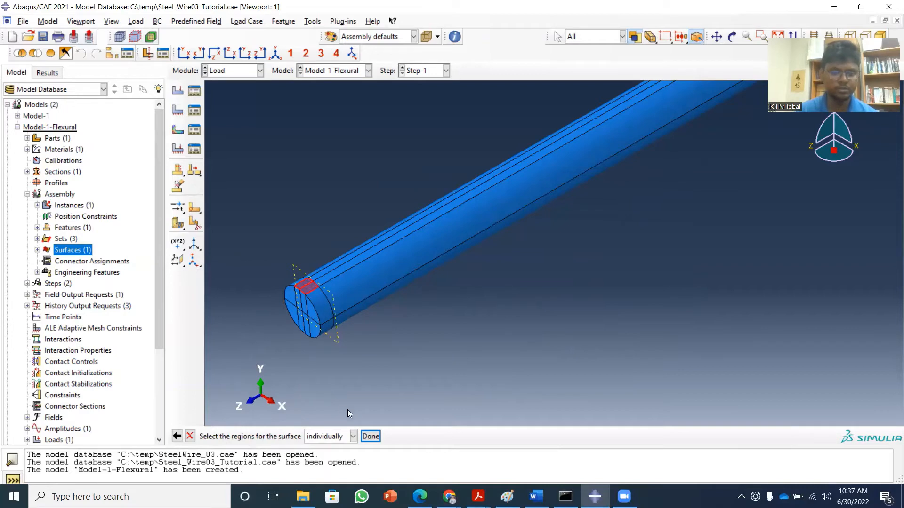
pyautogui.click(371, 437)
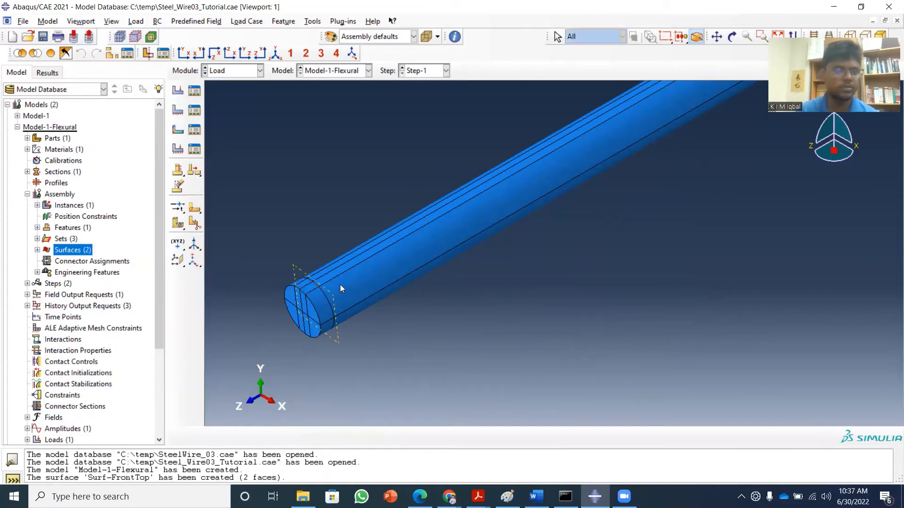
# Change the region of pressure load Load-1 to the surface Surf-FrontTop, with the selection highlighted, and close the Load Manager.
pyautogui.click(183, 91)
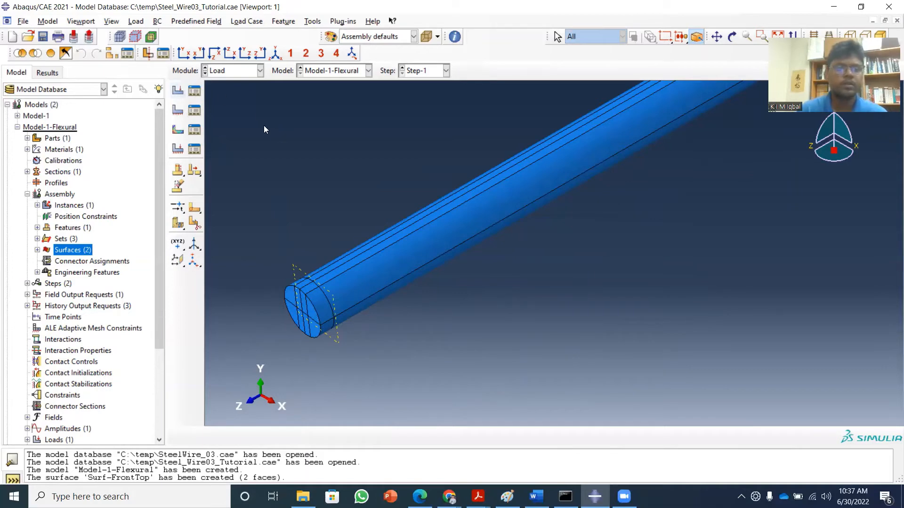
pyautogui.click(199, 93)
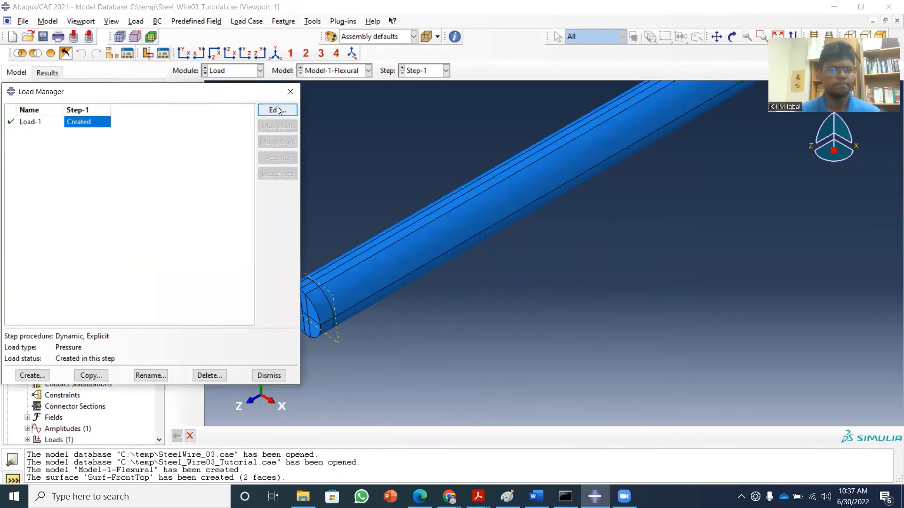
pyautogui.click(278, 111)
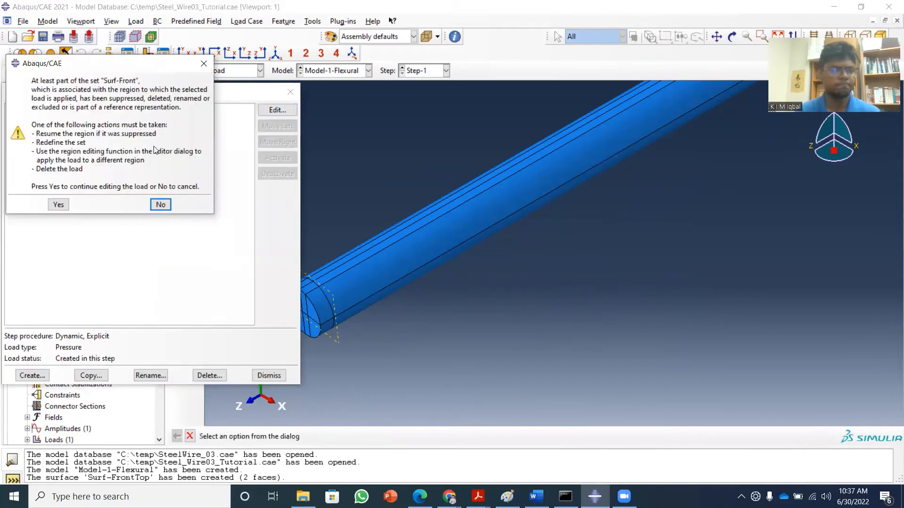
pyautogui.click(59, 205)
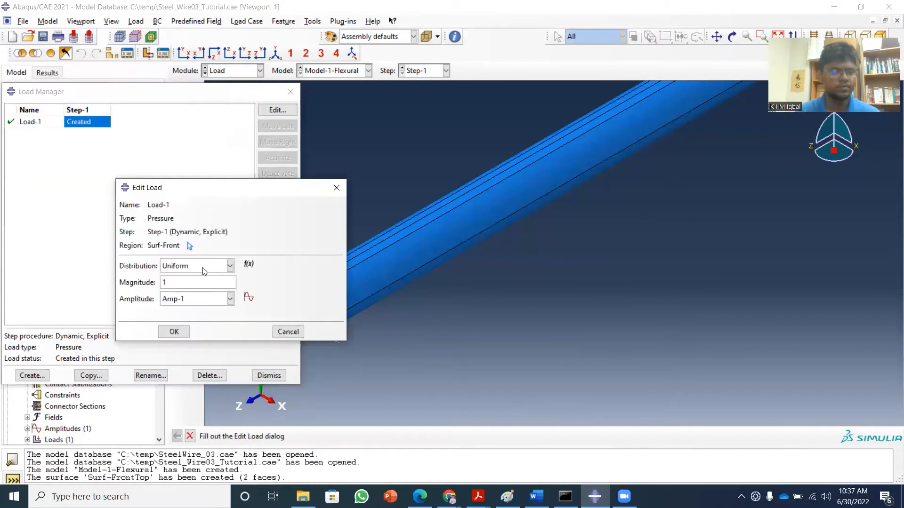
pyautogui.click(189, 246)
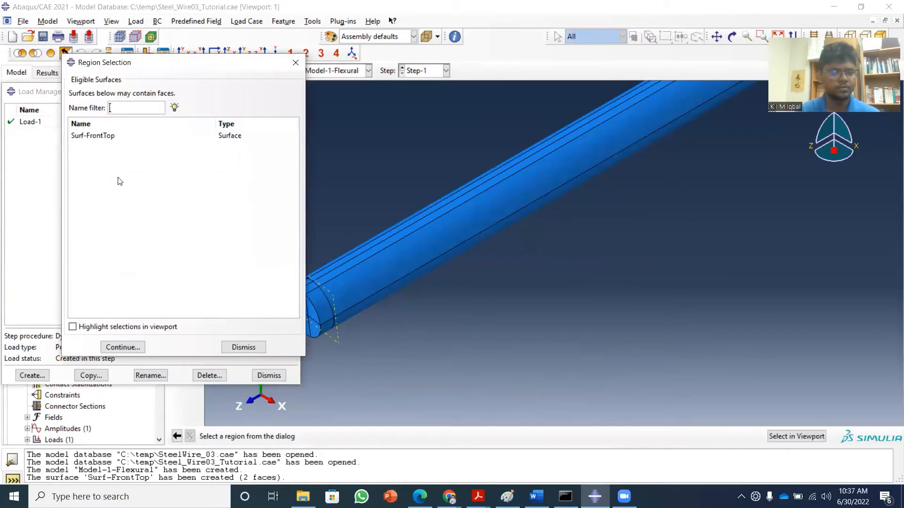
pyautogui.click(101, 138)
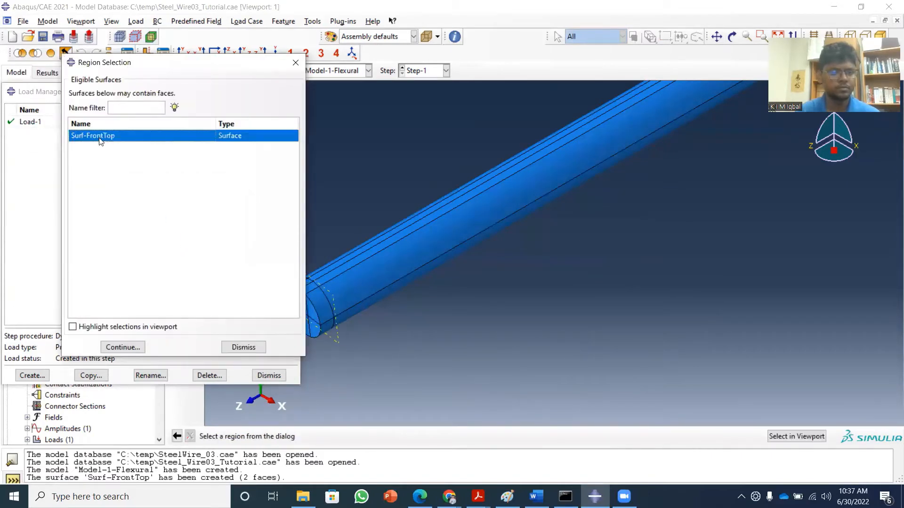
pyautogui.click(73, 326)
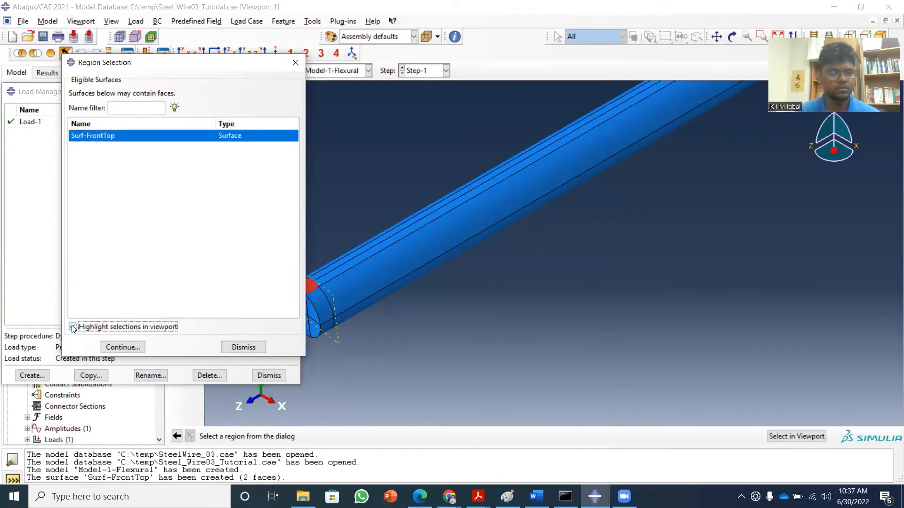
pyautogui.click(126, 348)
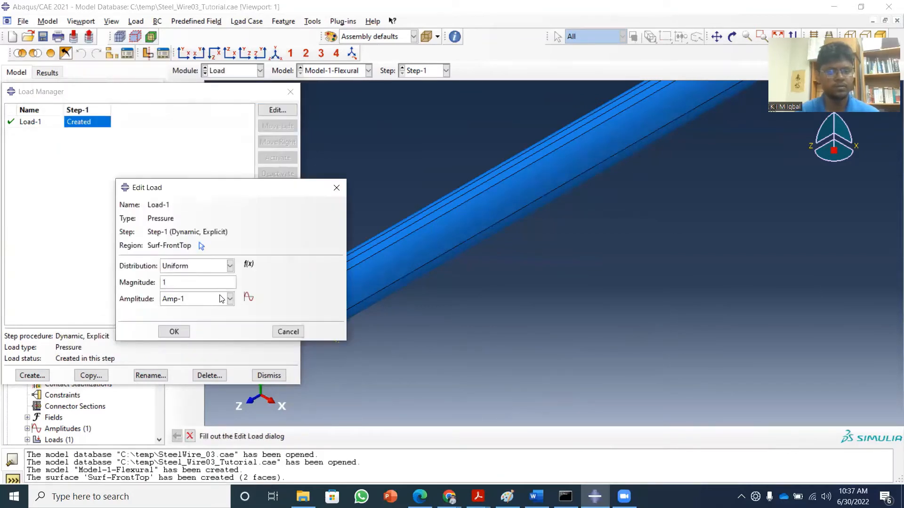
pyautogui.click(175, 332)
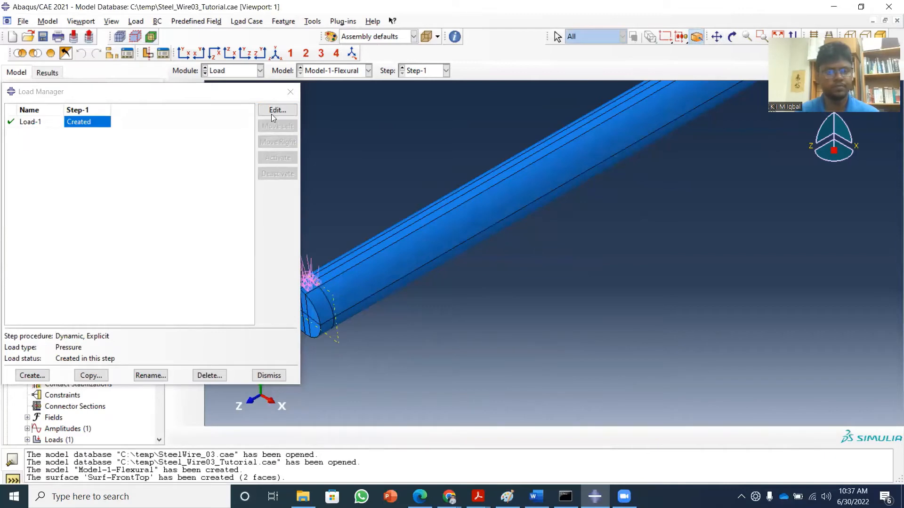
pyautogui.click(291, 91)
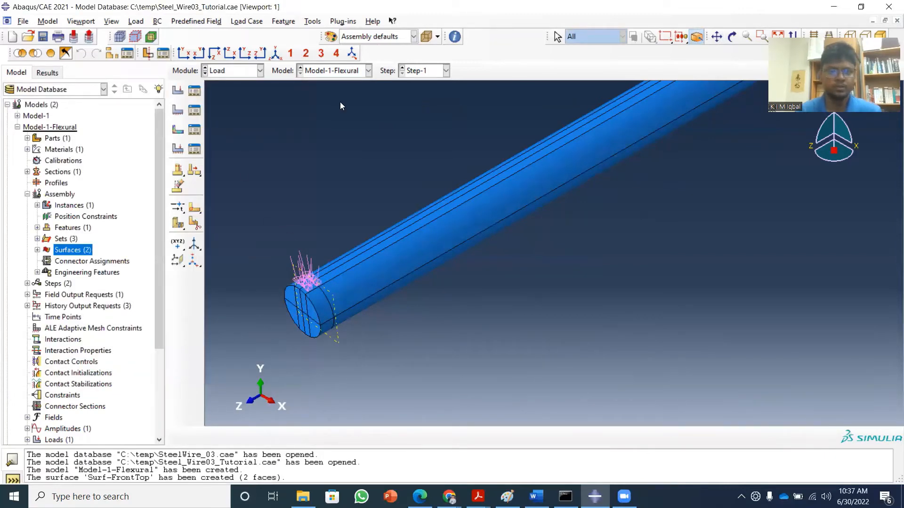
pyautogui.scroll(5, 310, 292)
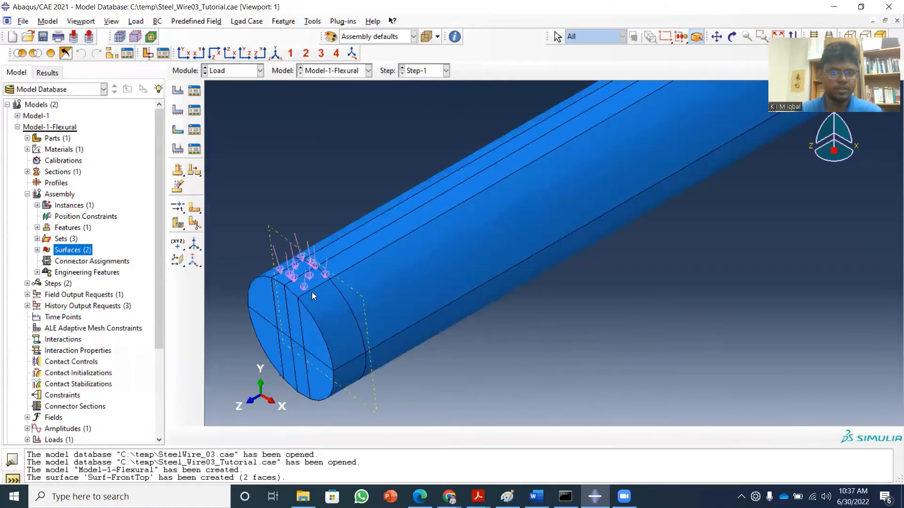
pyautogui.scroll(2, 311, 292)
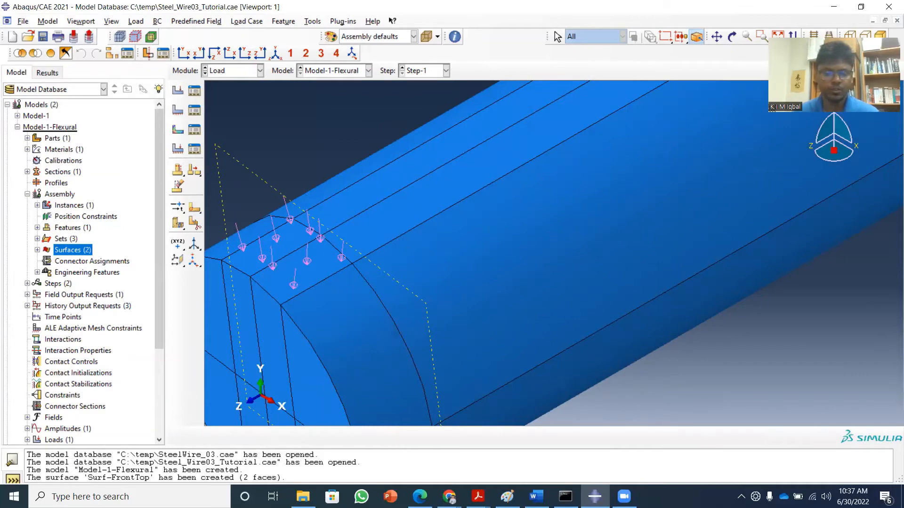
# Switch to the Paint sketch, circle the velocity v=5000 ms^-1 and write 3150 ms^-1 below the 1 m length label.
pyautogui.hotkey('alt', 'Tab')
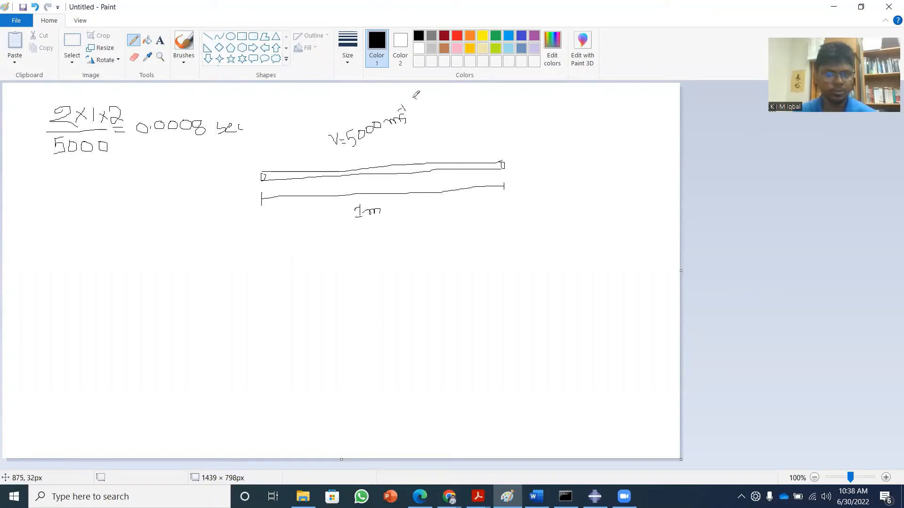
pyautogui.moveTo(415, 98)
pyautogui.mouseDown()
pyautogui.moveTo(355, 97)
pyautogui.moveTo(315, 134)
pyautogui.moveTo(370, 156)
pyautogui.moveTo(422, 133)
pyautogui.moveTo(428, 107)
pyautogui.moveTo(417, 98)
pyautogui.mouseUp()
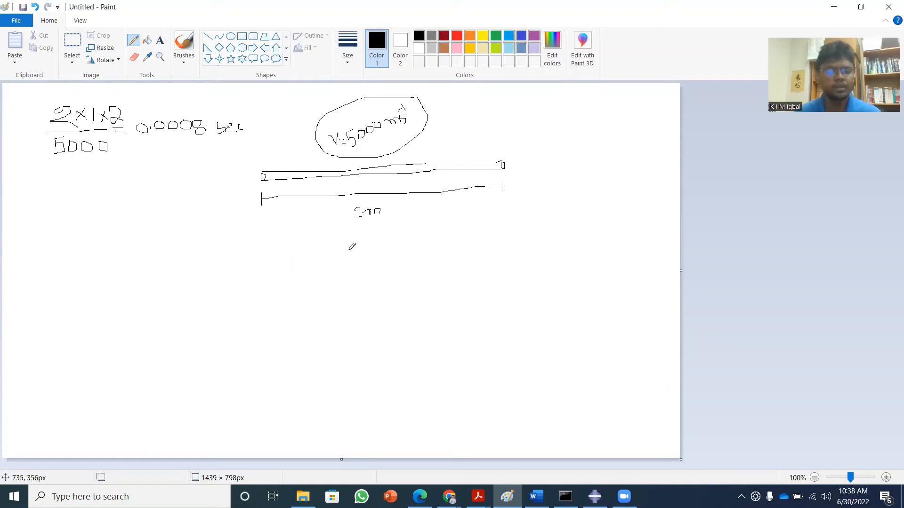
pyautogui.moveTo(345, 248)
pyautogui.mouseDown()
pyautogui.moveTo(351, 240)
pyautogui.moveTo(357, 257)
pyautogui.moveTo(376, 258)
pyautogui.moveTo(377, 244)
pyautogui.moveTo(383, 250)
pyautogui.moveTo(402, 237)
pyautogui.moveTo(391, 227)
pyautogui.mouseUp()
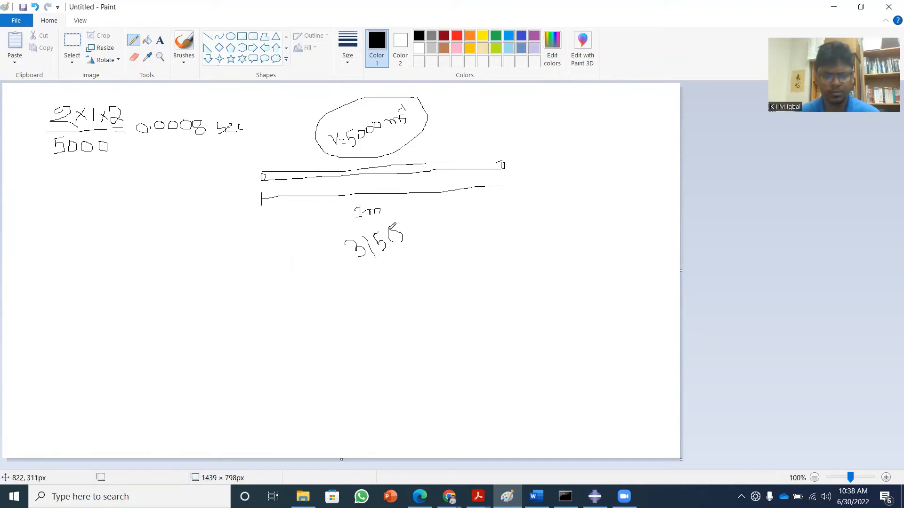
pyautogui.moveTo(409, 236)
pyautogui.mouseDown()
pyautogui.moveTo(429, 234)
pyautogui.moveTo(431, 222)
pyautogui.mouseUp()
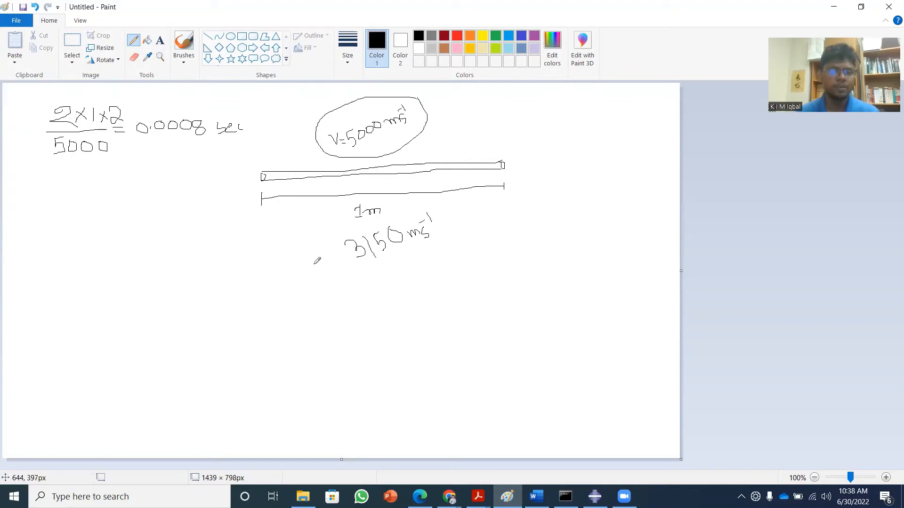
# Draw a curved arrow from 3150 ms^-1 to the denominator 5000, and add an equals sign below the calculation.
pyautogui.moveTo(353, 261)
pyautogui.mouseDown()
pyautogui.moveTo(258, 268)
pyautogui.moveTo(113, 163)
pyautogui.moveTo(113, 176)
pyautogui.mouseUp()
pyautogui.moveTo(113, 176)
pyautogui.mouseDown()
pyautogui.moveTo(116, 157)
pyautogui.moveTo(131, 166)
pyautogui.mouseUp()
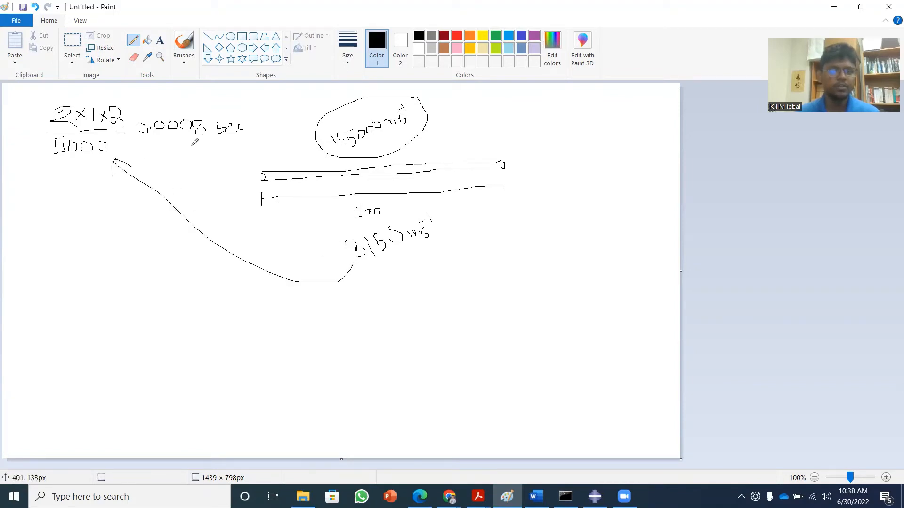
pyautogui.moveTo(127, 251); pyautogui.dragTo(144, 252)
pyautogui.moveTo(130, 258); pyautogui.dragTo(140, 258)
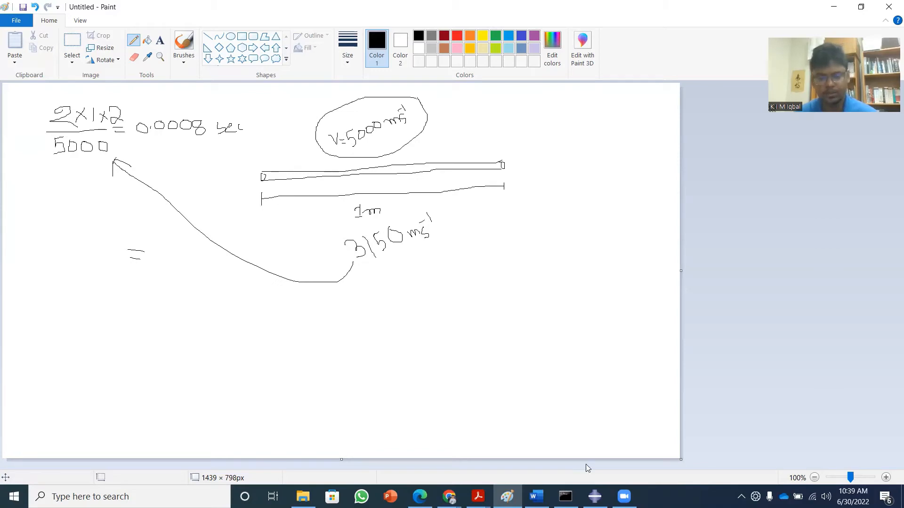
# Return to Abaqus/CAE, fit the whole wire in view, and enter the Mesh module for Model-1-Flexural with Part-1 as the object.
pyautogui.moveTo(594, 496)
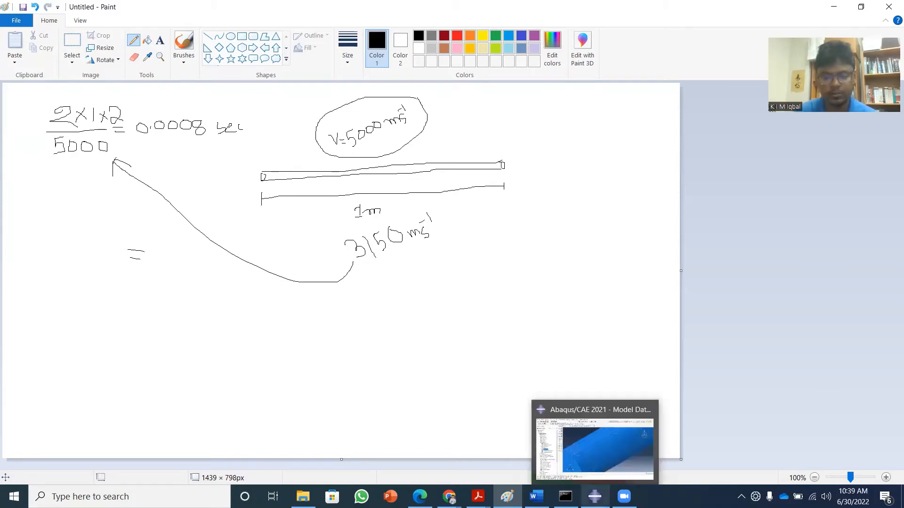
pyautogui.click(583, 449)
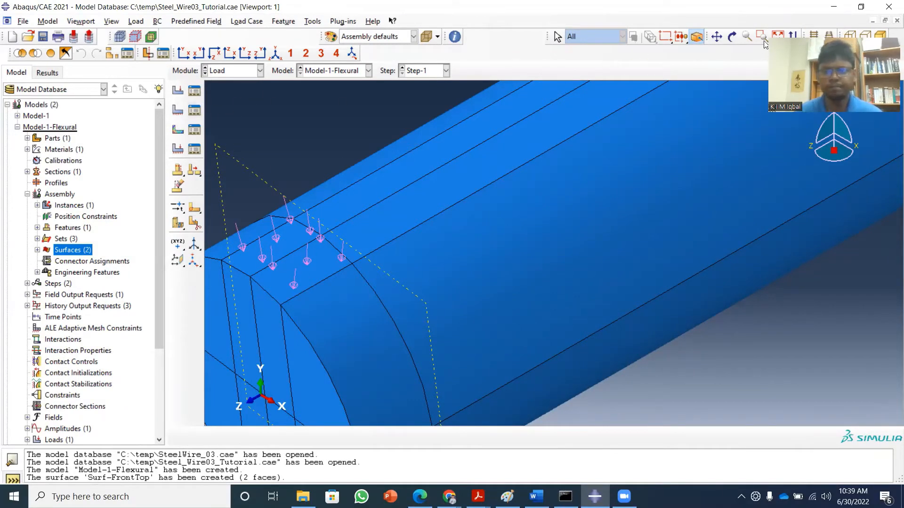
pyautogui.click(778, 34)
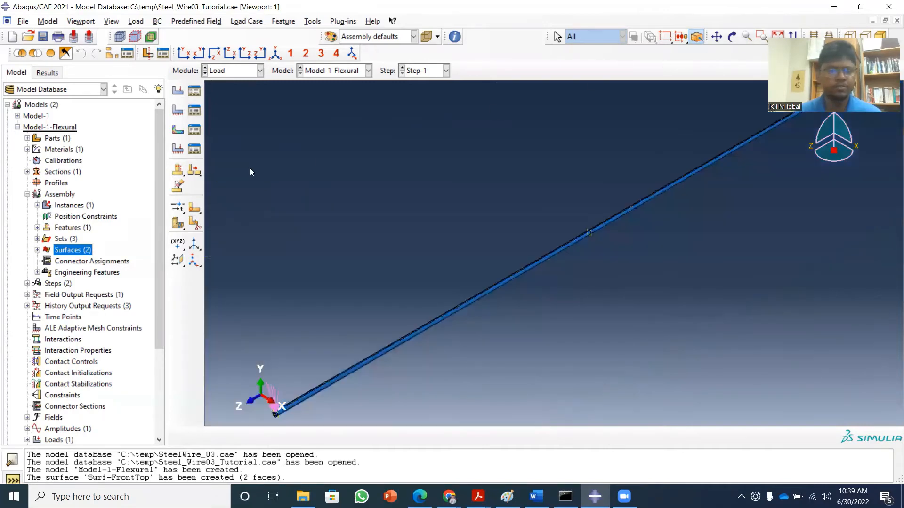
pyautogui.click(262, 72)
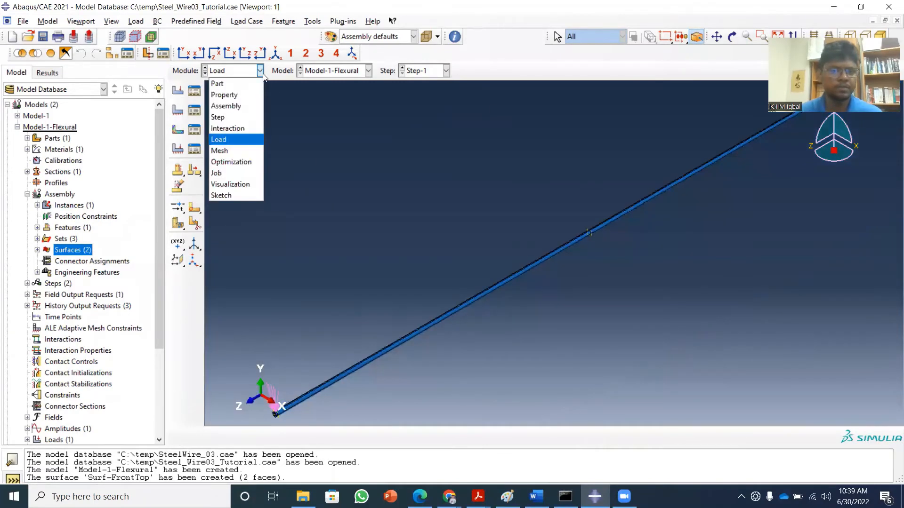
pyautogui.click(236, 151)
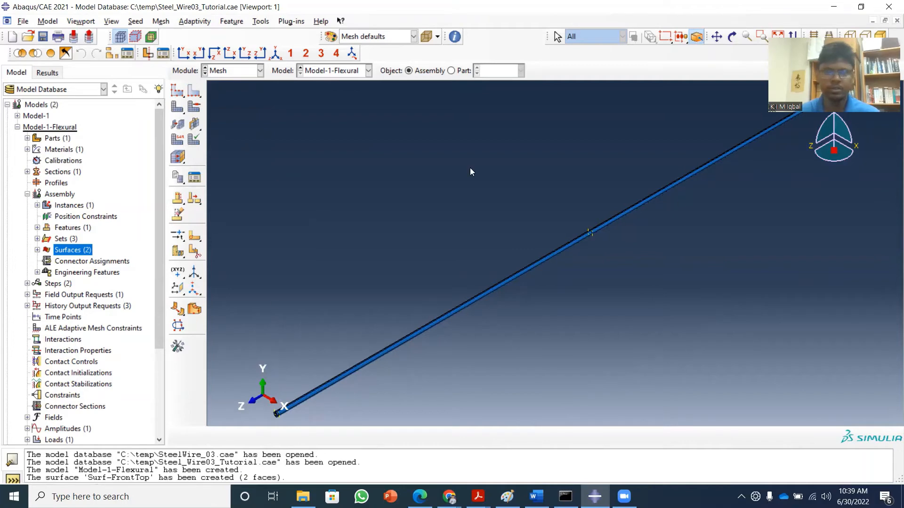
pyautogui.click(176, 93)
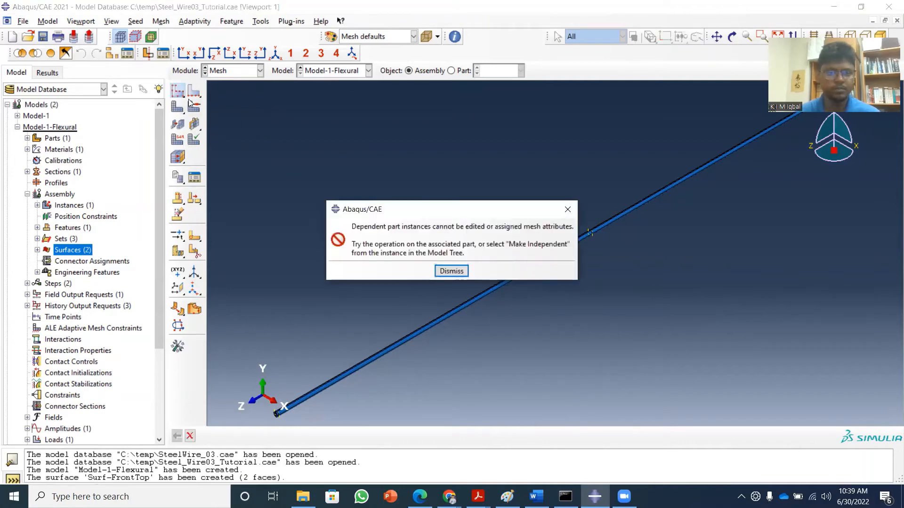
pyautogui.click(568, 209)
pyautogui.click(450, 71)
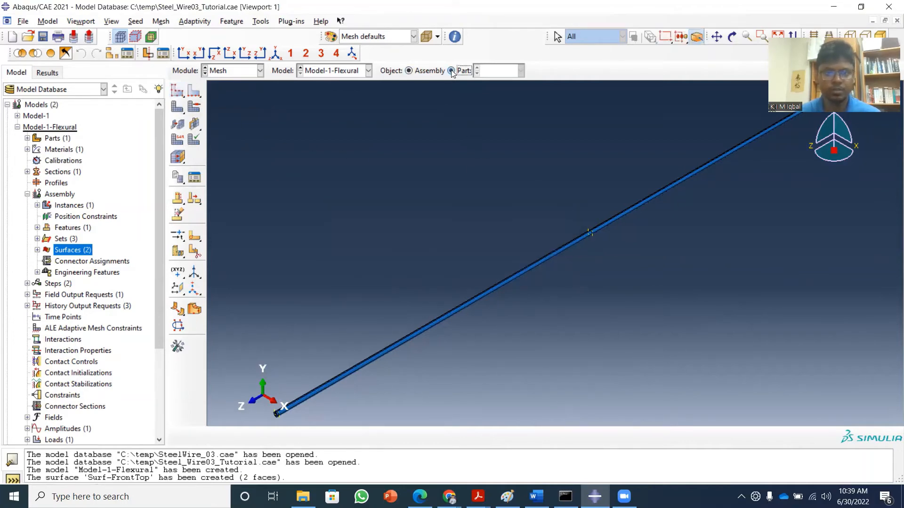
# Seed Part-1 with an approximate global size of 0.002.
pyautogui.click(176, 91)
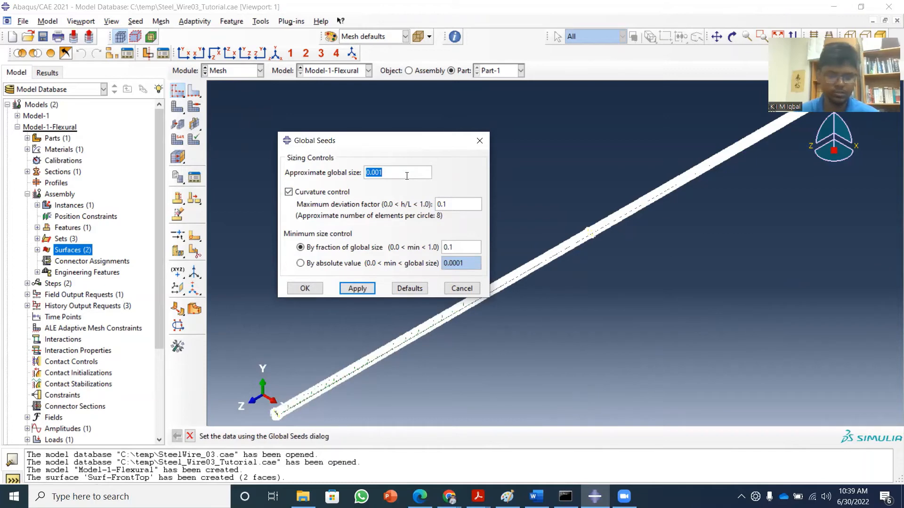
pyautogui.click(407, 175)
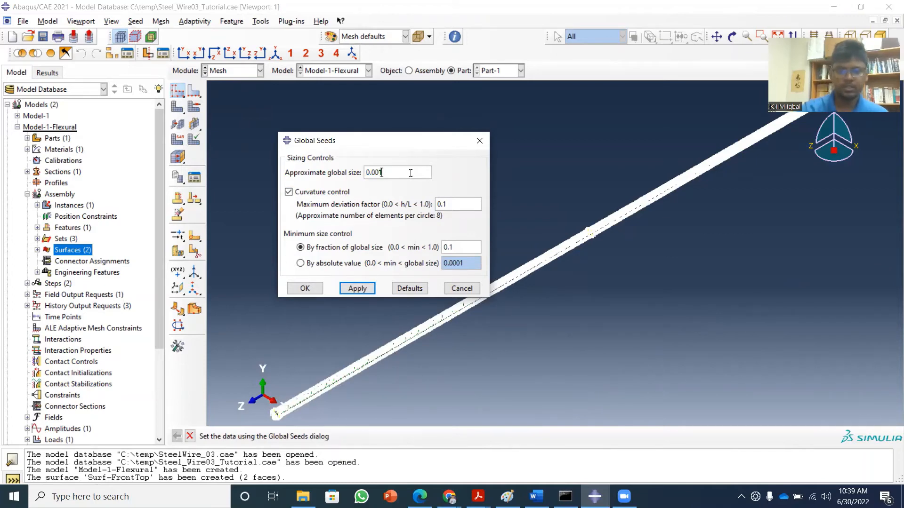
pyautogui.press('BackSpace')
pyautogui.write('2')
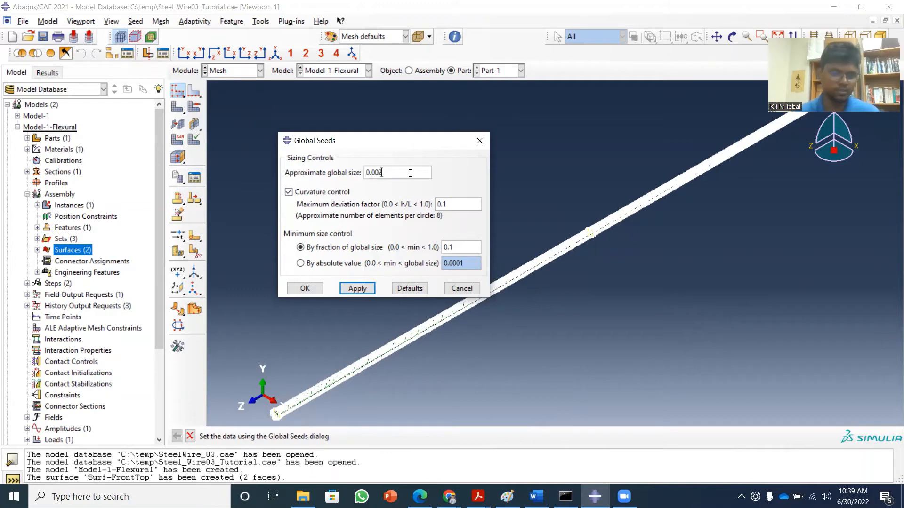
pyautogui.click(357, 288)
pyautogui.click(307, 289)
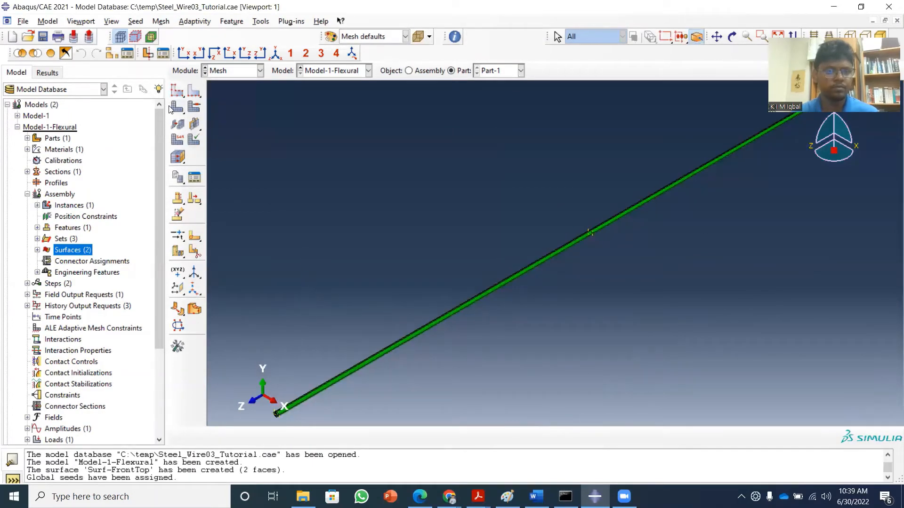
# Mesh Part-1 and inspect the cross-section mesh in the XY view before returning to the isometric view.
pyautogui.click(179, 157)
pyautogui.click(275, 436)
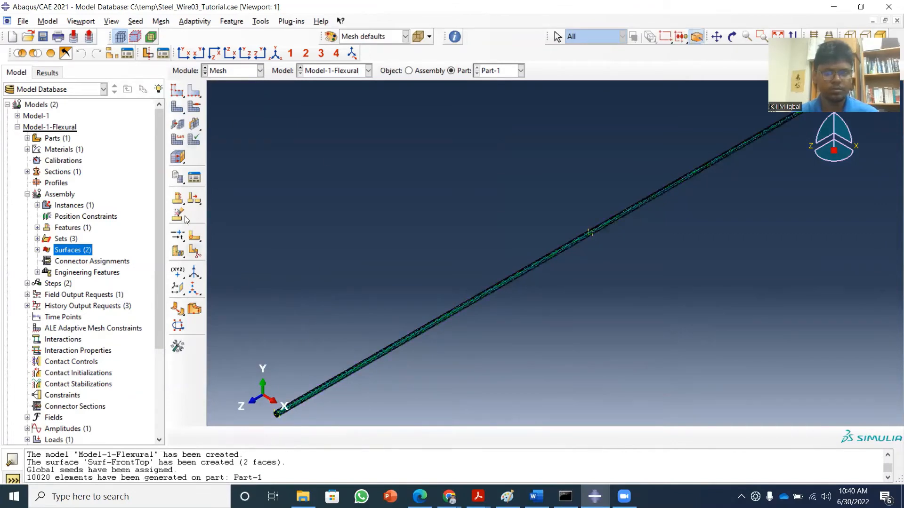
pyautogui.click(185, 52)
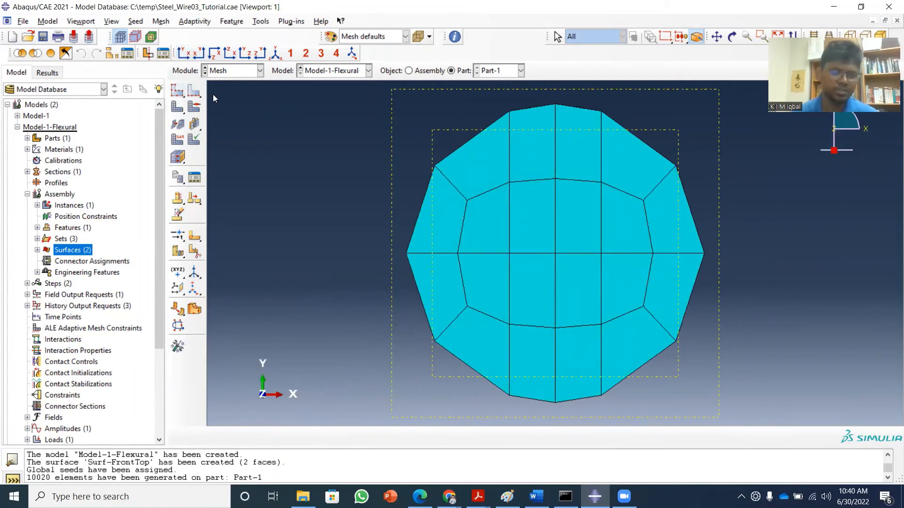
pyautogui.click(275, 53)
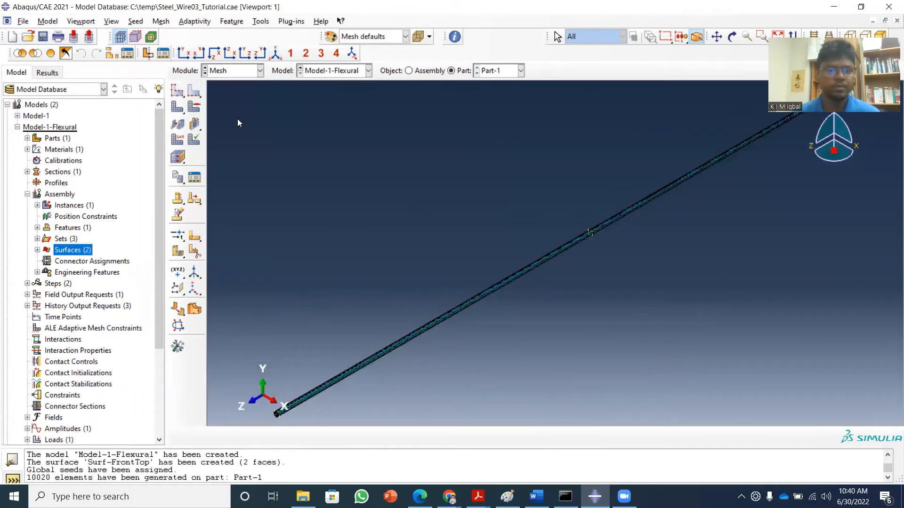
# Reseed Part-1 with an approximate global size of 0.001, automatically deleting meshes invalidated by seed changes.
pyautogui.click(177, 90)
pyautogui.click(394, 169)
pyautogui.press('BackSpace')
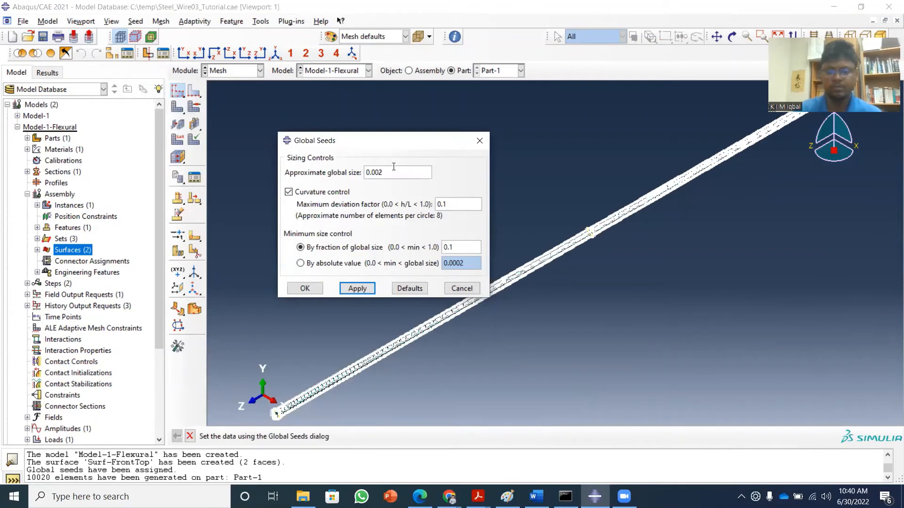
pyautogui.write('1')
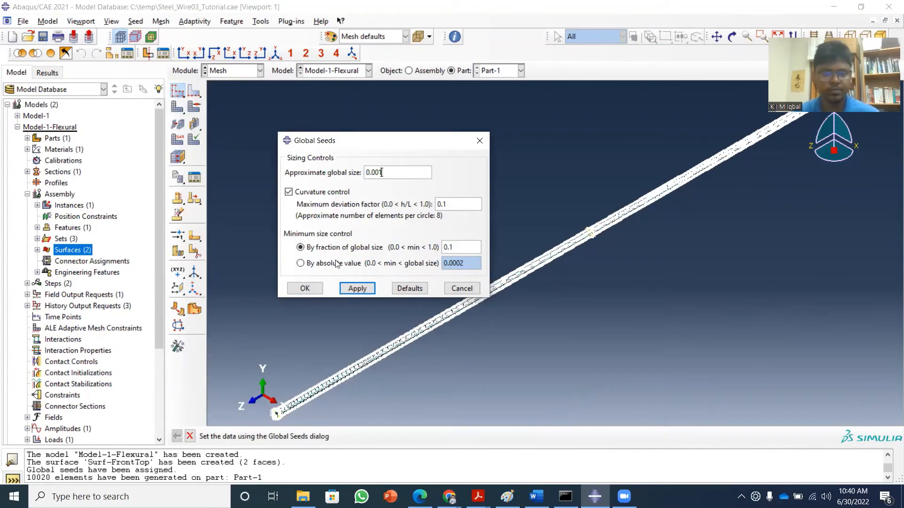
pyautogui.click(305, 289)
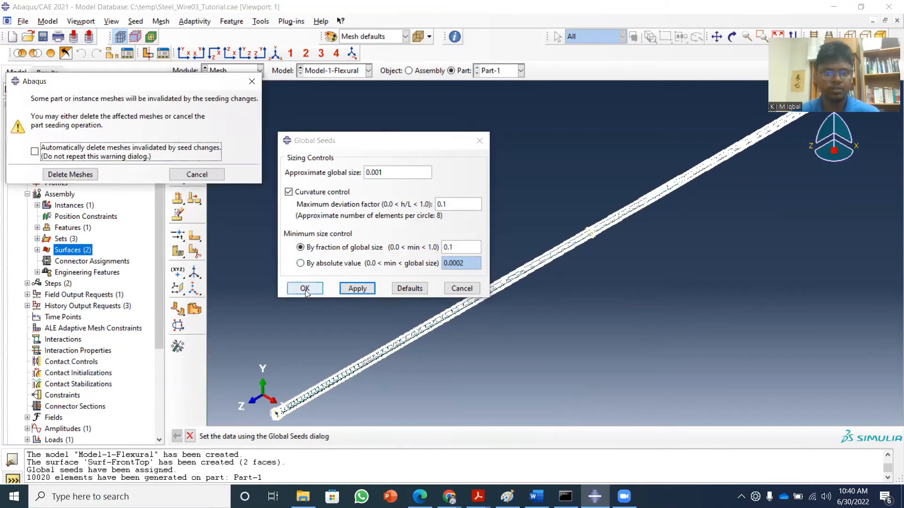
pyautogui.click(38, 152)
pyautogui.click(56, 175)
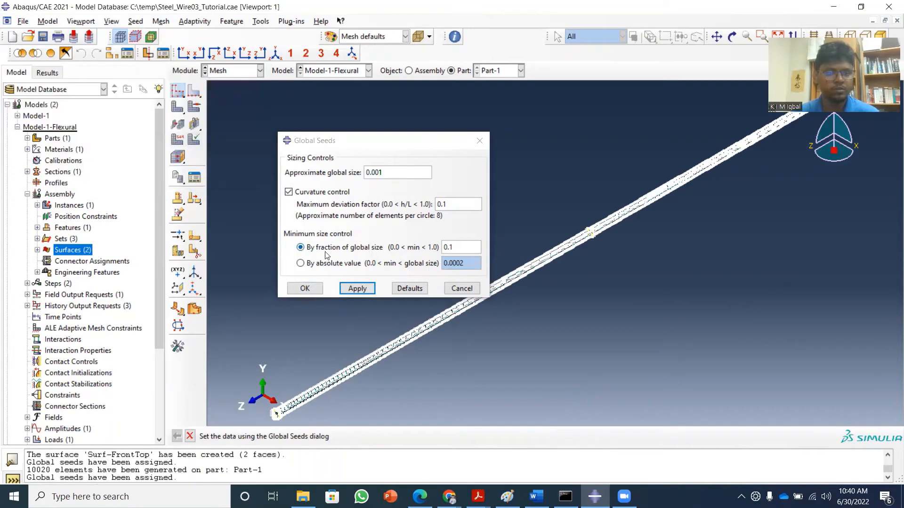
pyautogui.click(305, 288)
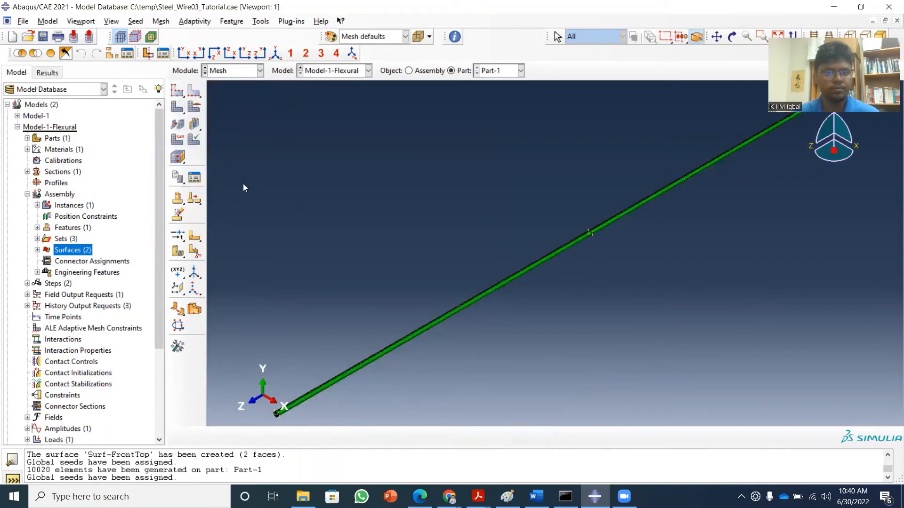
# Mesh Part-1 and inspect both end cross-sections in the XY and reversed XY views before restoring the isometric view.
pyautogui.click(177, 107)
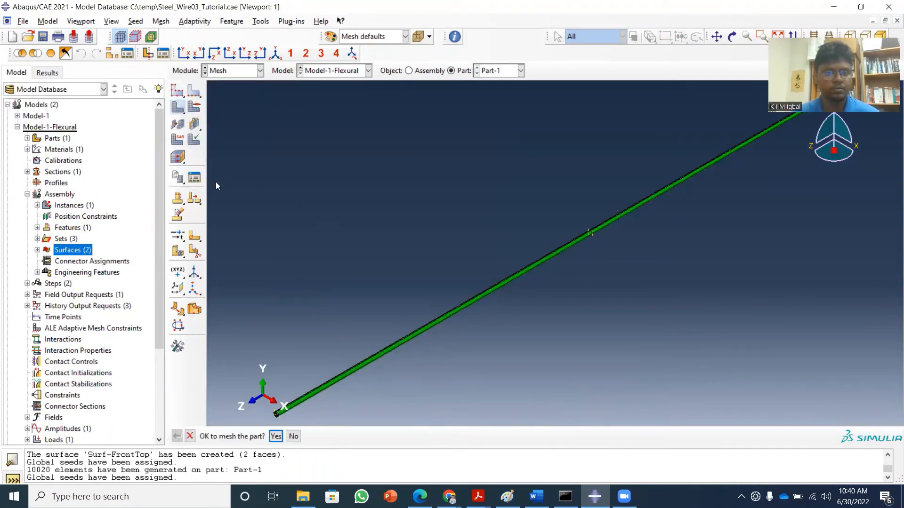
pyautogui.click(276, 436)
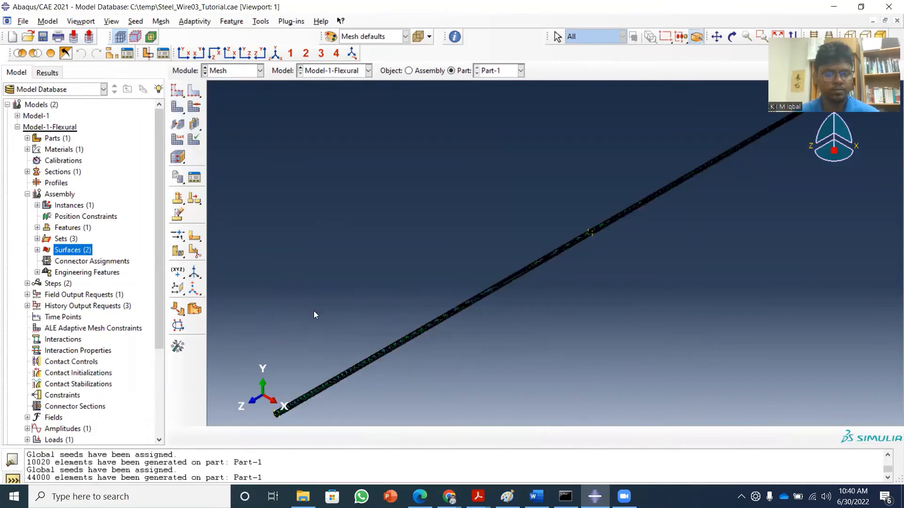
pyautogui.click(185, 54)
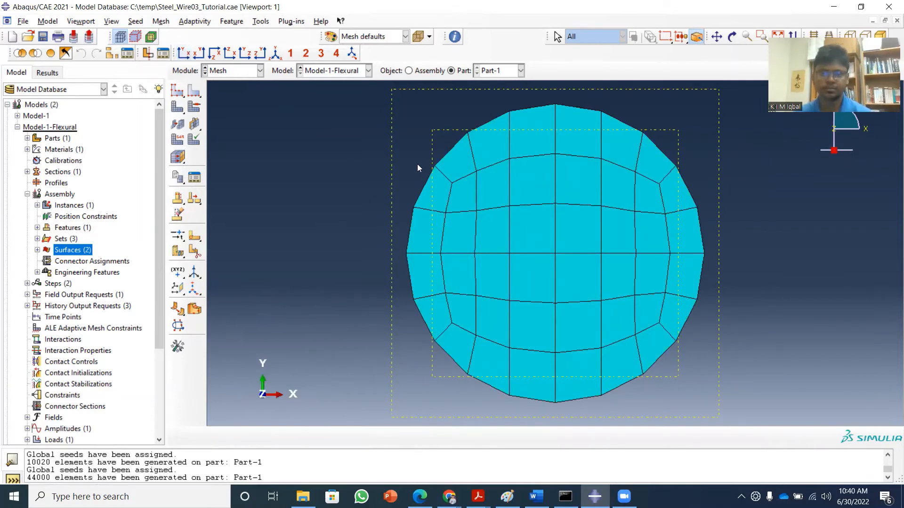
pyautogui.click(199, 54)
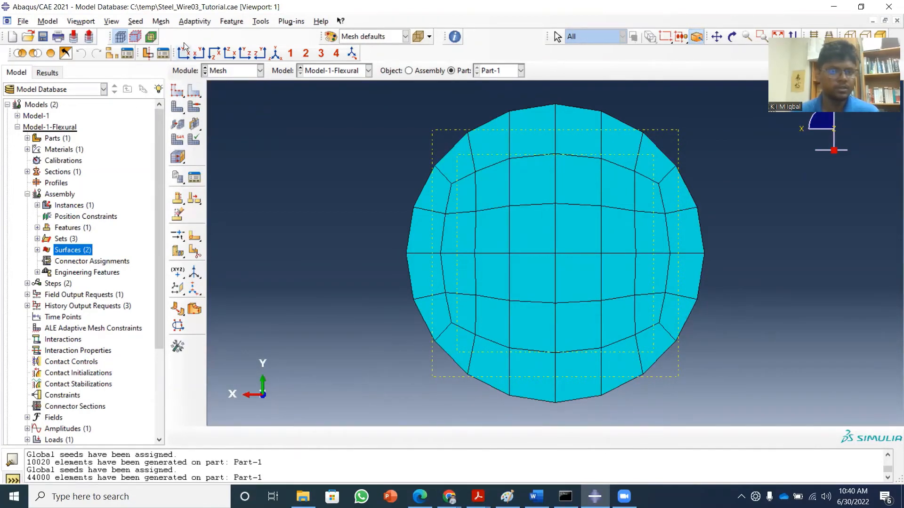
pyautogui.click(276, 53)
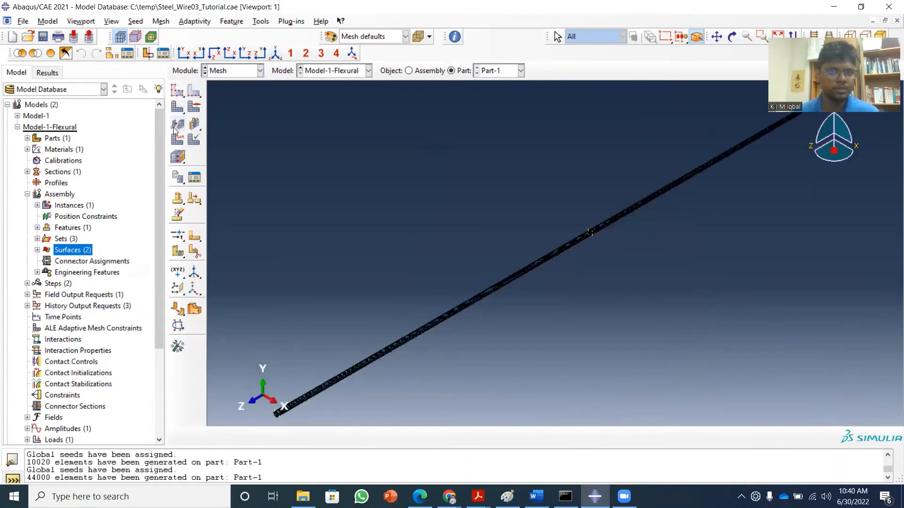
# Assign the Standard linear 3D Stress hex element type C3D8R with reduced integration to the whole wire.
pyautogui.click(176, 141)
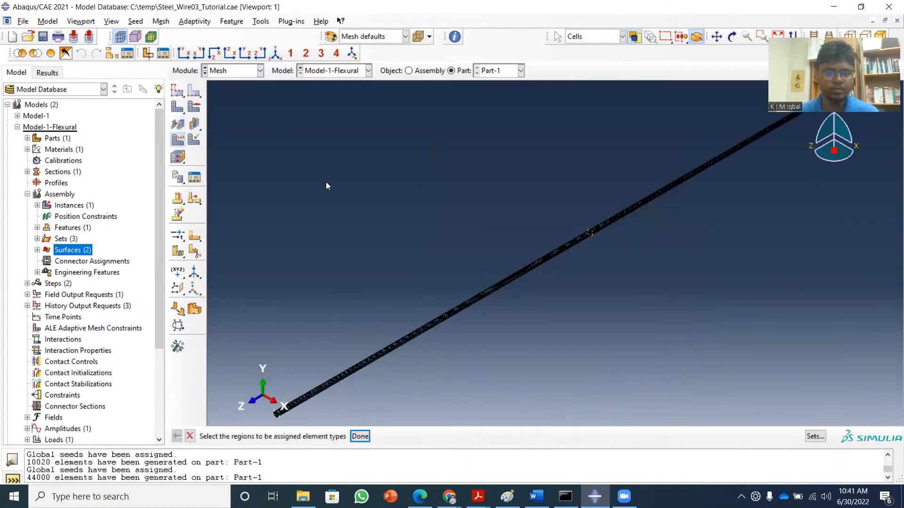
pyautogui.moveTo(223, 83); pyautogui.dragTo(891, 420)
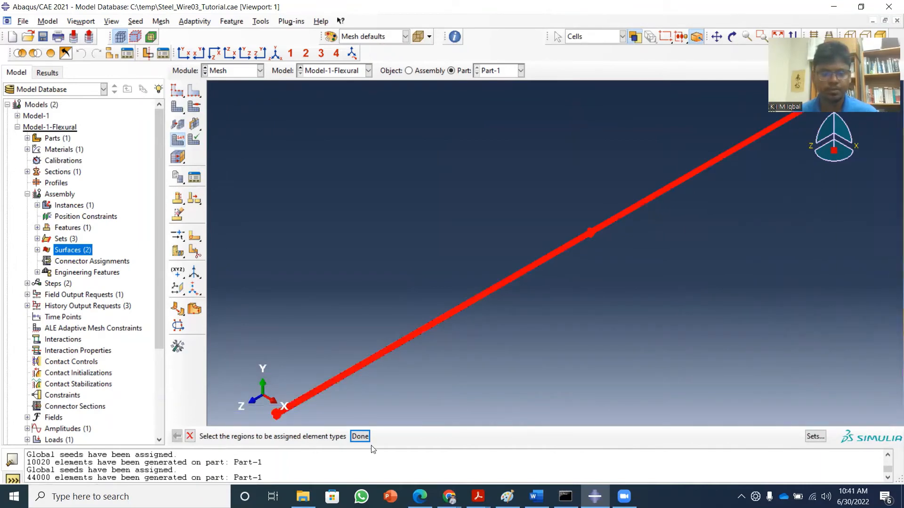
pyautogui.click(361, 436)
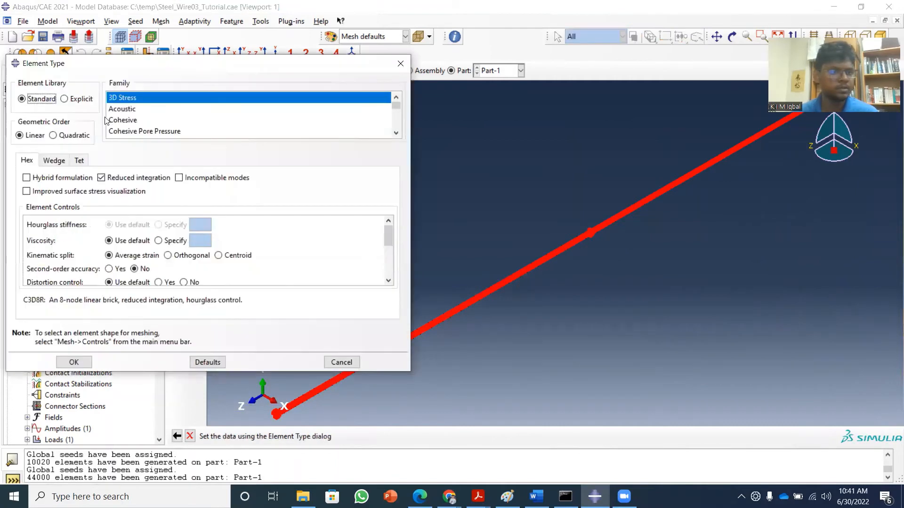
pyautogui.click(74, 362)
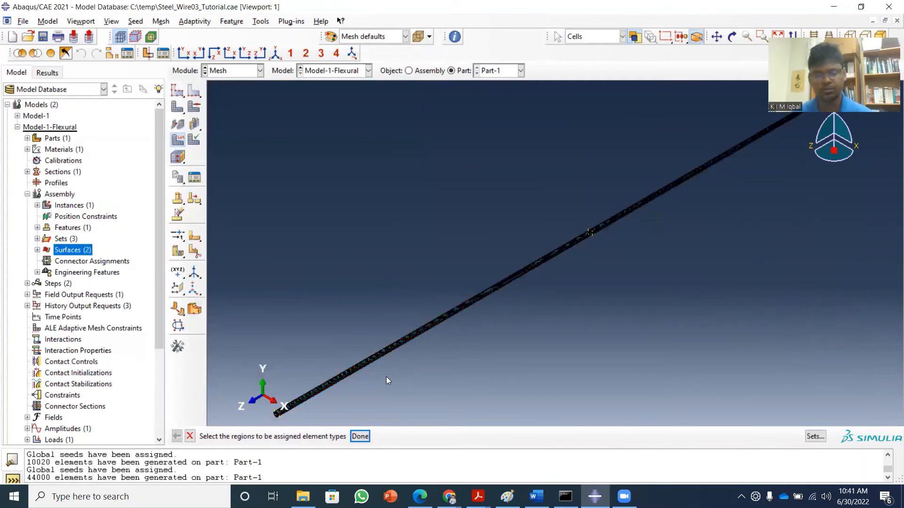
pyautogui.click(360, 437)
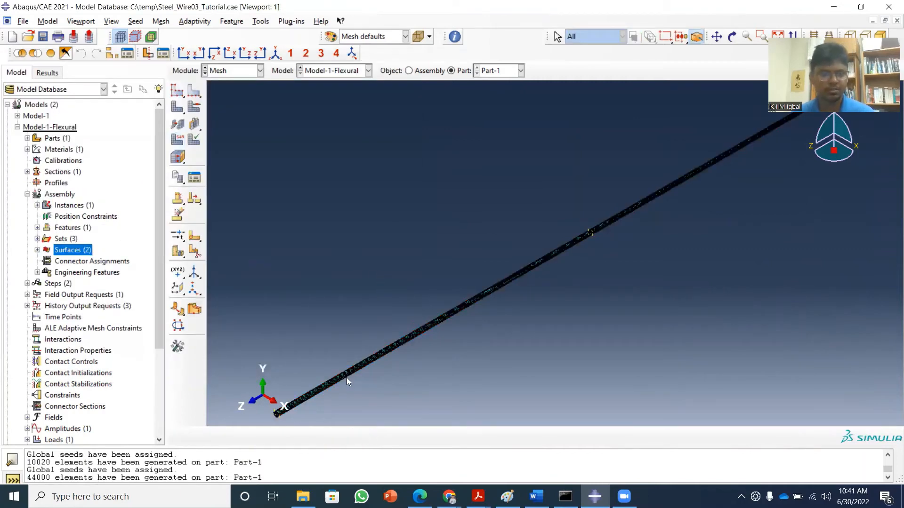
# In the Job module, create a job named Job-2_Flexural_Tutorial from Model-1-Flexural.
pyautogui.click(260, 72)
pyautogui.click(246, 172)
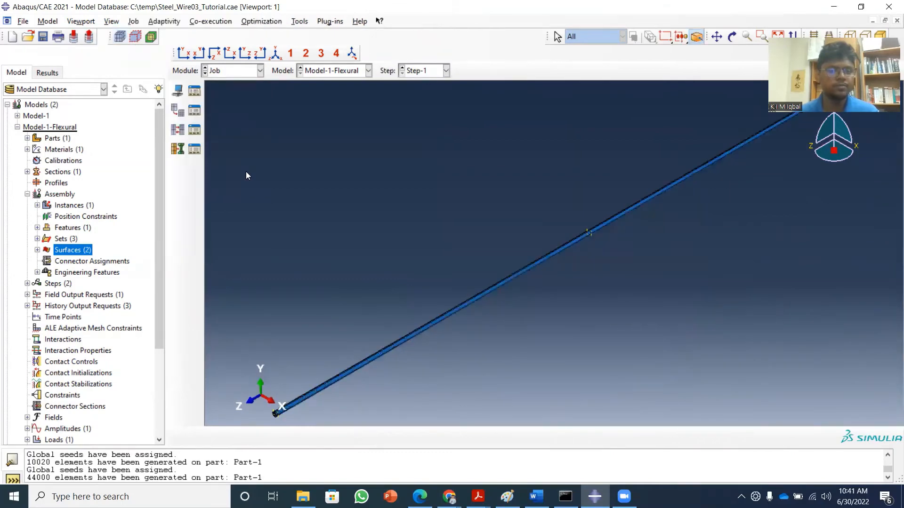
pyautogui.click(178, 91)
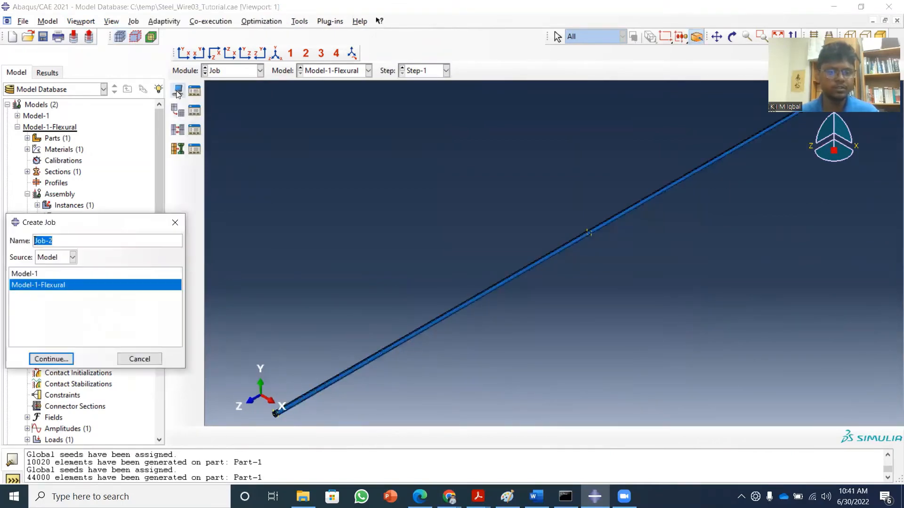
pyautogui.click(74, 242)
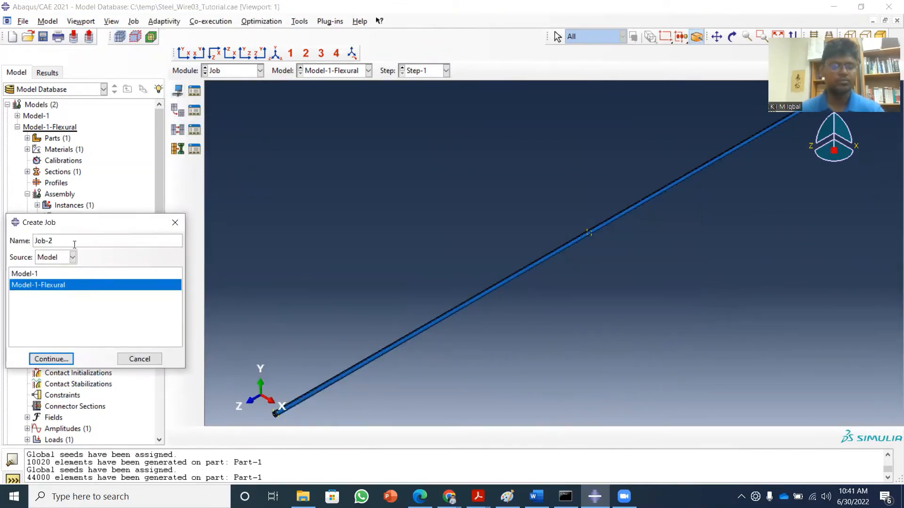
pyautogui.write('_Fle')
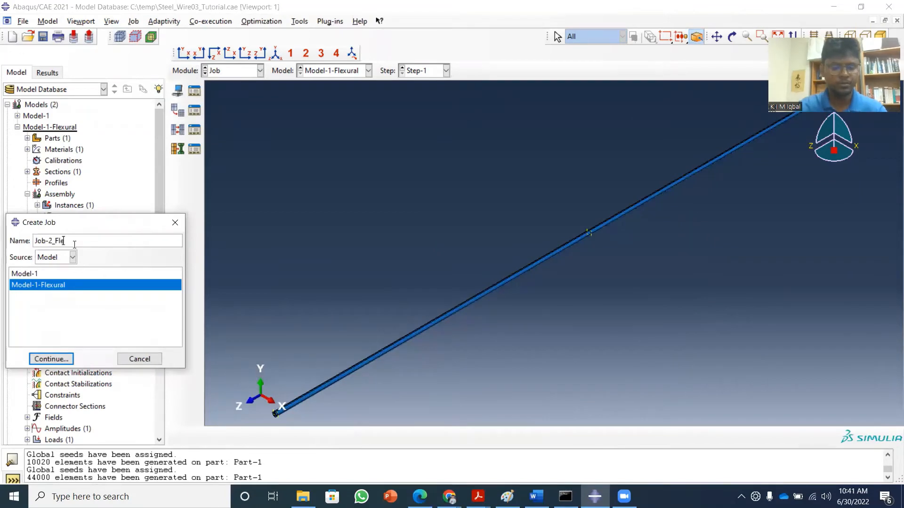
pyautogui.write('xural_Tutorial')
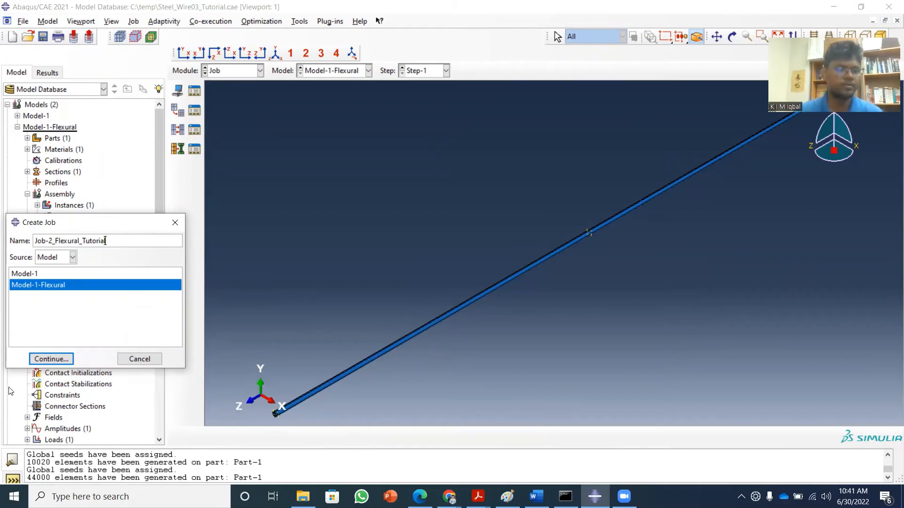
pyautogui.click(51, 360)
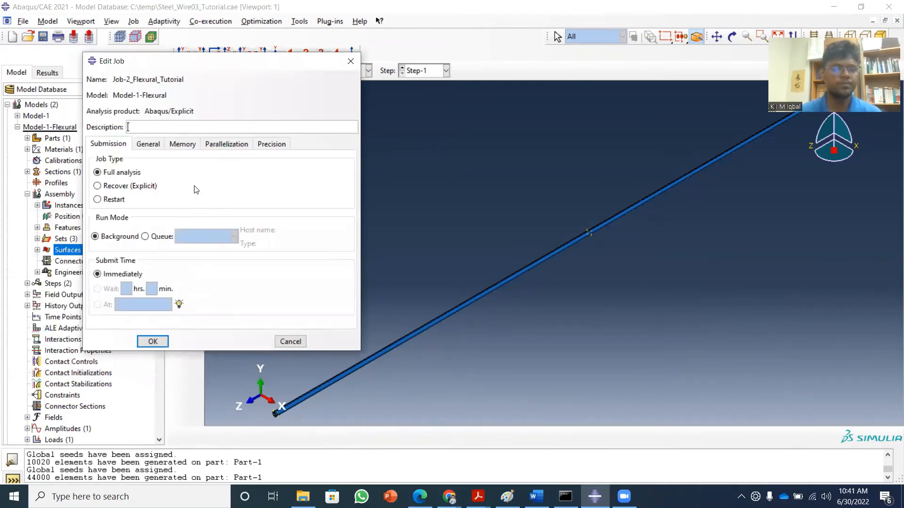
# Enable multiple processors for the new job, using 7 processors, and accept the job settings.
pyautogui.click(231, 147)
pyautogui.click(149, 160)
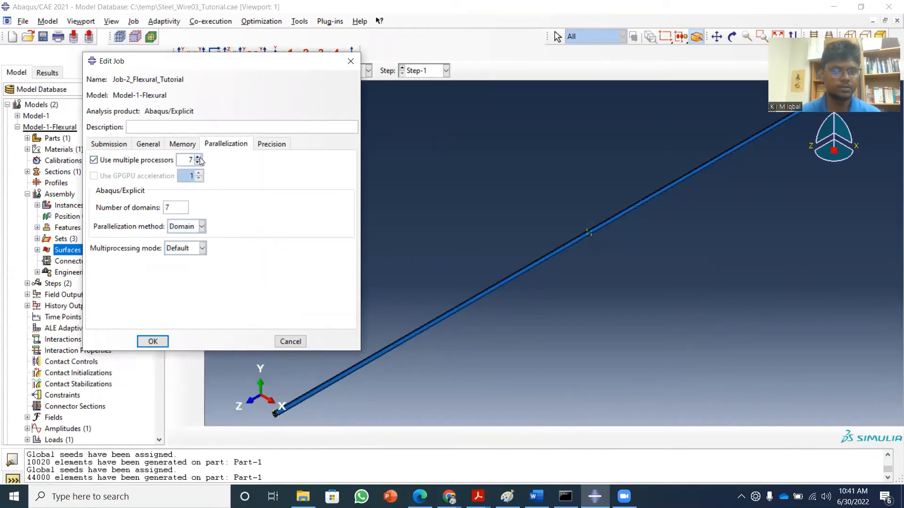
pyautogui.click(155, 341)
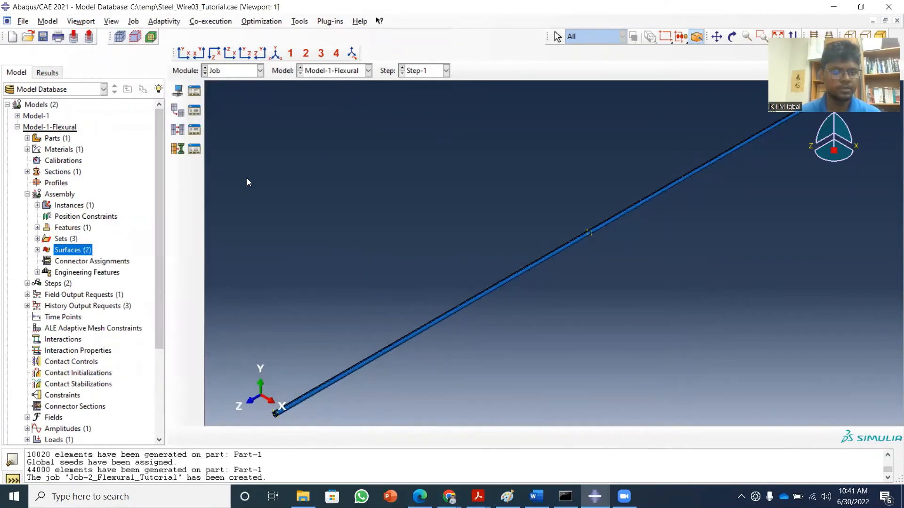
# Submit Job-2_Flexural_Tutorial for analysis and open its monitor to follow the run.
pyautogui.click(190, 94)
pyautogui.click(391, 165)
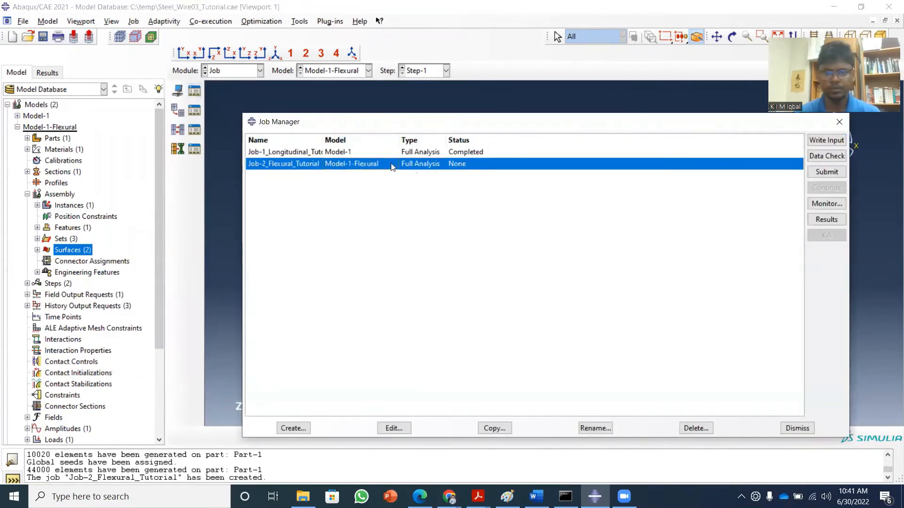
pyautogui.click(836, 173)
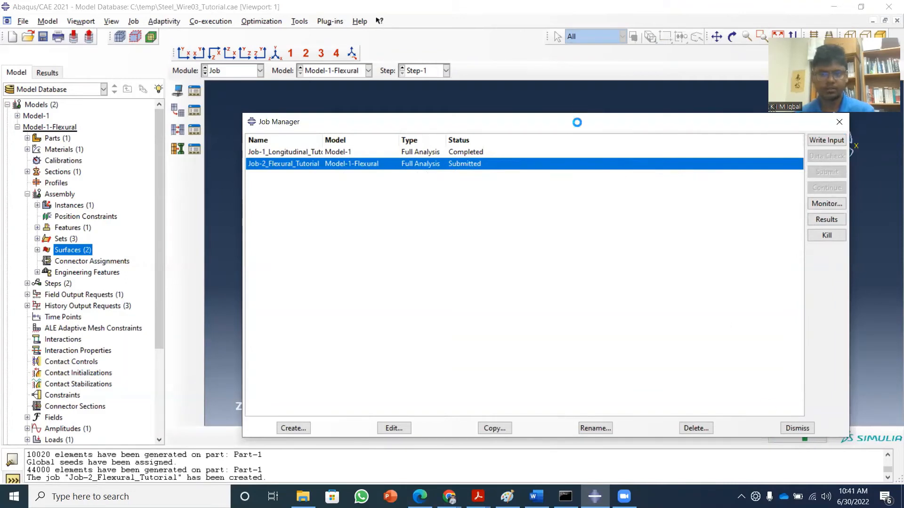
pyautogui.moveTo(576, 122); pyautogui.dragTo(527, 77)
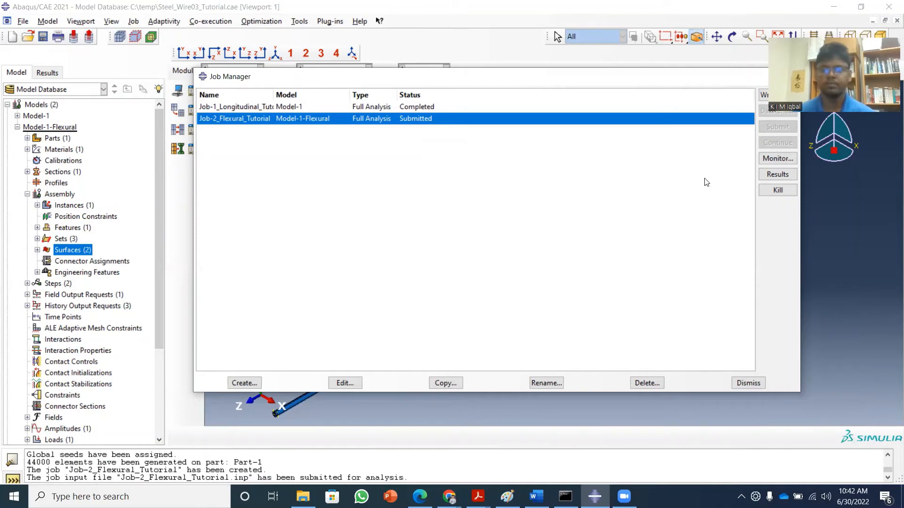
pyautogui.click(761, 160)
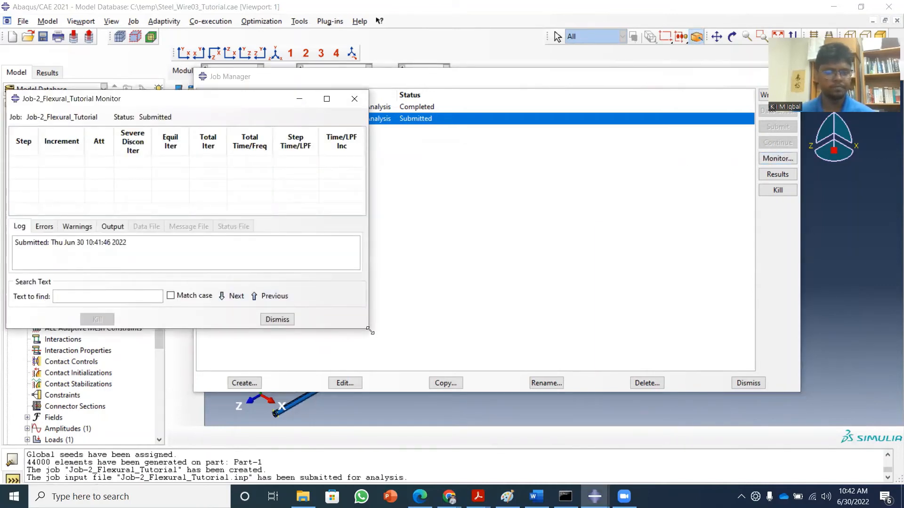
pyautogui.moveTo(371, 331); pyautogui.dragTo(385, 359)
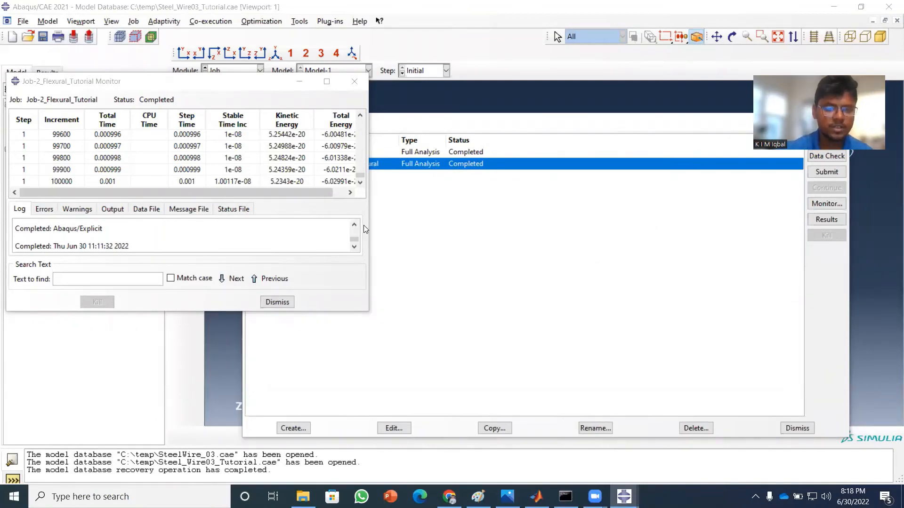
# Close the job monitor, open the results of Job-2_Flexural_Tutorial, and plot the contours on the deformed shape.
pyautogui.click(277, 302)
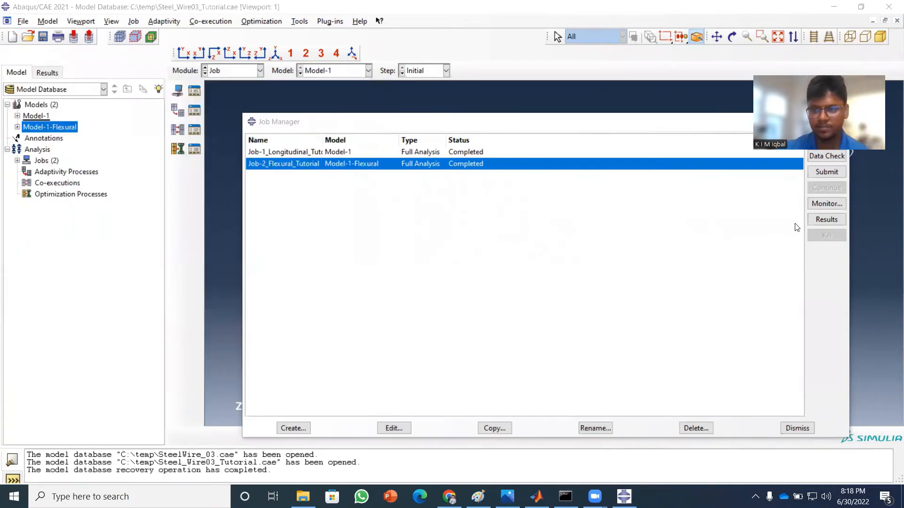
pyautogui.click(824, 220)
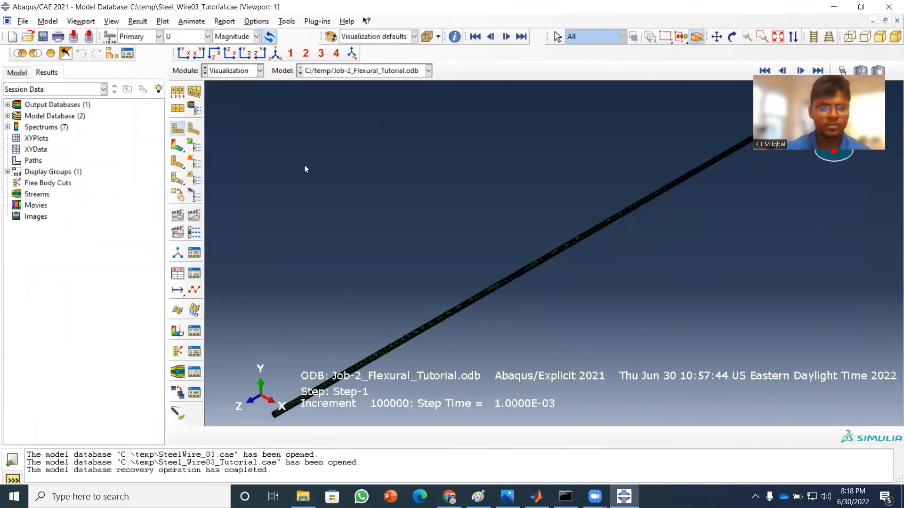
pyautogui.click(176, 146)
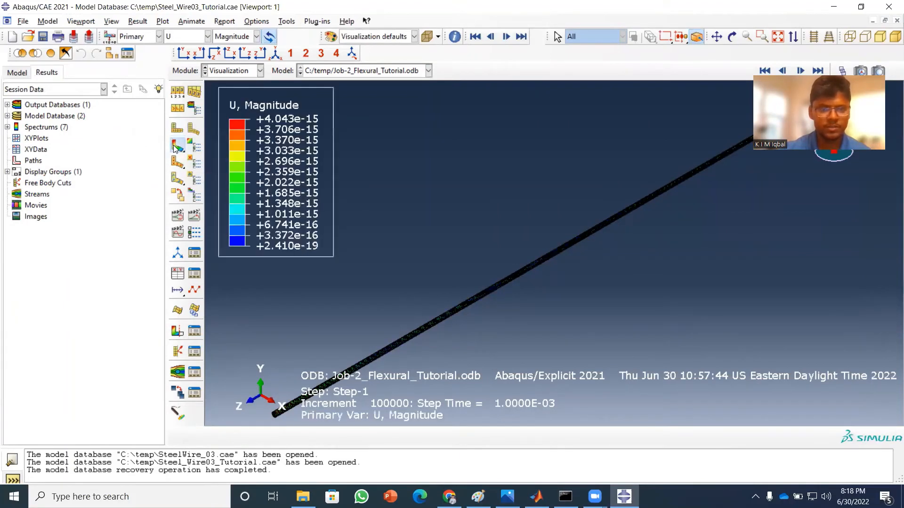
# Show only feature edges in the contour plot and apply a uniform deformation scale factor of 1E12.
pyautogui.click(179, 92)
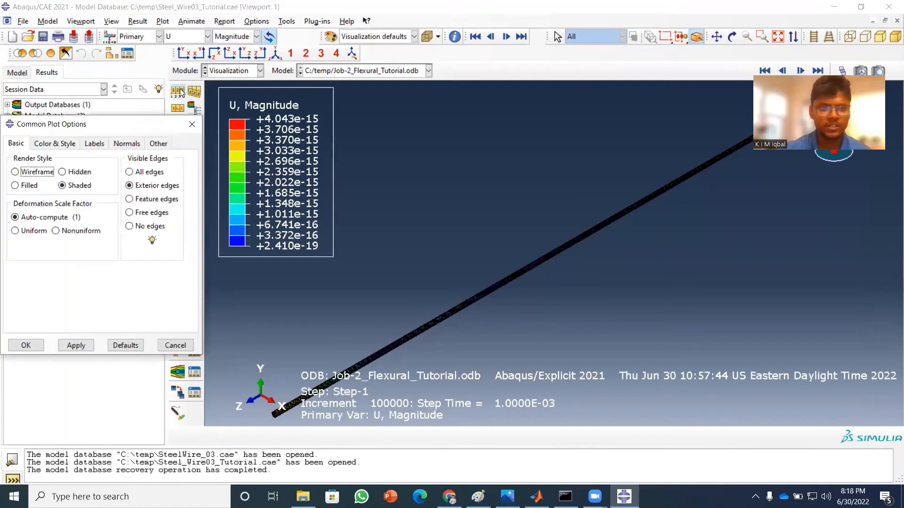
pyautogui.click(130, 199)
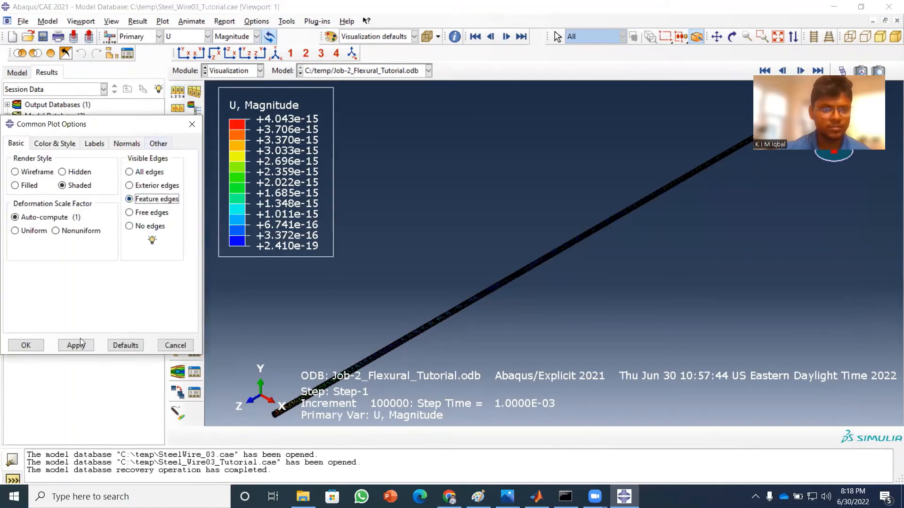
pyautogui.click(35, 231)
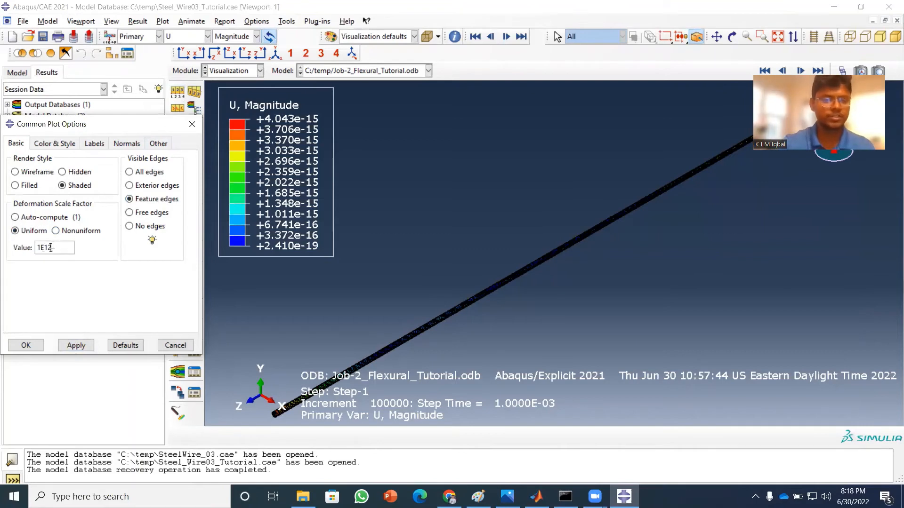
pyautogui.click(76, 345)
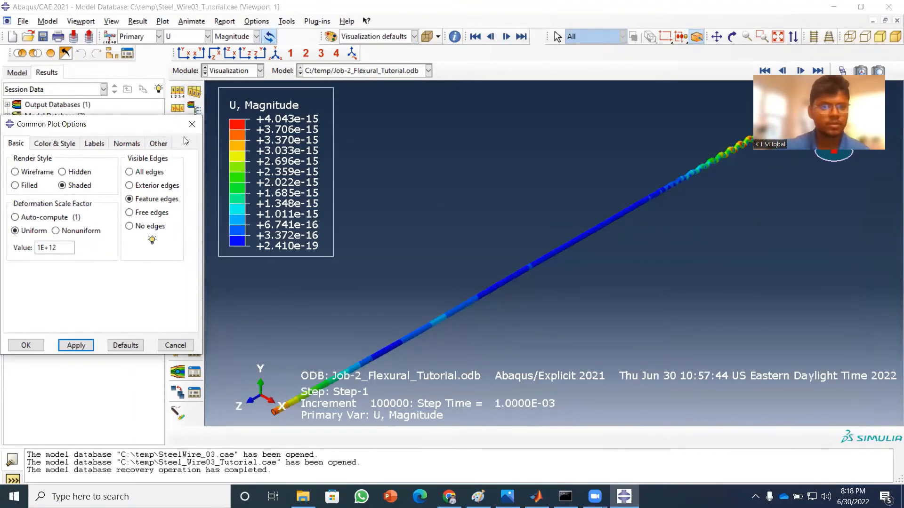
# Change the contour plot's color spectrum to Reversed rainbow and accept the contour options.
pyautogui.click(192, 124)
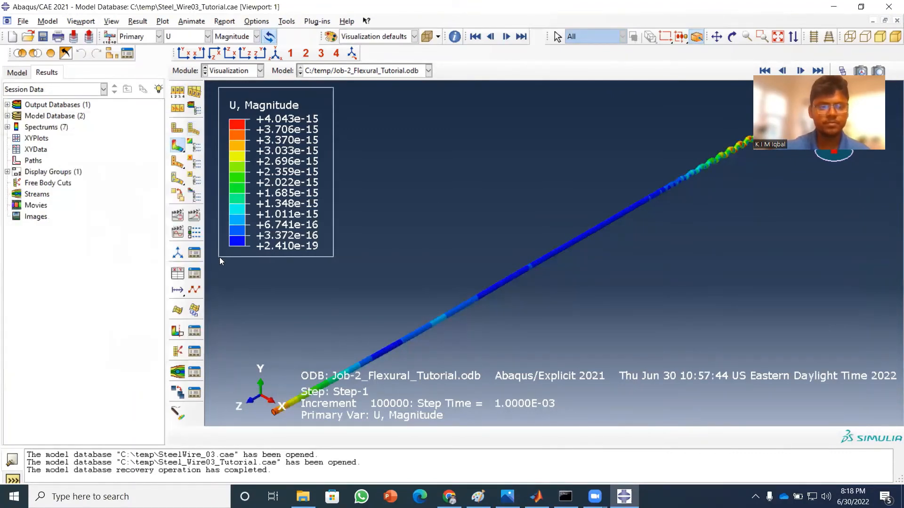
pyautogui.click(193, 149)
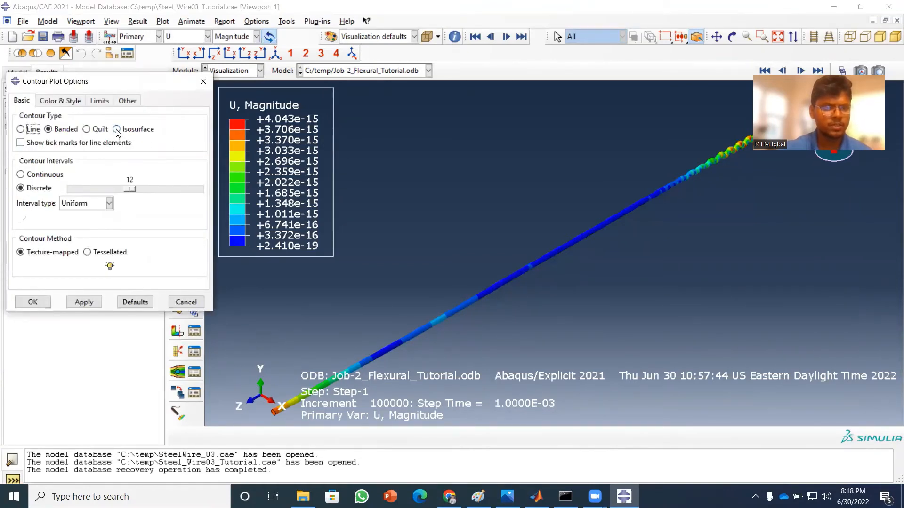
pyautogui.click(66, 101)
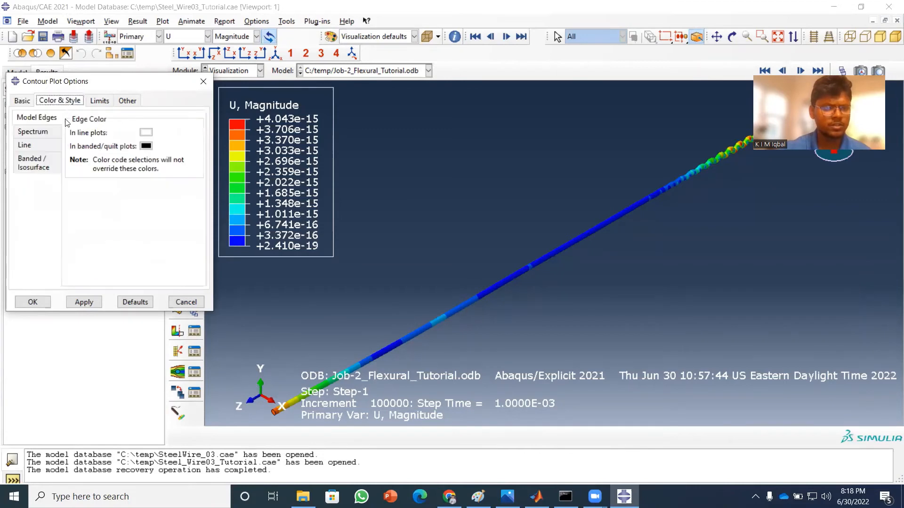
pyautogui.click(47, 133)
pyautogui.click(158, 135)
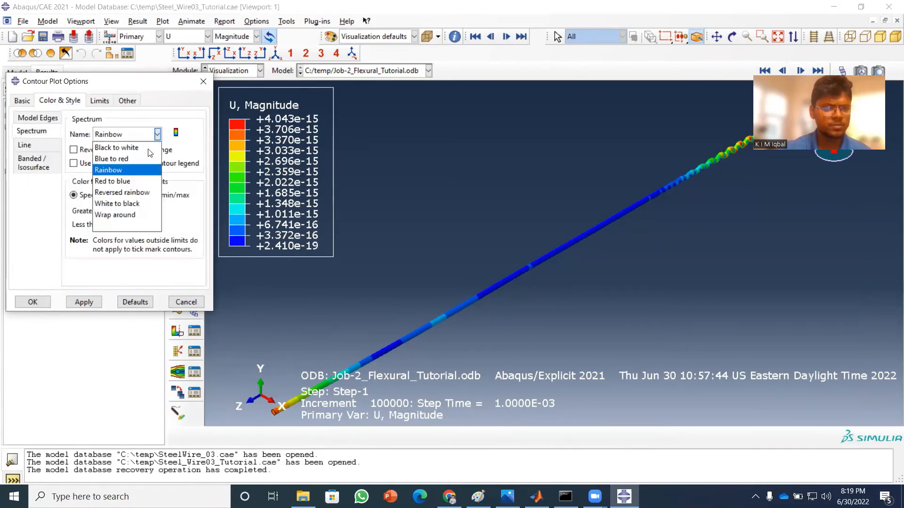
pyautogui.click(137, 193)
pyautogui.click(83, 302)
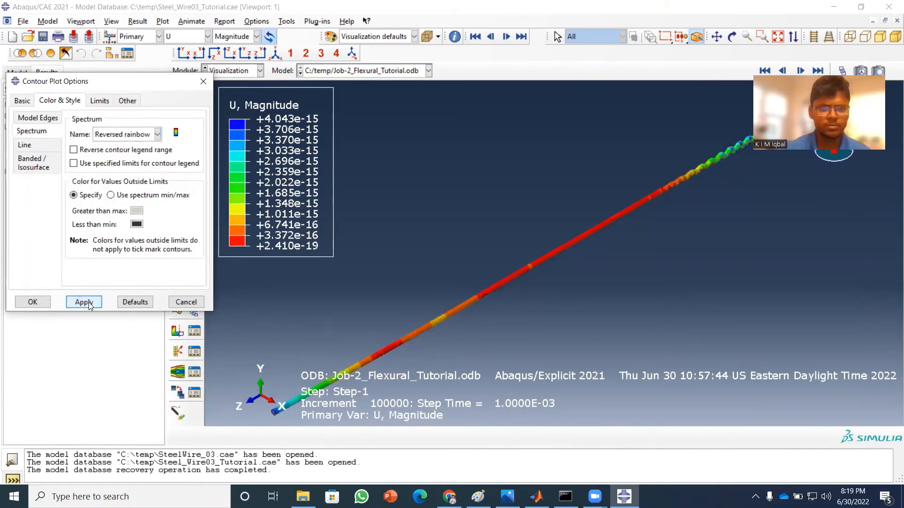
pyautogui.click(31, 302)
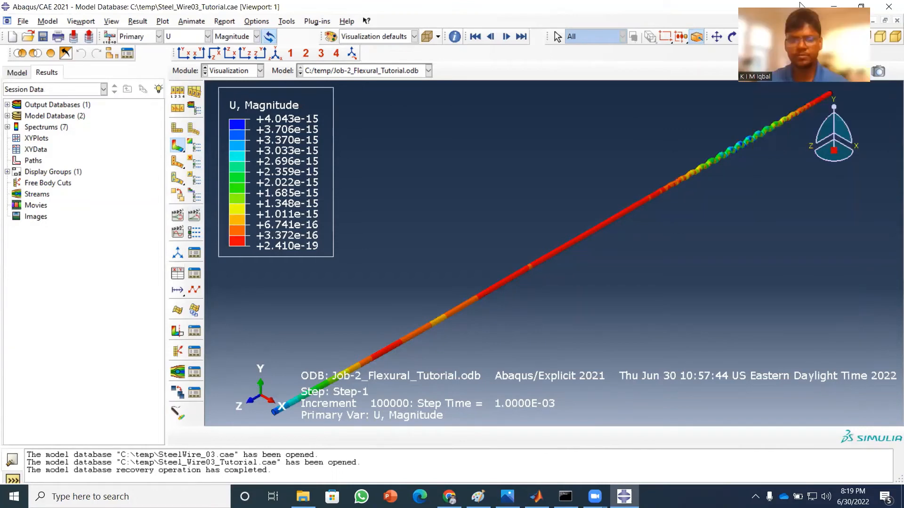
# Play the time-history animation of the displacement contours along the wire and pause it partway through.
pyautogui.click(193, 216)
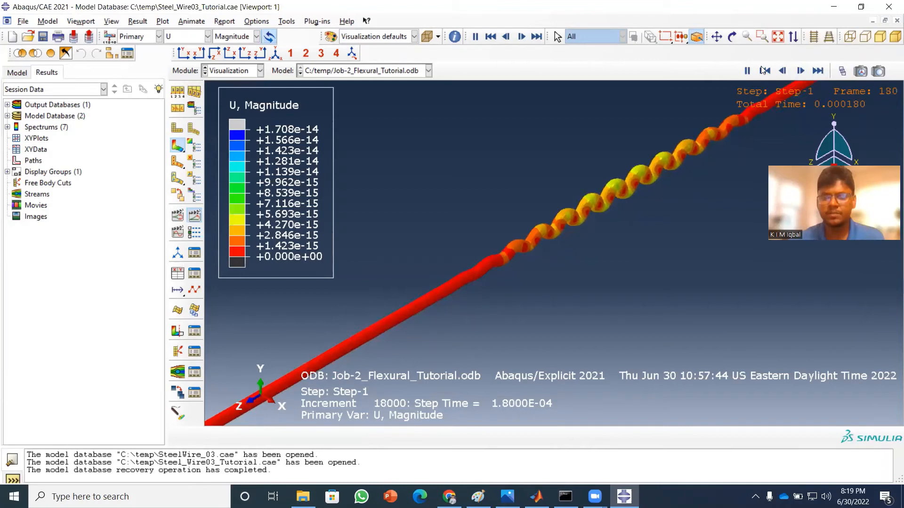
pyautogui.click(747, 71)
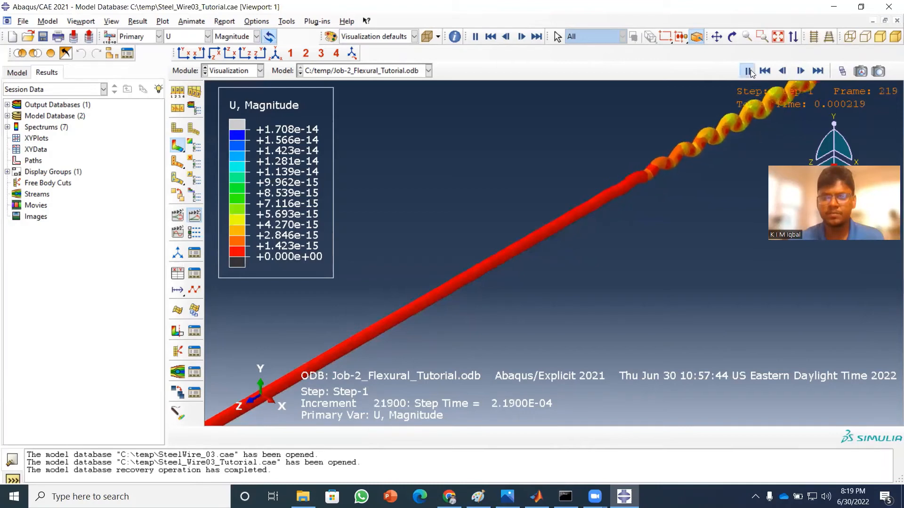
# Show the exterior edges on the contour plot and resume the animation with the whole wire fitted in the viewport.
pyautogui.click(177, 93)
pyautogui.click(129, 185)
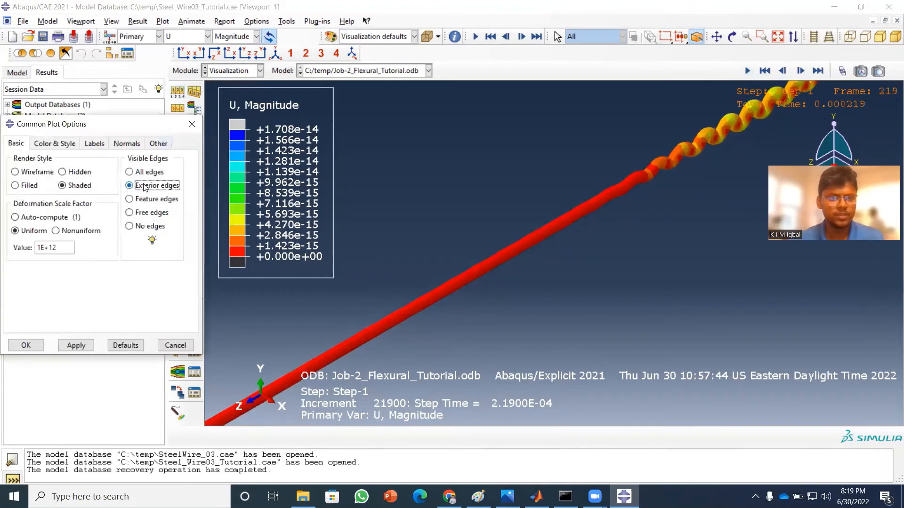
pyautogui.click(86, 347)
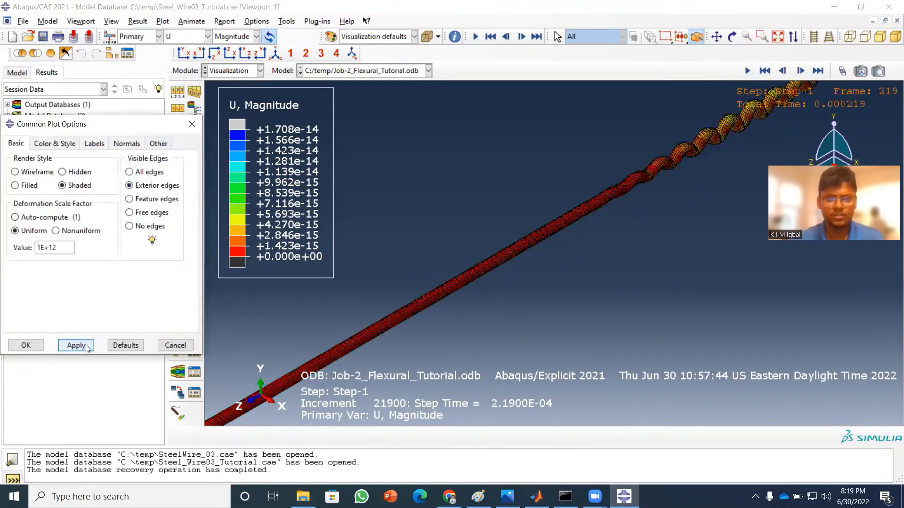
pyautogui.click(26, 345)
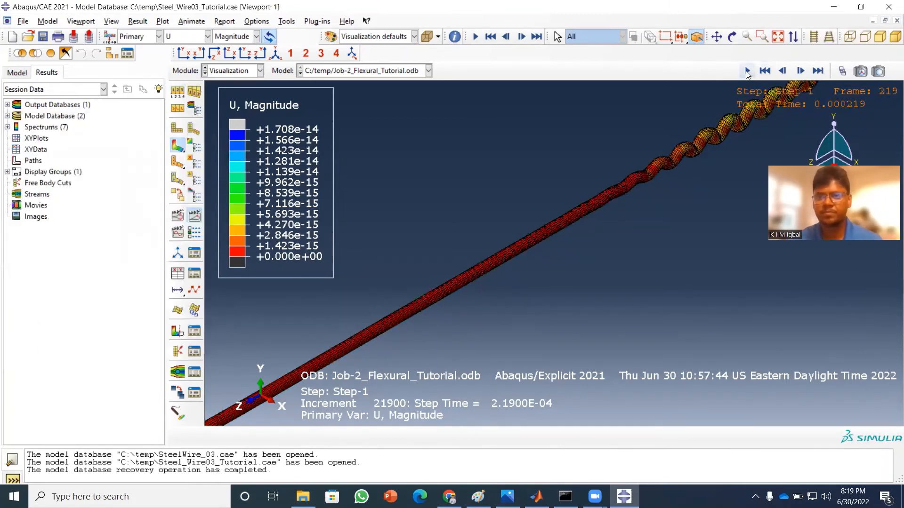
pyautogui.click(747, 72)
pyautogui.click(778, 38)
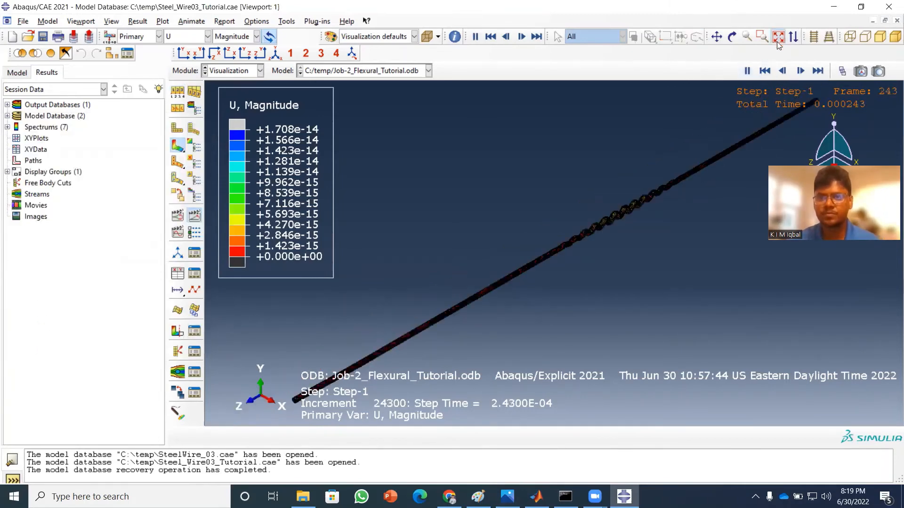
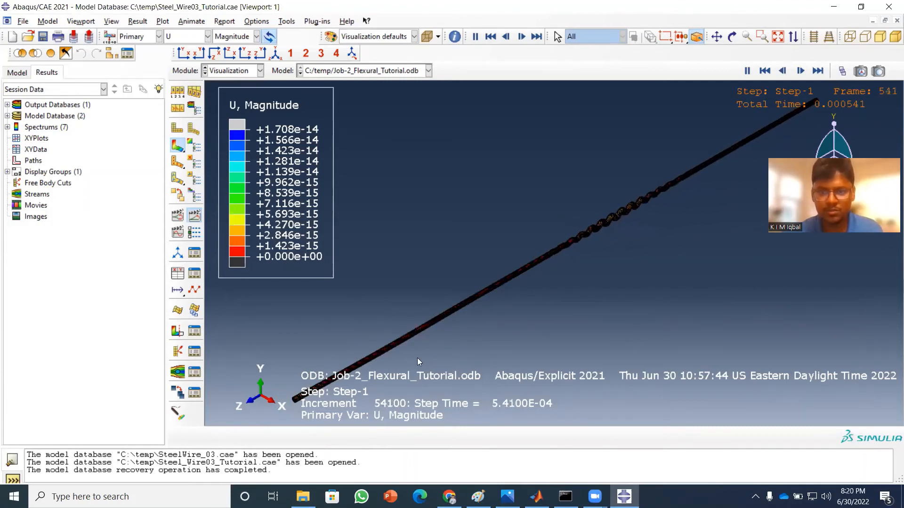
# Fit the whole wire in view, create three additional viewports, and tile all four viewports horizontally.
pyautogui.scroll(3, 593, 254)
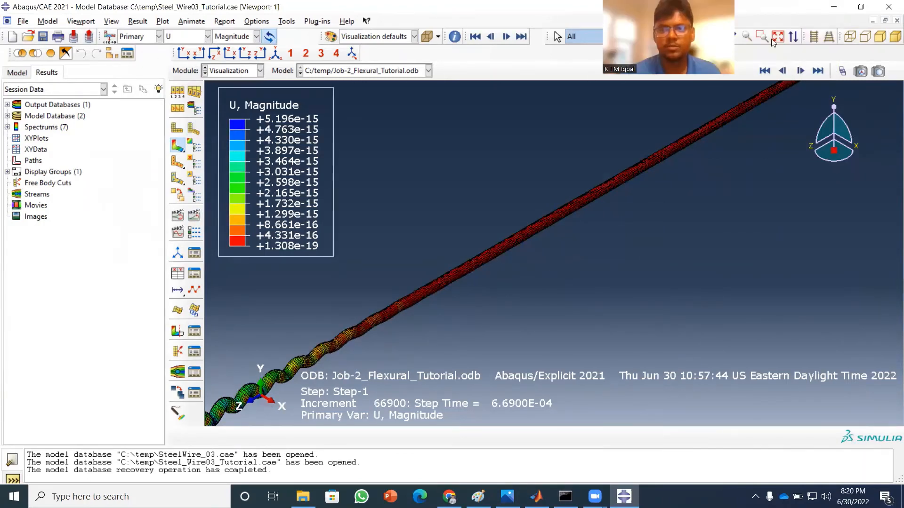
pyautogui.click(777, 37)
pyautogui.click(81, 21)
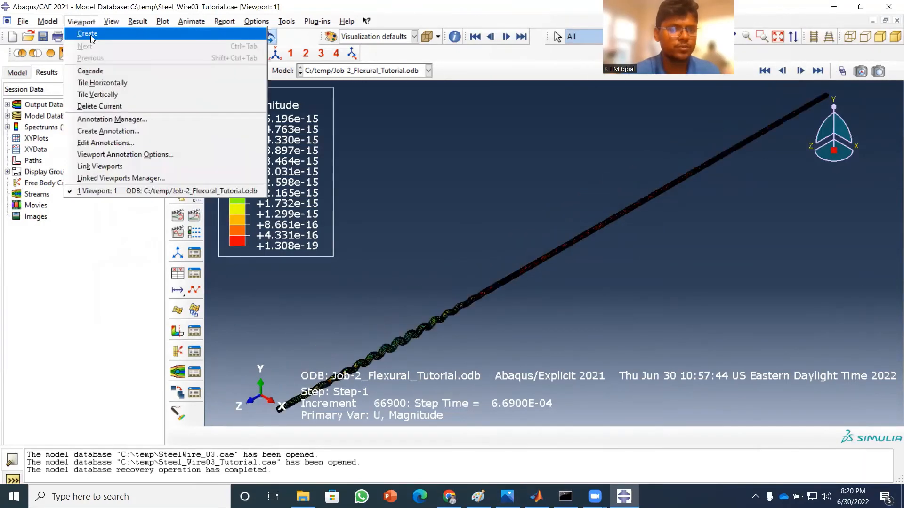
pyautogui.click(90, 34)
pyautogui.click(81, 21)
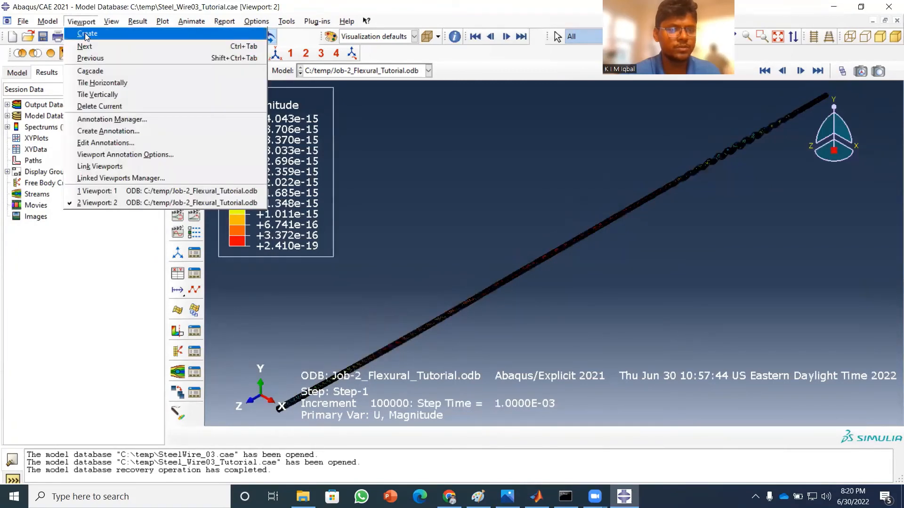
pyautogui.click(86, 34)
pyautogui.click(81, 21)
pyautogui.click(87, 34)
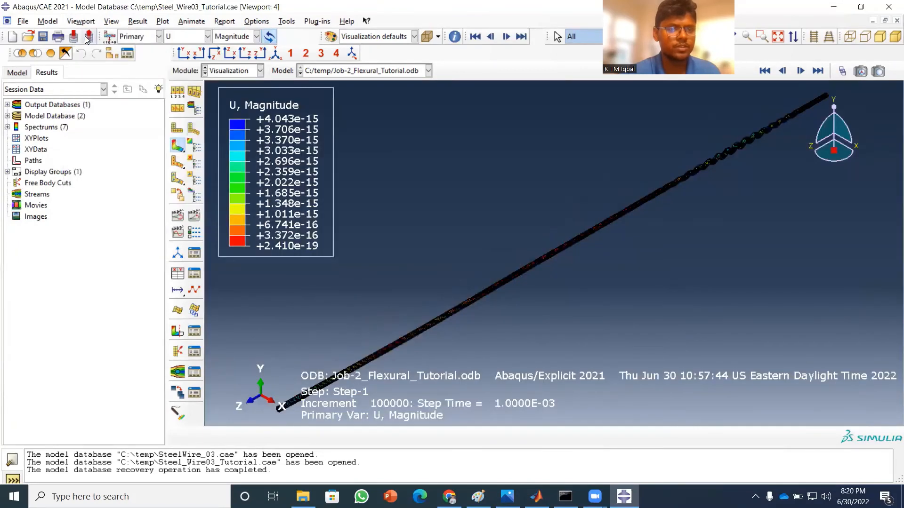
pyautogui.click(80, 21)
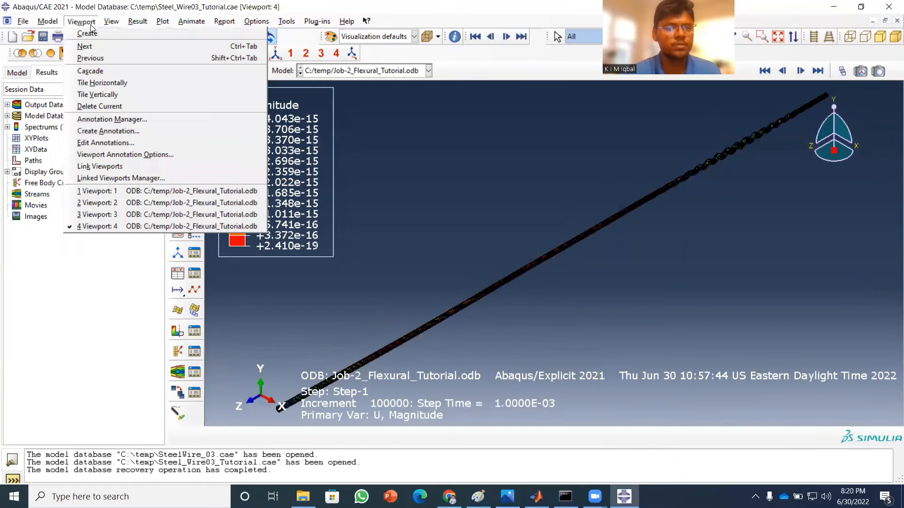
pyautogui.click(94, 82)
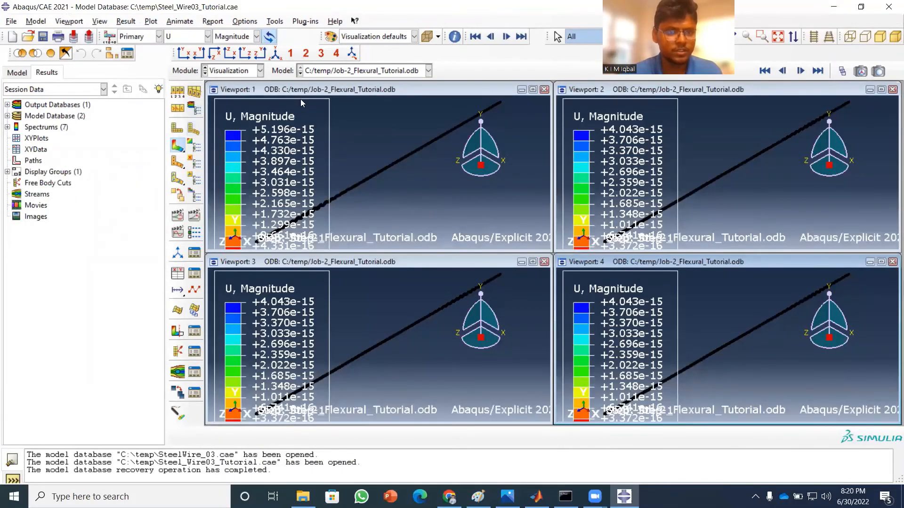
# Hide the compass, triad, legend, title block, state block, and text and arrows in Viewport 1.
pyautogui.click(314, 92)
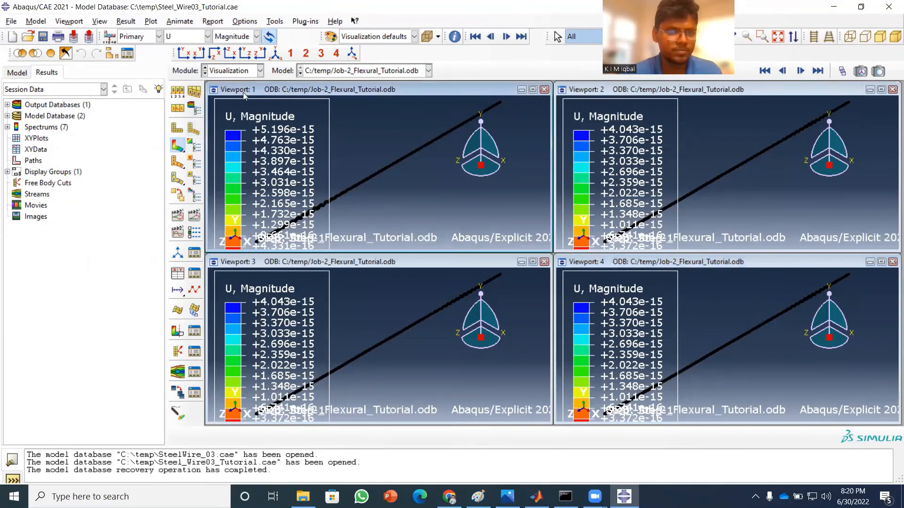
pyautogui.click(69, 22)
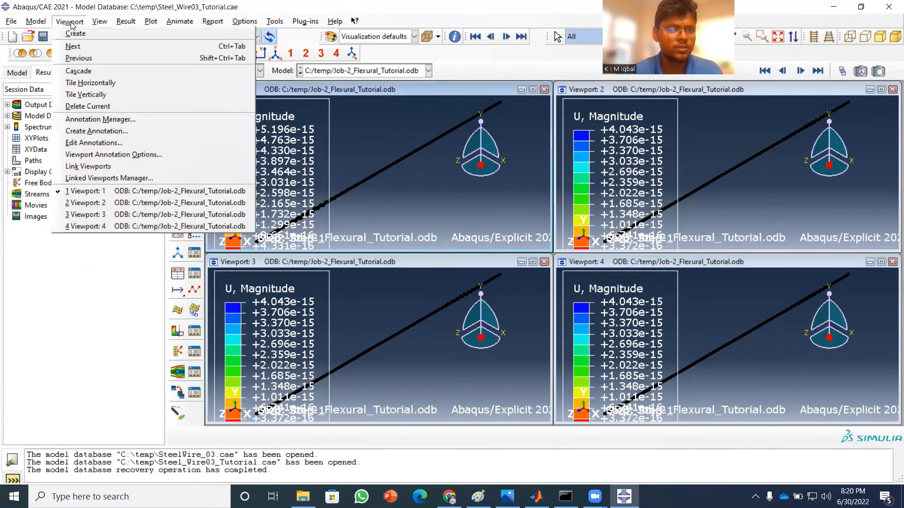
pyautogui.click(110, 157)
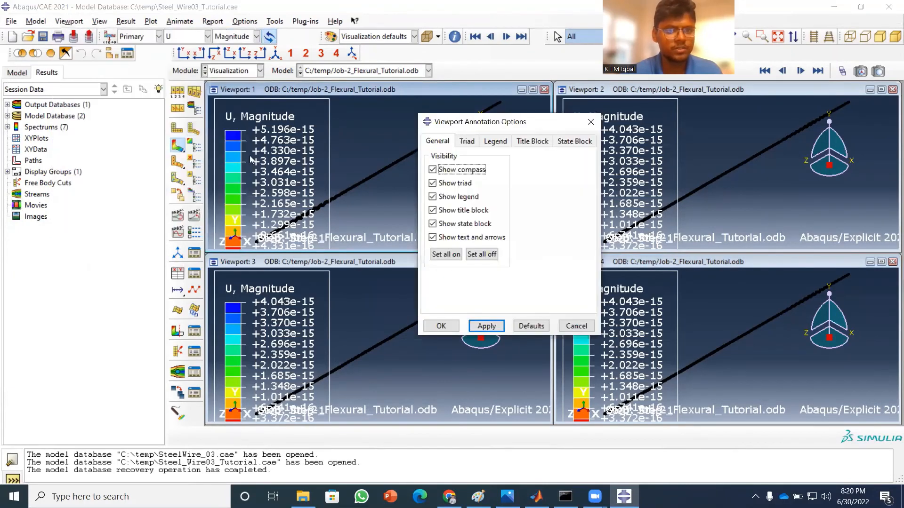
pyautogui.click(432, 183)
pyautogui.click(432, 197)
pyautogui.click(432, 210)
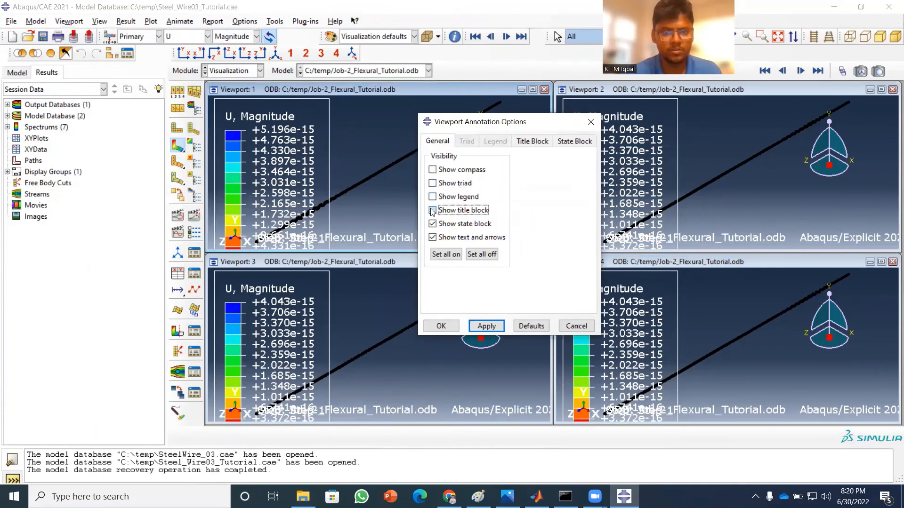
pyautogui.click(433, 224)
pyautogui.click(432, 237)
pyautogui.click(487, 326)
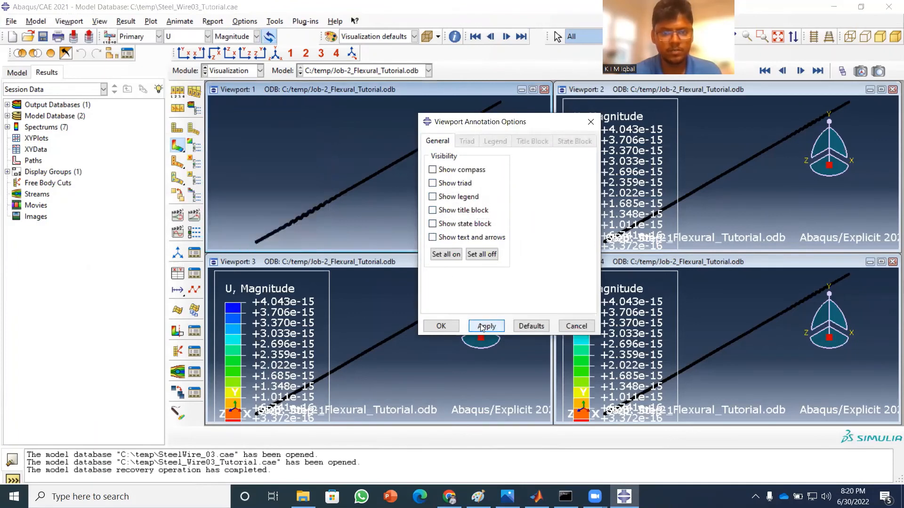
pyautogui.click(441, 326)
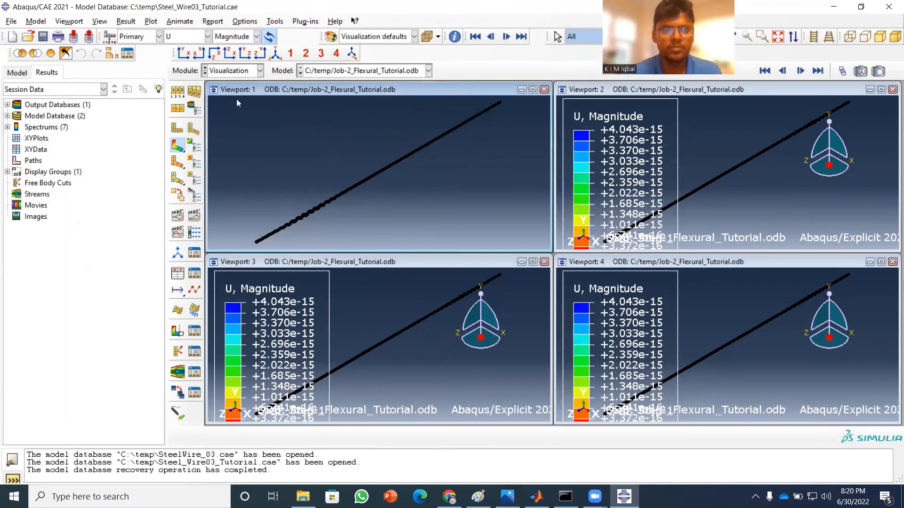
# Set the contour plot's color spectrum to Rainbow in Viewport 1.
pyautogui.click(193, 149)
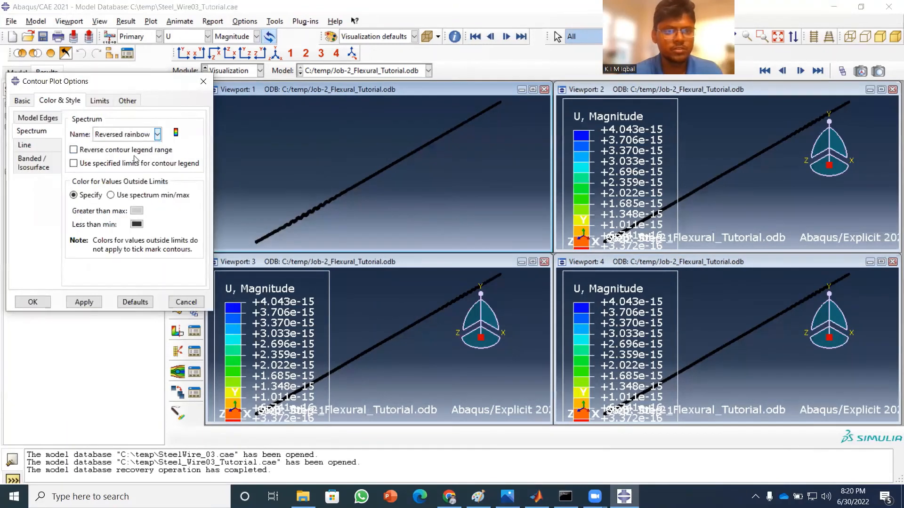
pyautogui.click(157, 134)
pyautogui.click(125, 172)
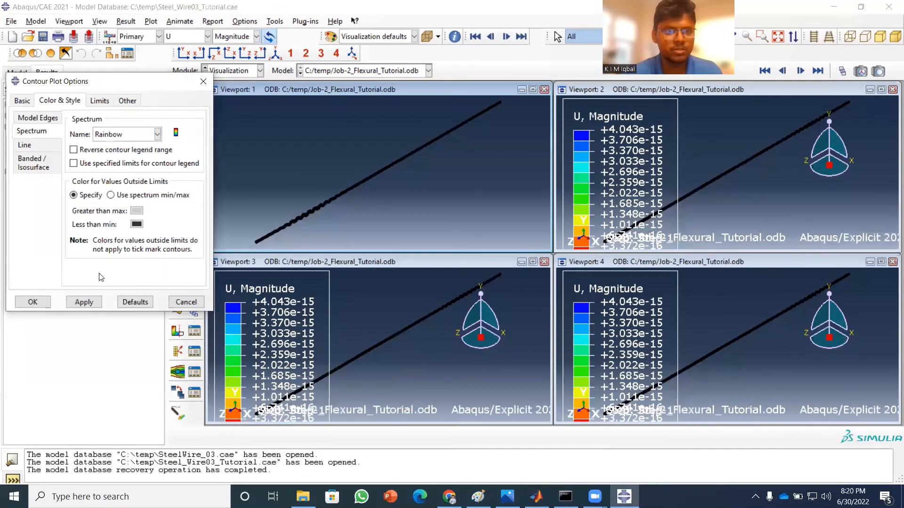
pyautogui.click(84, 302)
pyautogui.click(32, 302)
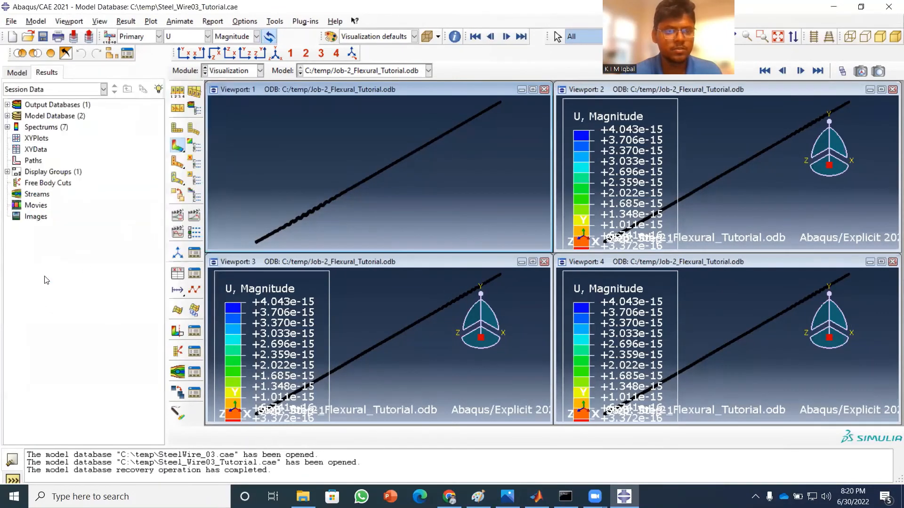
# Show only feature edges on the wire in Viewport 1.
pyautogui.click(183, 96)
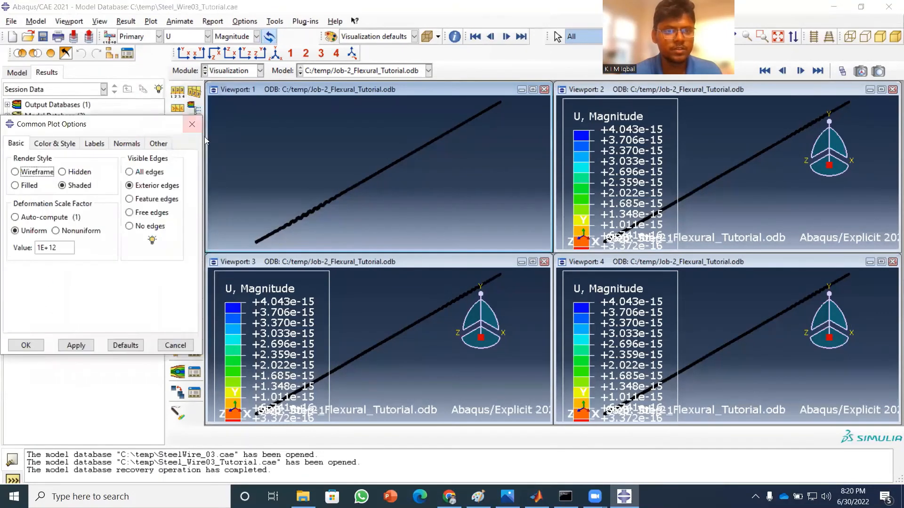
pyautogui.click(148, 202)
pyautogui.click(77, 345)
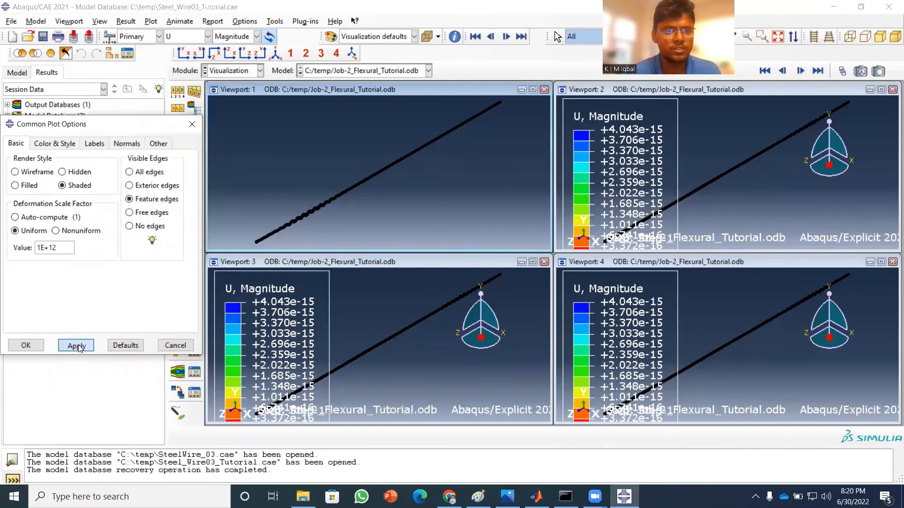
pyautogui.click(26, 345)
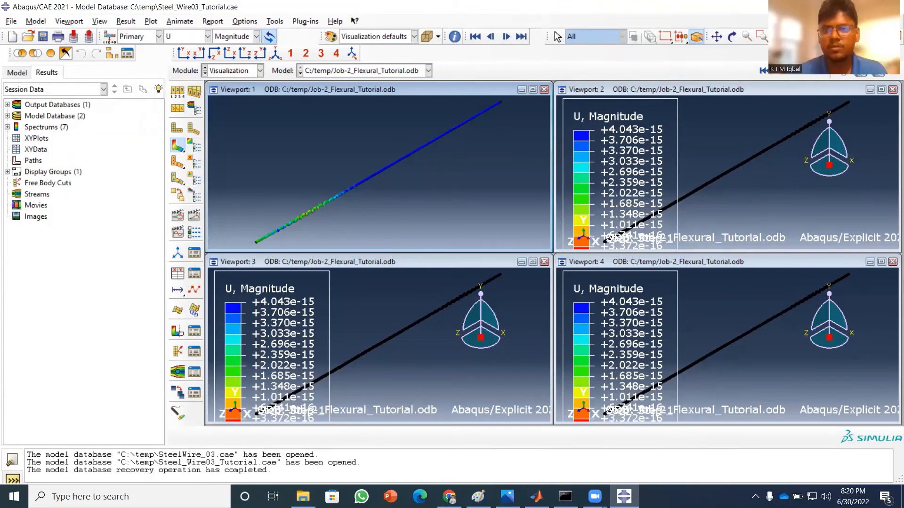
# Rotate the model in Viewport 1 until the wire runs at a shallow, nearly horizontal angle.
pyautogui.click(733, 38)
pyautogui.moveTo(391, 155); pyautogui.dragTo(383, 188)
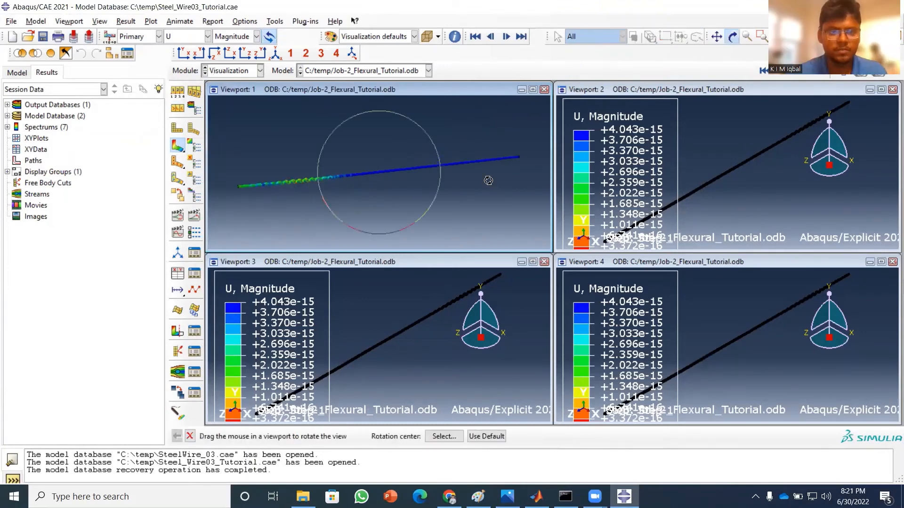
pyautogui.moveTo(463, 180); pyautogui.dragTo(356, 196)
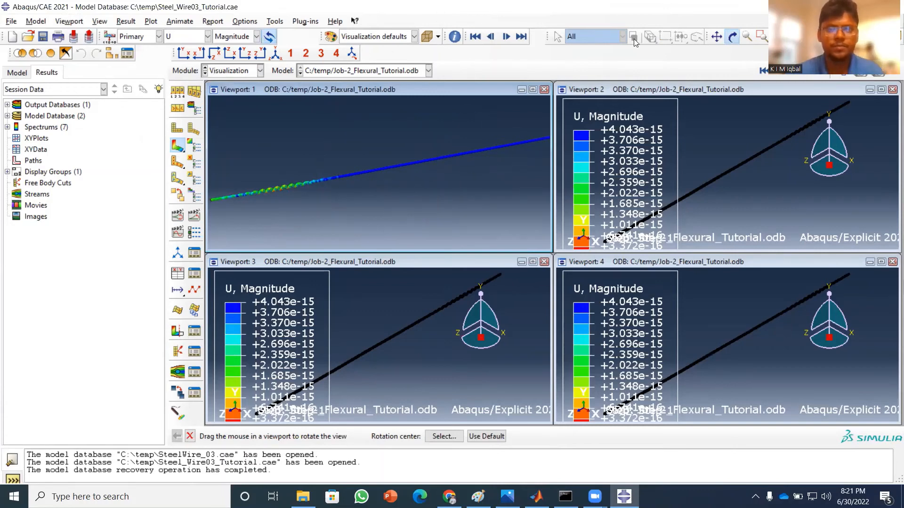
pyautogui.click(733, 38)
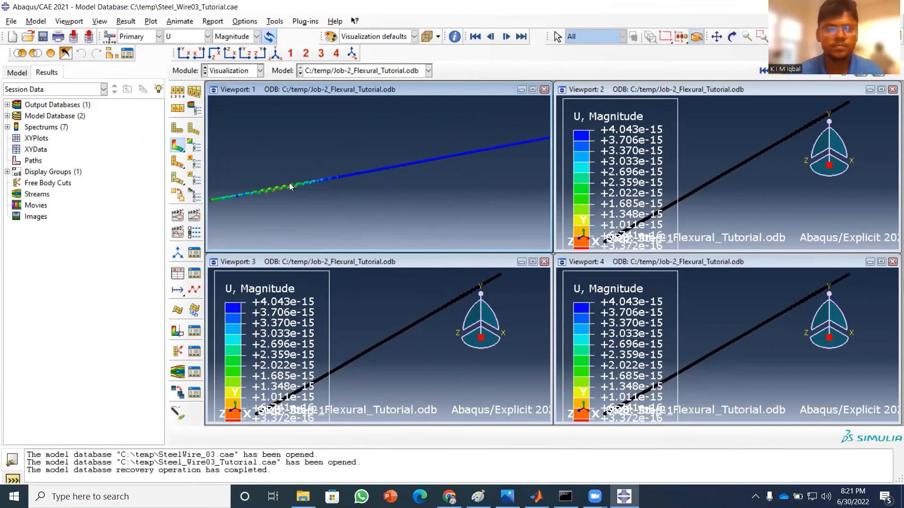
# Filter the history output by *A3* and plot the A3 spatial acceleration at Node 27 in SET-FRONT in Viewport 2.
pyautogui.click(314, 264)
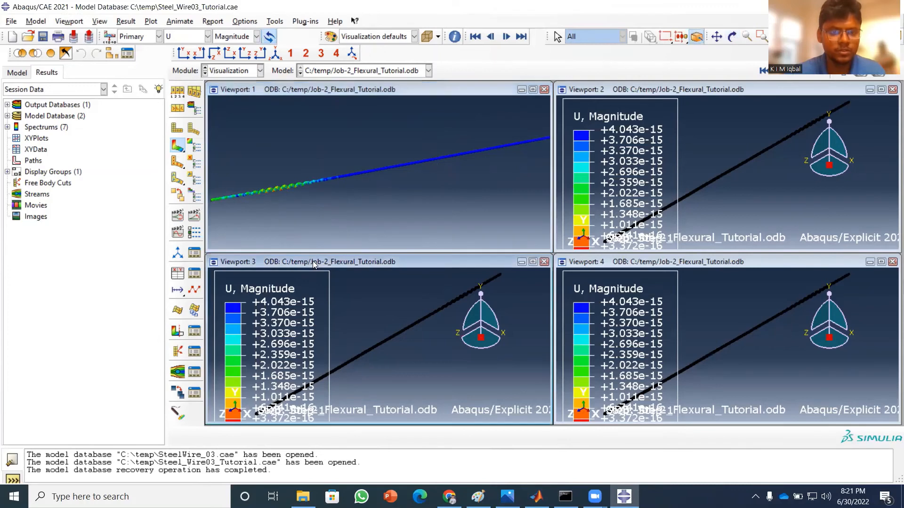
pyautogui.click(126, 22)
pyautogui.click(730, 90)
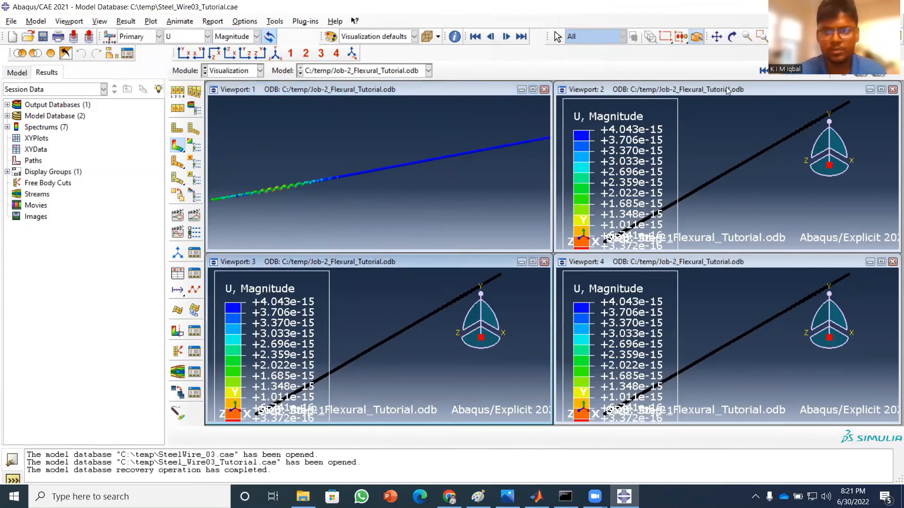
pyautogui.click(727, 90)
pyautogui.click(126, 21)
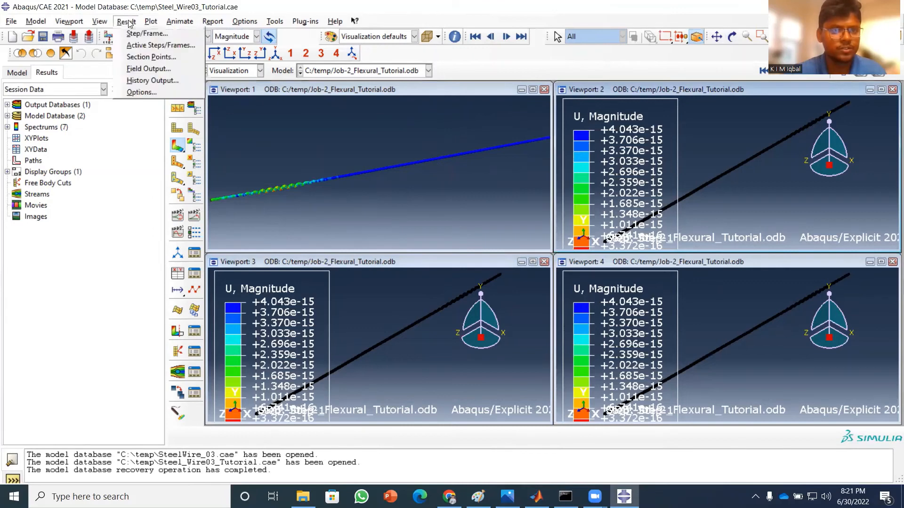
pyautogui.click(138, 76)
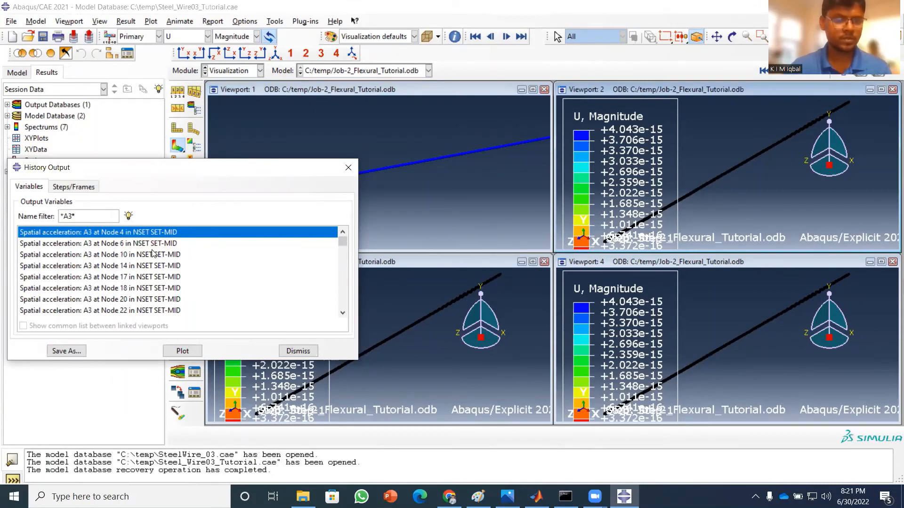
pyautogui.scroll(-3, 152, 253)
pyautogui.click(169, 248)
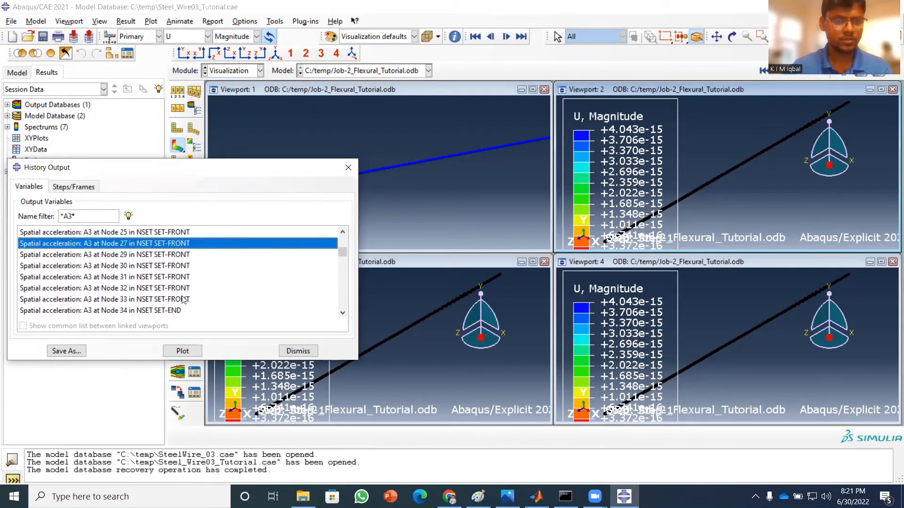
pyautogui.click(182, 351)
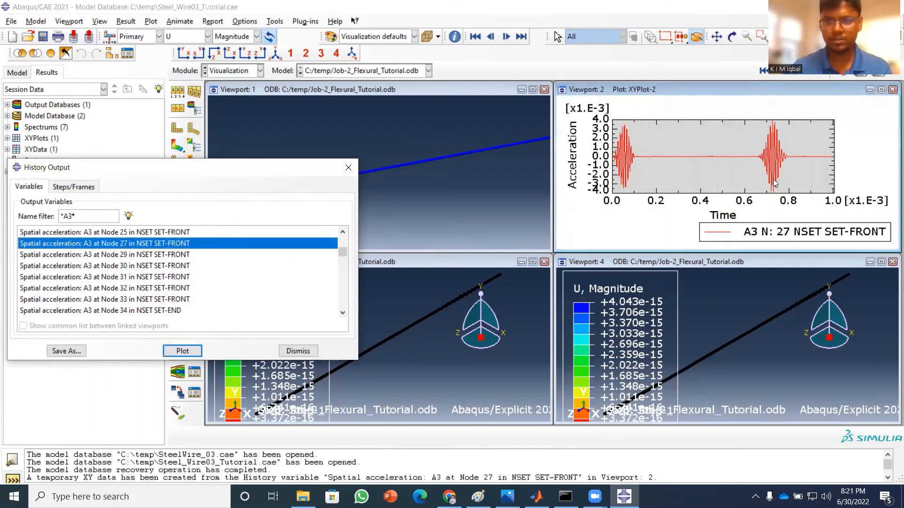
# Plot the A3 spatial acceleration history at Node 4 in SET-MID in Viewport 3.
pyautogui.click(477, 261)
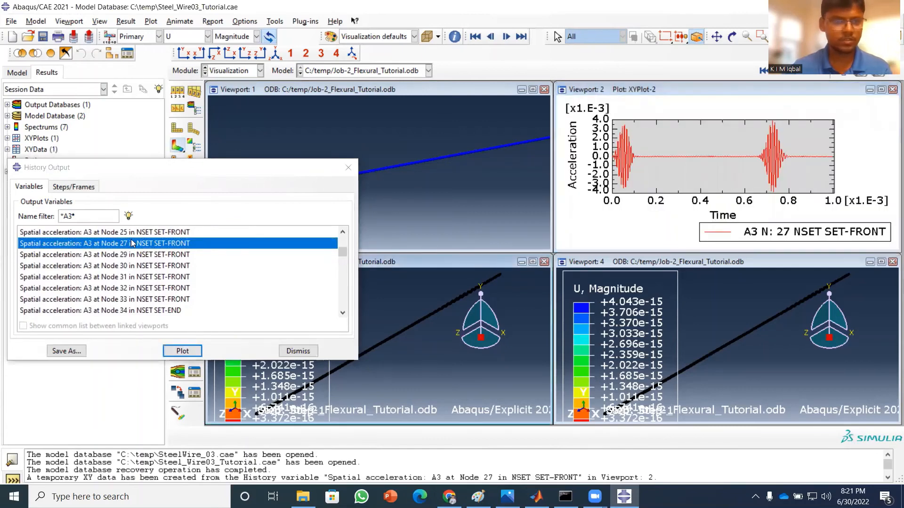
pyautogui.scroll(5, 176, 265)
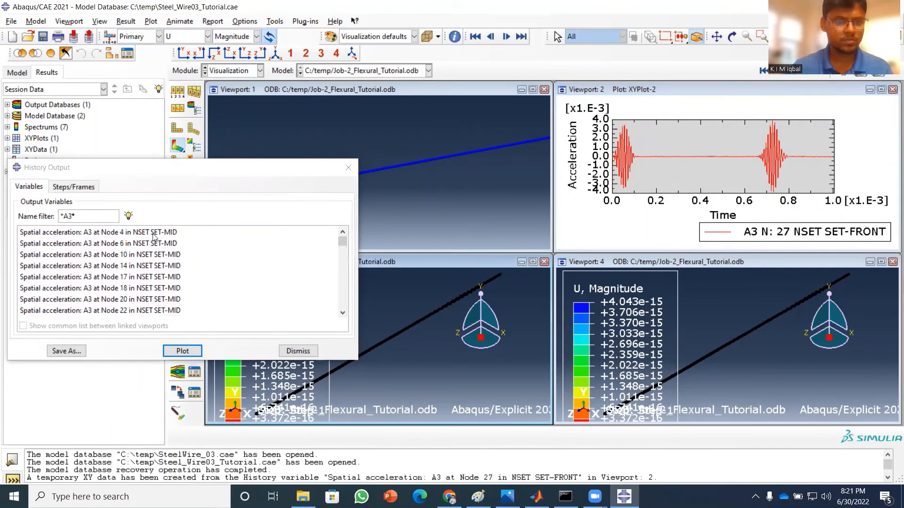
pyautogui.click(153, 233)
pyautogui.click(183, 352)
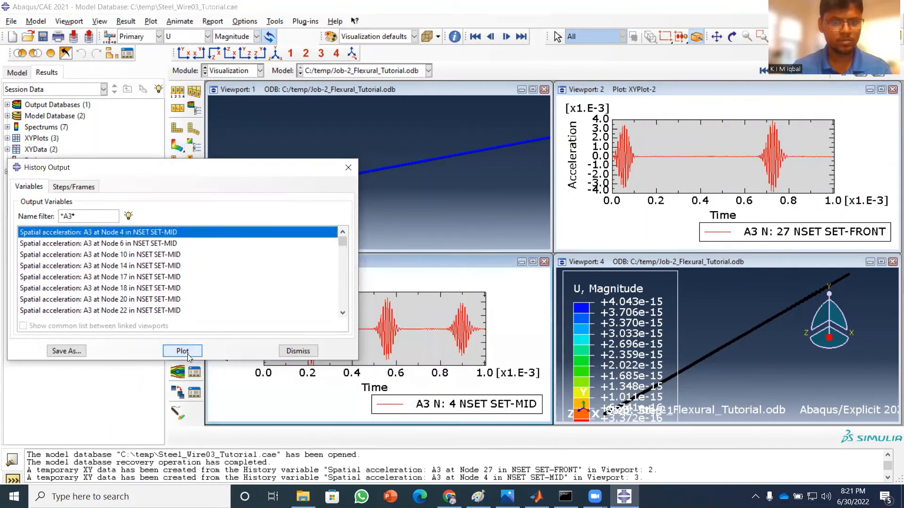
# Plot the A3 spatial acceleration history at Node 39 in SET-END in Viewport 4 and close the history output selection.
pyautogui.click(676, 262)
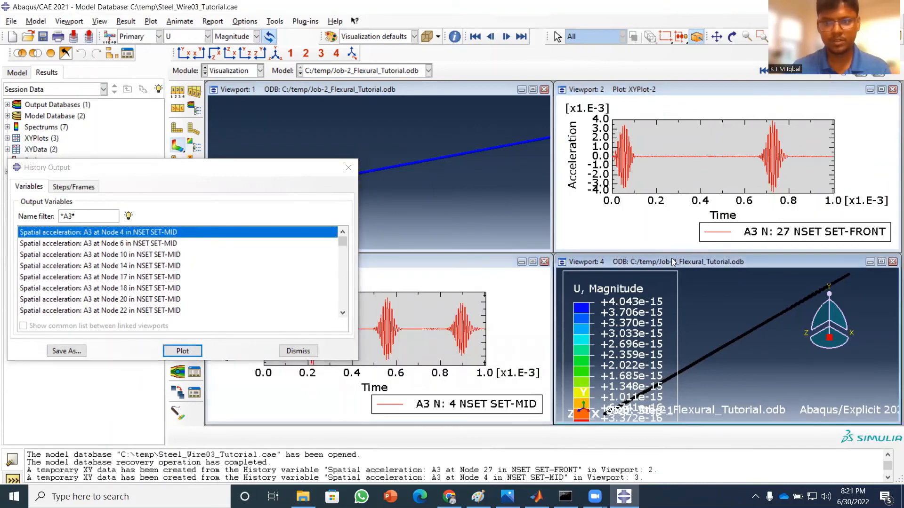
pyautogui.scroll(-5, 132, 276)
pyautogui.click(170, 278)
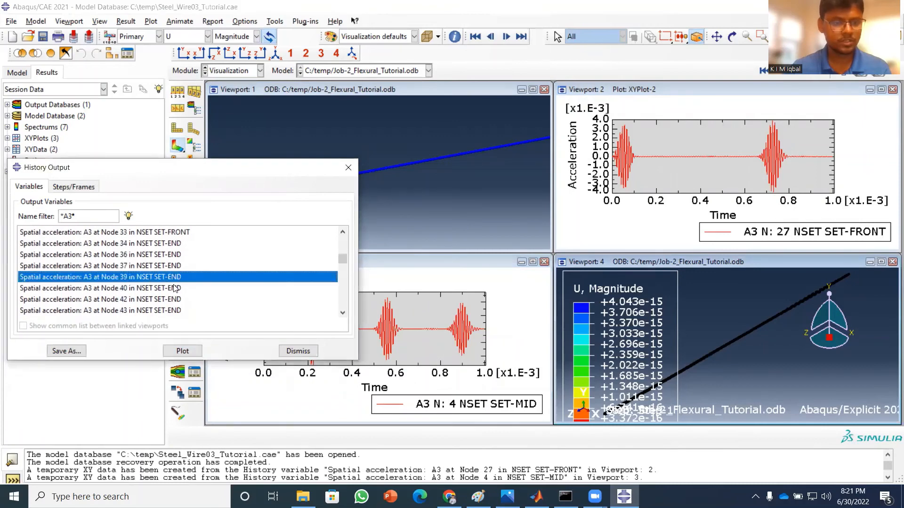
pyautogui.click(183, 352)
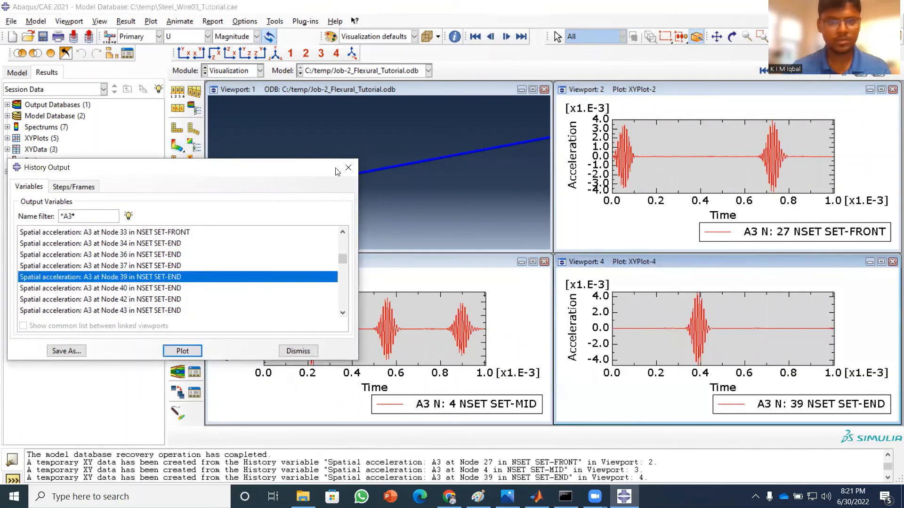
pyautogui.click(346, 168)
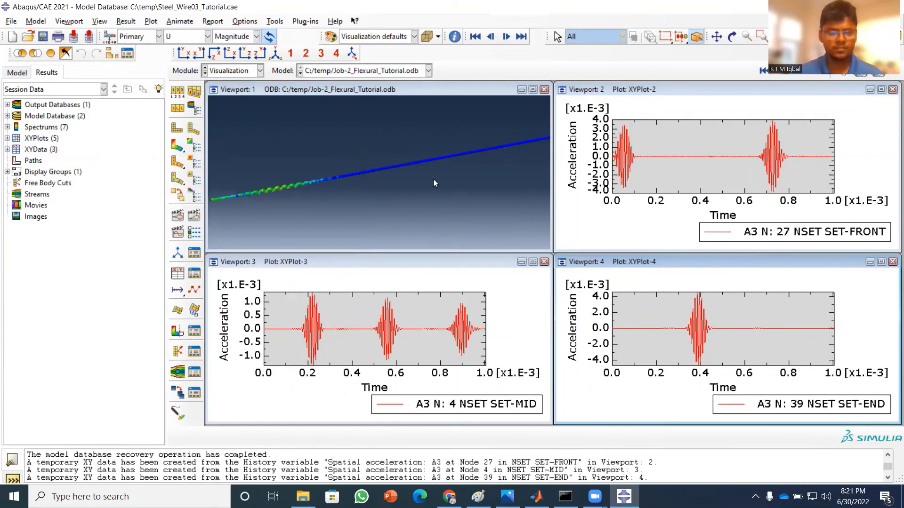
# Link the four viewports and animate the time history of the displacement contour and the A3 acceleration plots together.
pyautogui.click(194, 215)
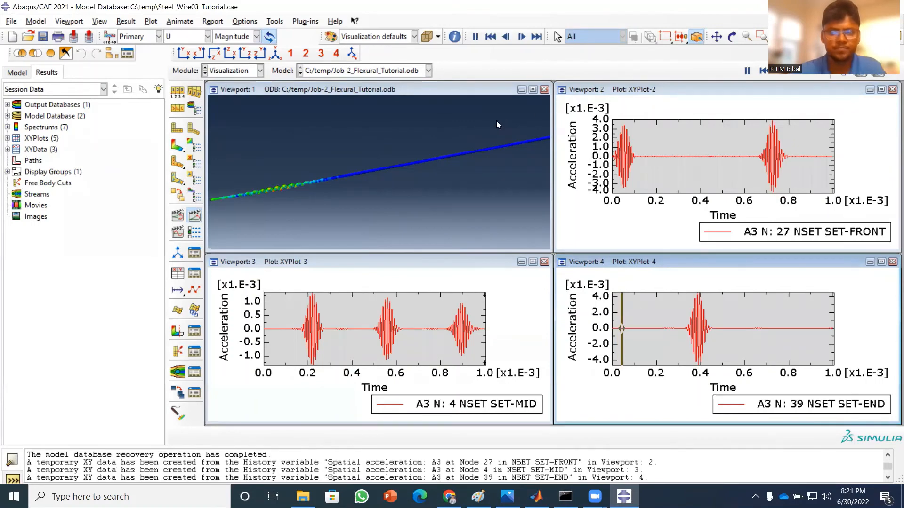
pyautogui.click(197, 215)
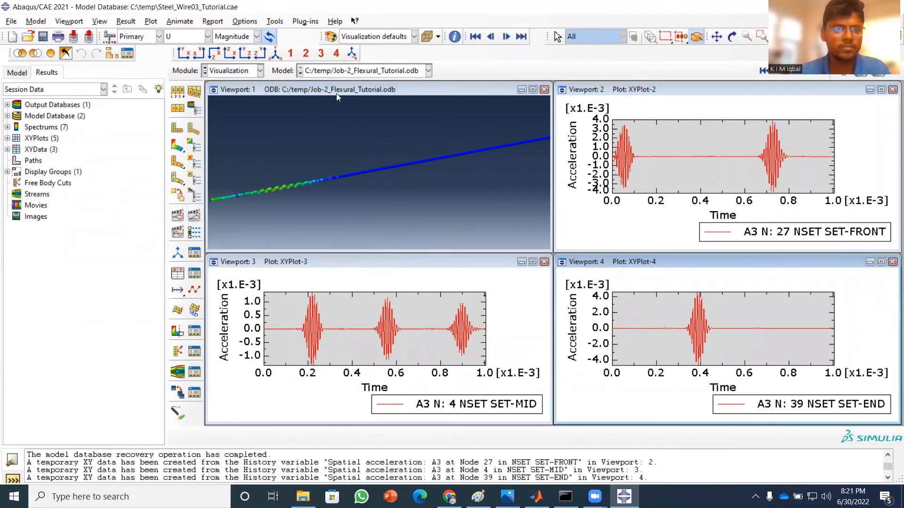
pyautogui.click(69, 21)
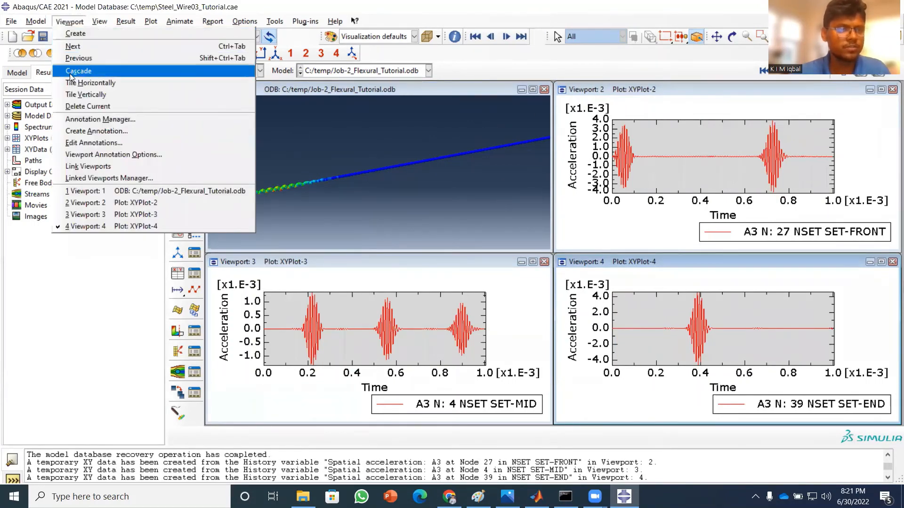
pyautogui.click(75, 167)
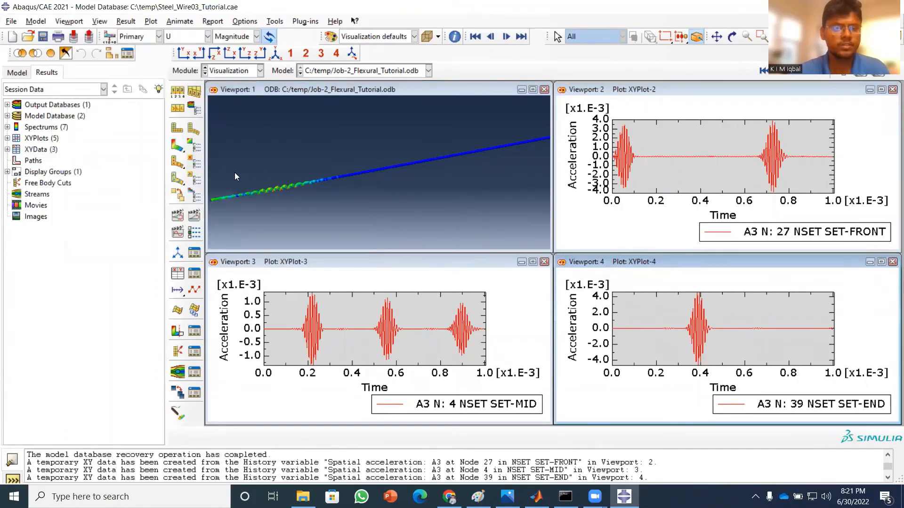
pyautogui.click(194, 217)
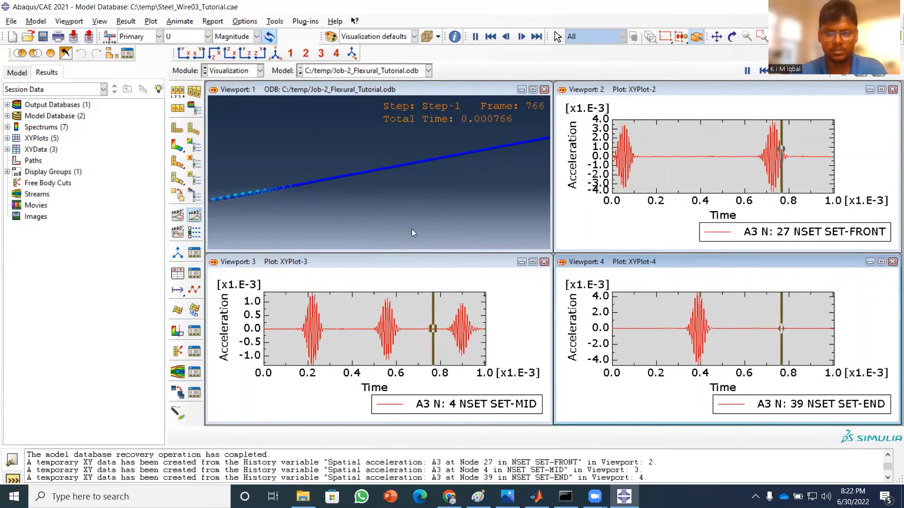
pyautogui.click(668, 358)
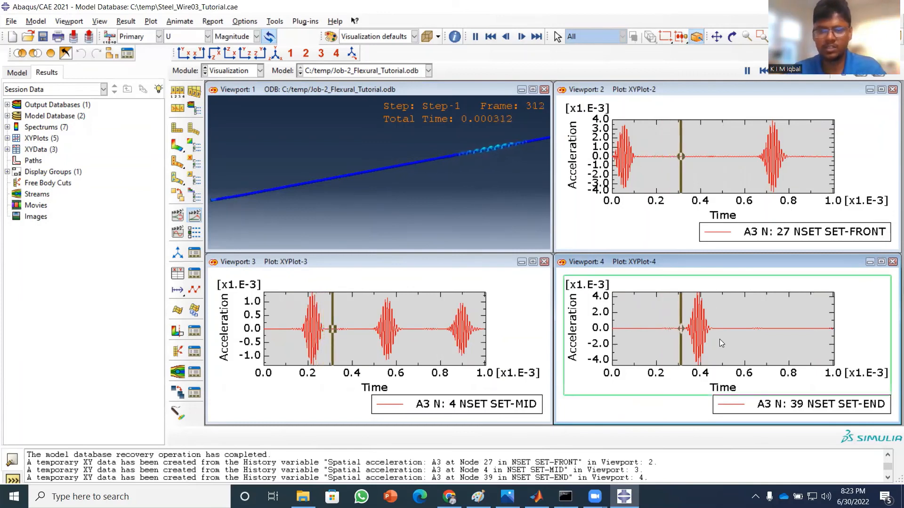
# Stop the time history animation and unlink the viewports.
pyautogui.click(201, 216)
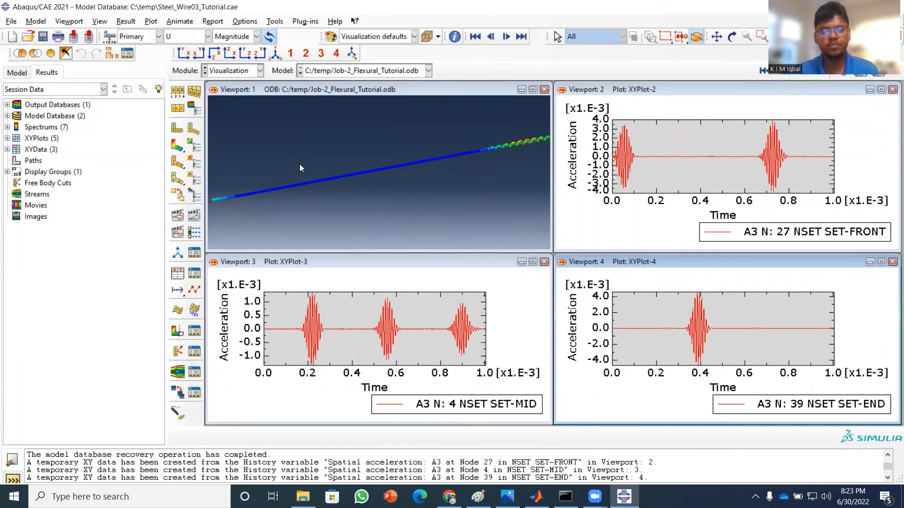
pyautogui.click(60, 22)
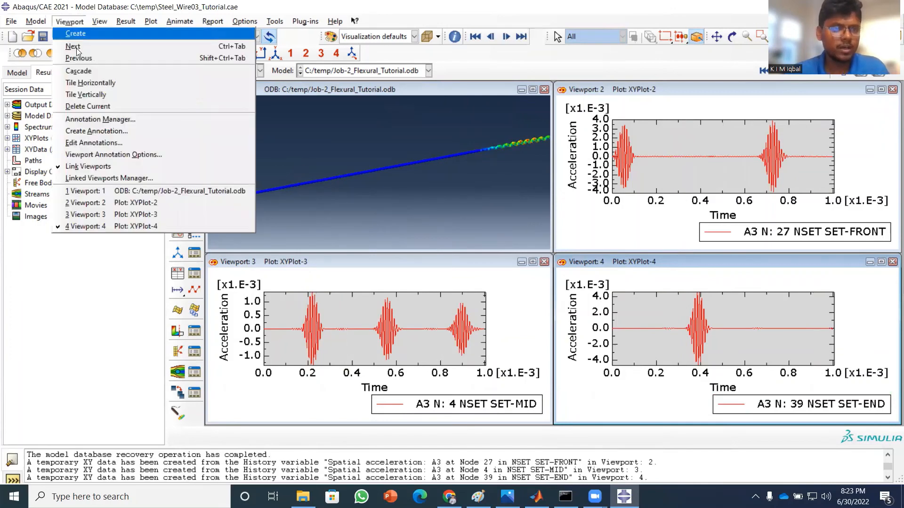
pyautogui.click(84, 167)
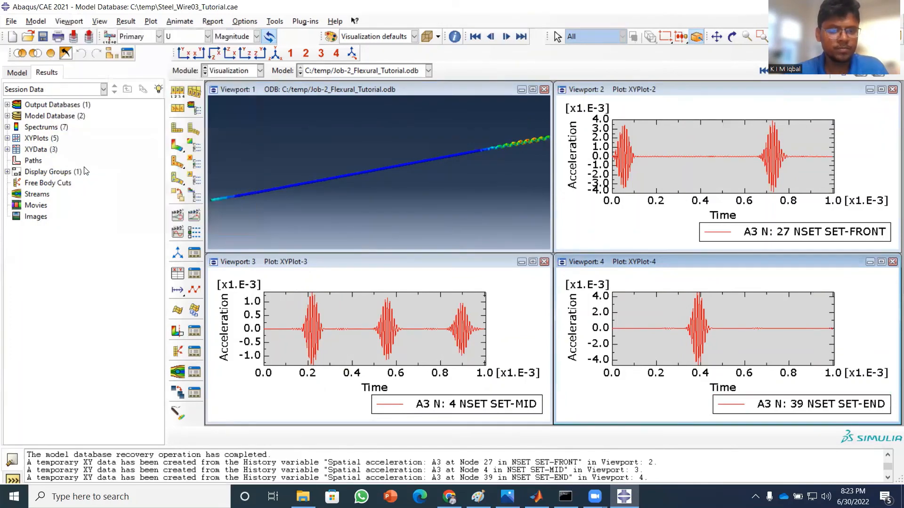
# Filter the ODB history output by *A3* and save the A3 acceleration at Node 4 in SET-MID as XY data without plotting it.
pyautogui.click(178, 275)
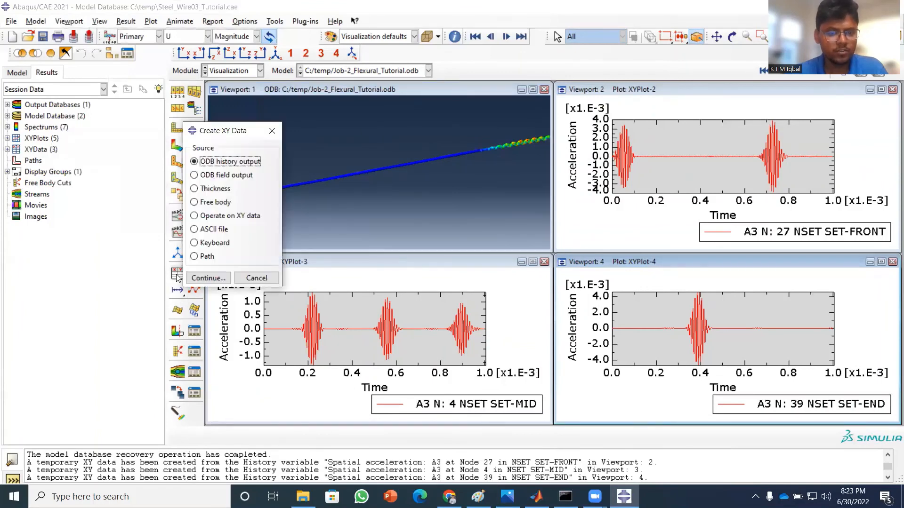
pyautogui.click(208, 278)
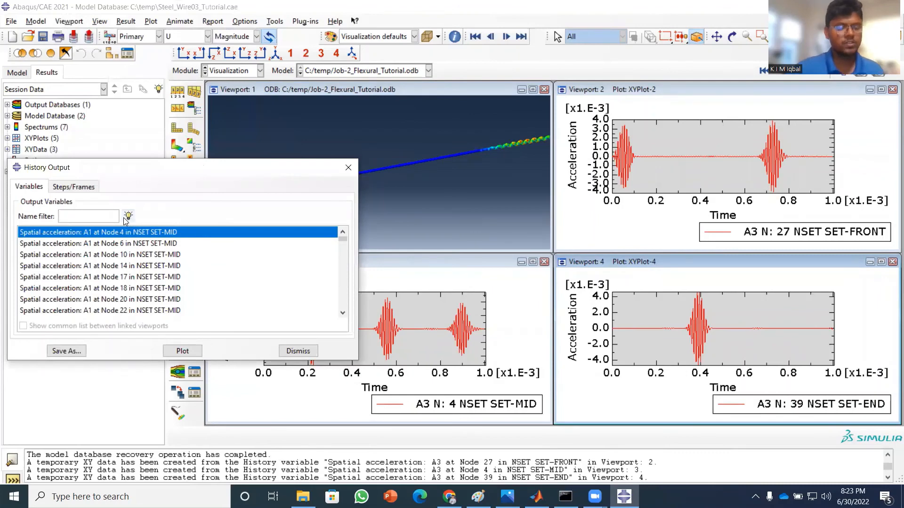
pyautogui.write('*A3*')
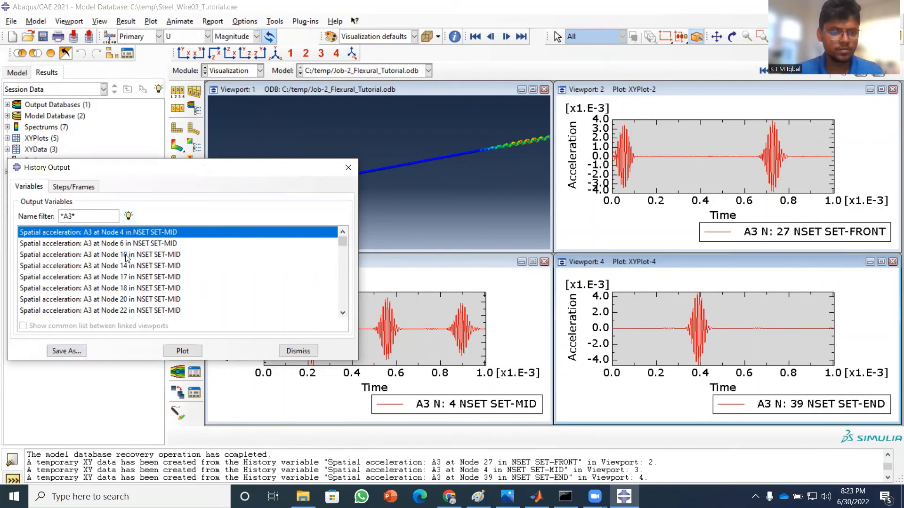
pyautogui.click(67, 351)
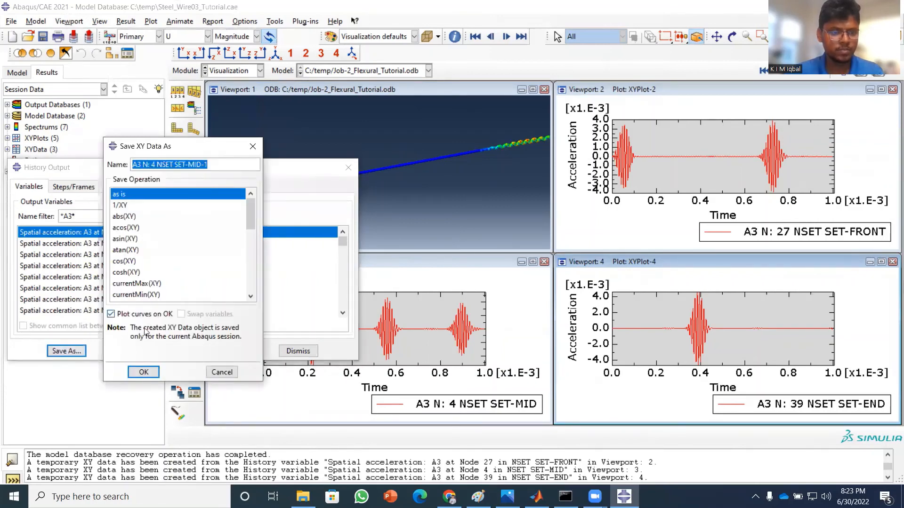
pyautogui.click(111, 314)
pyautogui.click(144, 373)
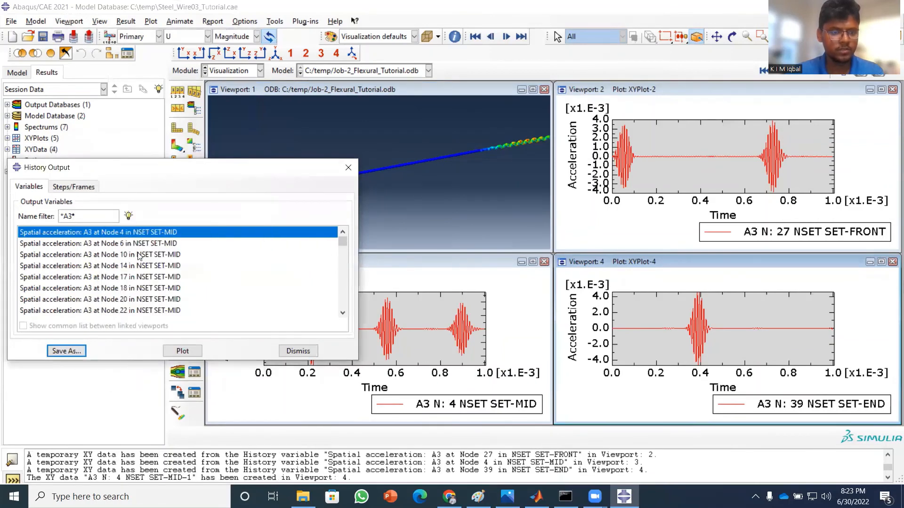
# Save the A3 acceleration at Node 24 in SET-FRONT as XY data without plotting the curve.
pyautogui.scroll(-2, 170, 263)
pyautogui.click(171, 254)
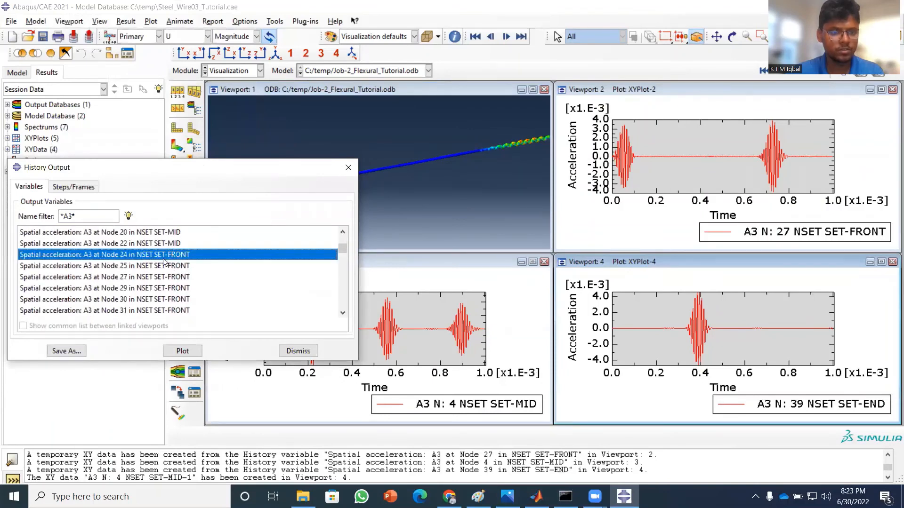
pyautogui.click(66, 351)
pyautogui.click(111, 315)
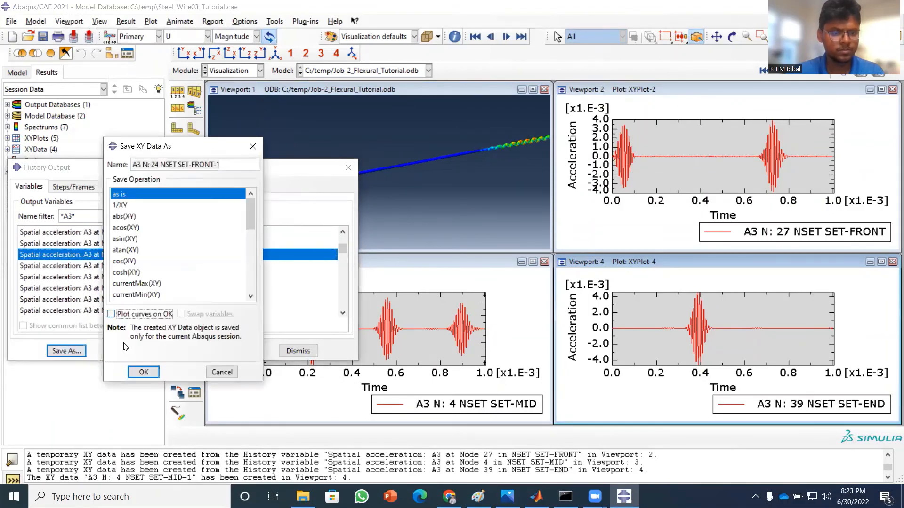
pyautogui.click(142, 373)
# Save the A3 acceleration at Node 34 in SET-END as unplotted XY data and close the history output selection.
pyautogui.scroll(-3, 154, 280)
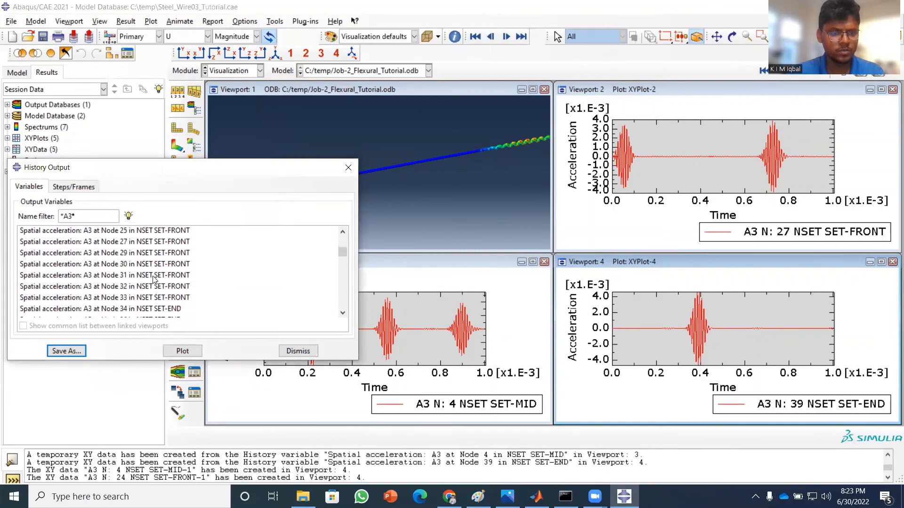
pyautogui.click(167, 246)
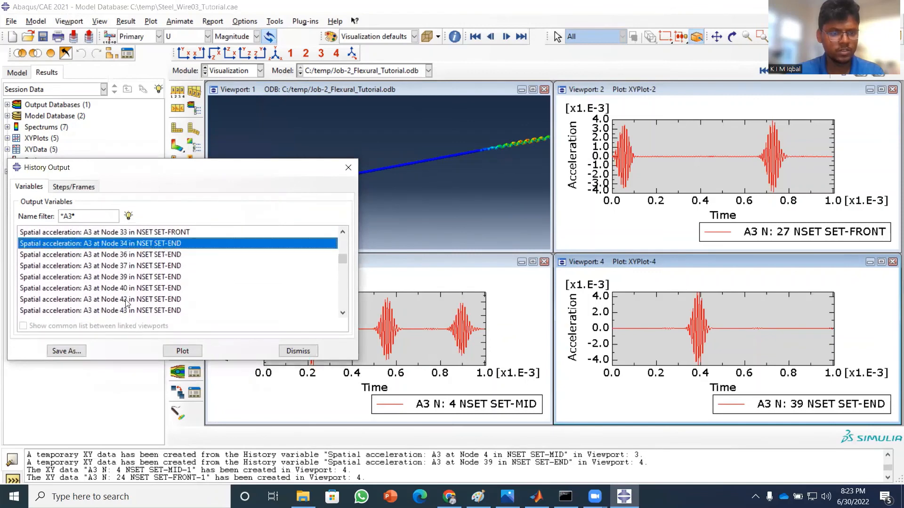
pyautogui.click(66, 351)
pyautogui.click(111, 314)
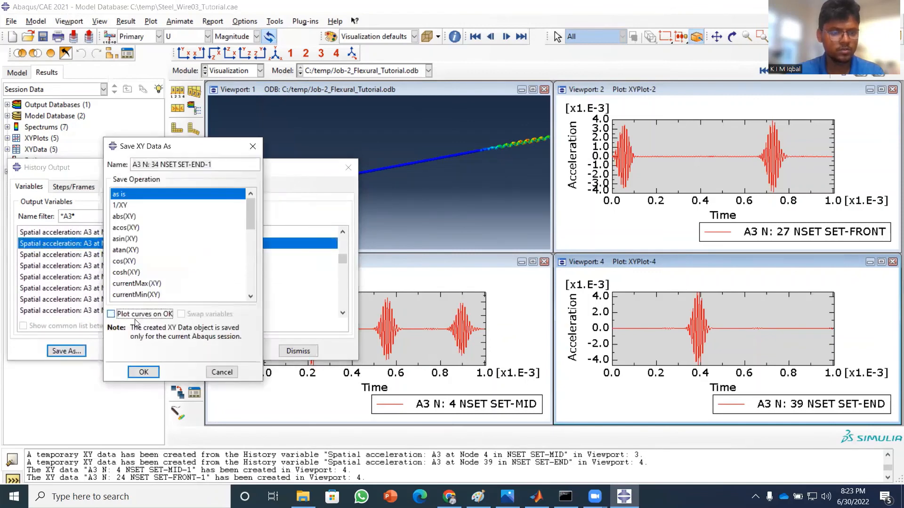
pyautogui.click(142, 372)
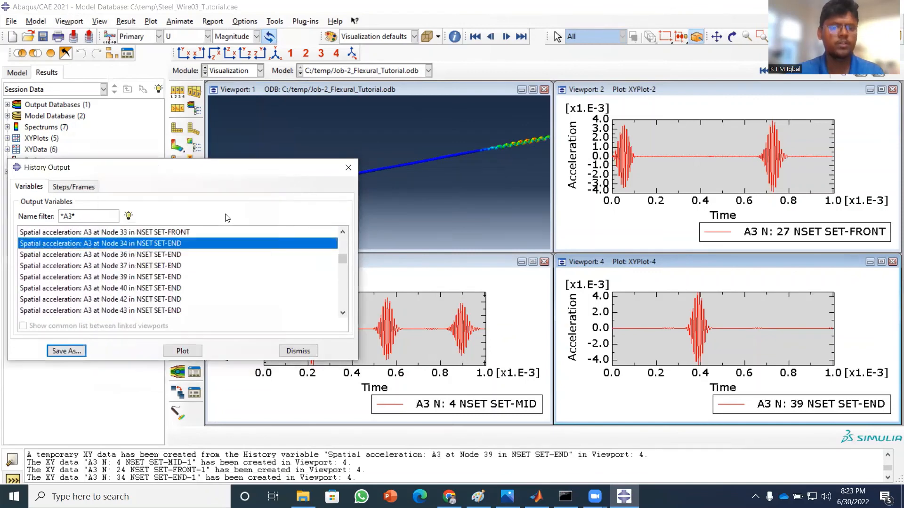
pyautogui.click(347, 168)
# Export the saved XY data A3 N: 4 NSET SET-MID-1 from Abaqus/CAE to Excel with the Excel Utilities plug-in.
pyautogui.click(295, 22)
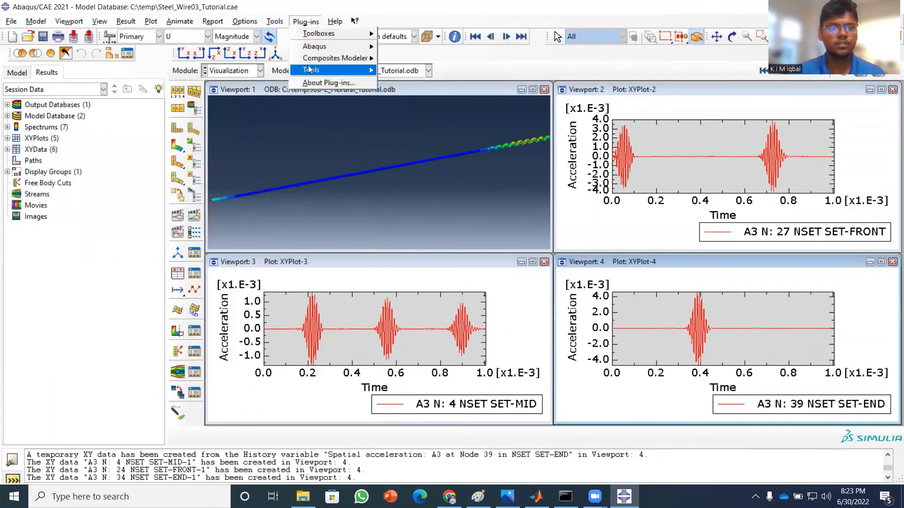
pyautogui.moveTo(329, 70)
pyautogui.click(417, 95)
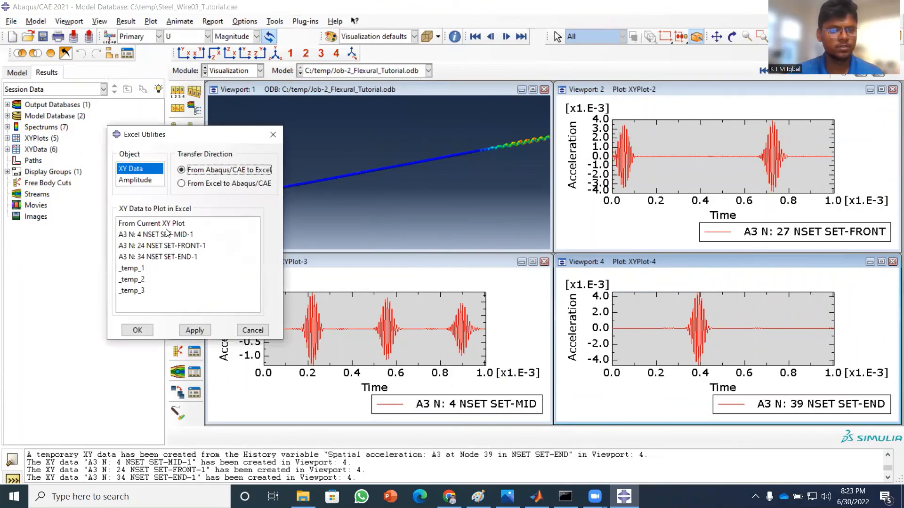
pyautogui.click(164, 235)
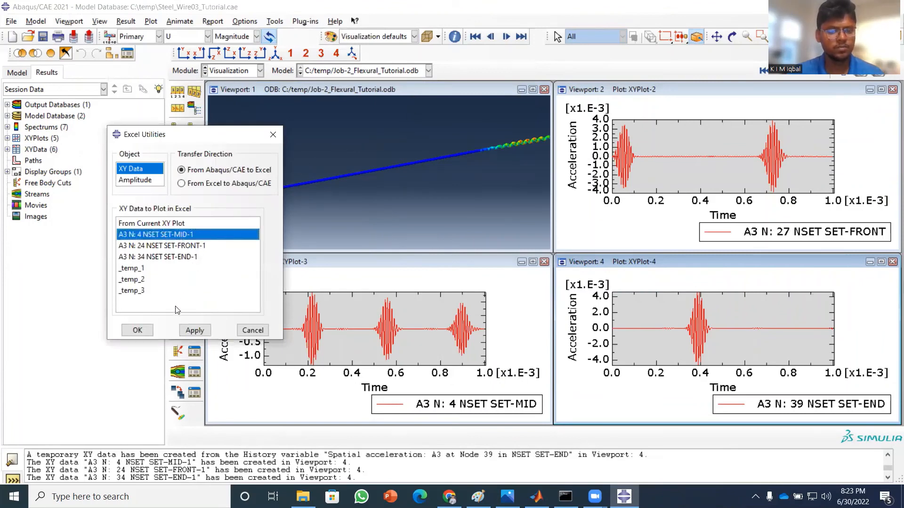
pyautogui.click(137, 330)
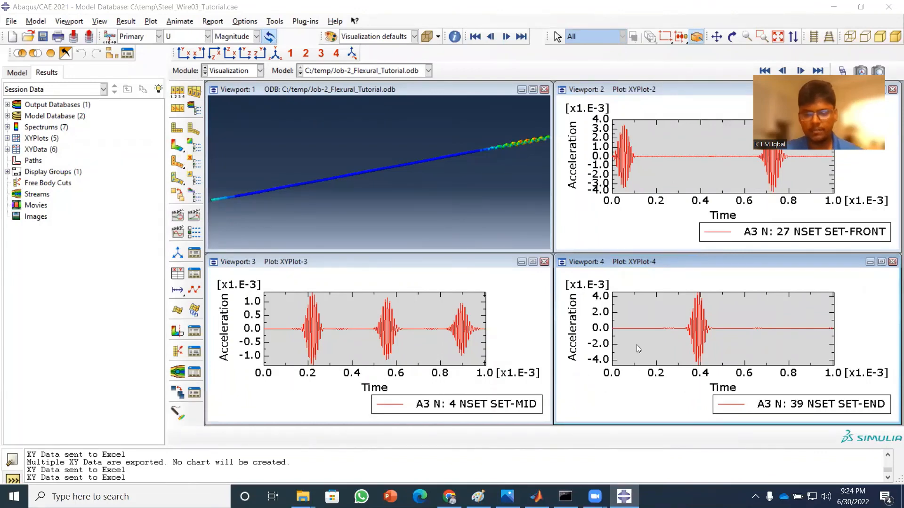
# Switch to MATLAB, run the Speed.m script and look through its code down to the speed calculation.
pyautogui.click(539, 496)
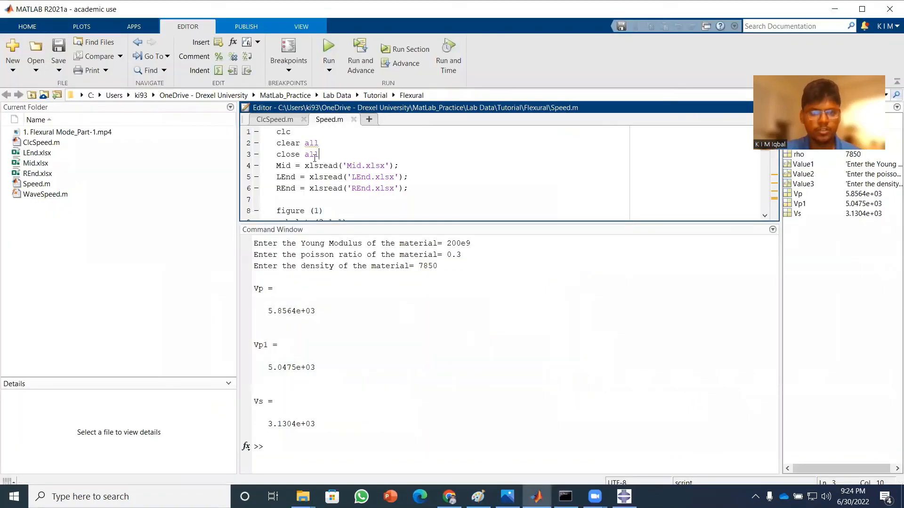
pyautogui.click(330, 47)
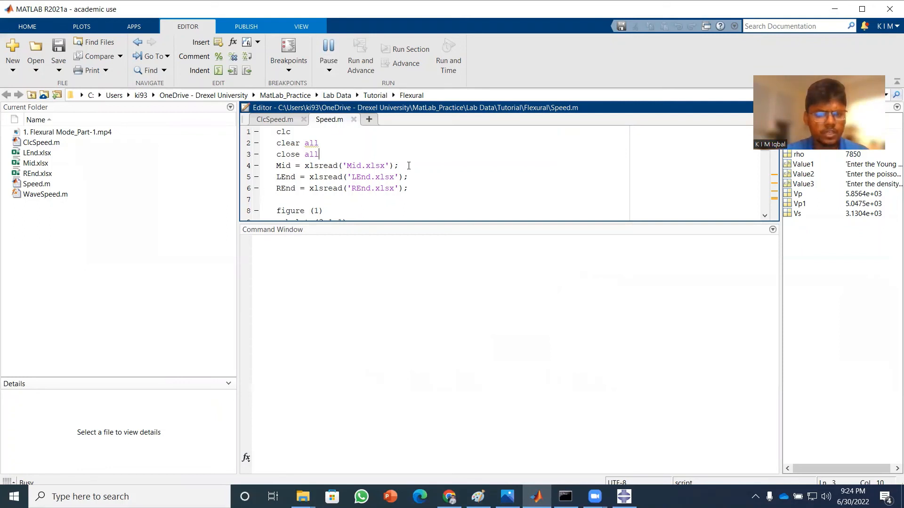
pyautogui.scroll(-13, 408, 165)
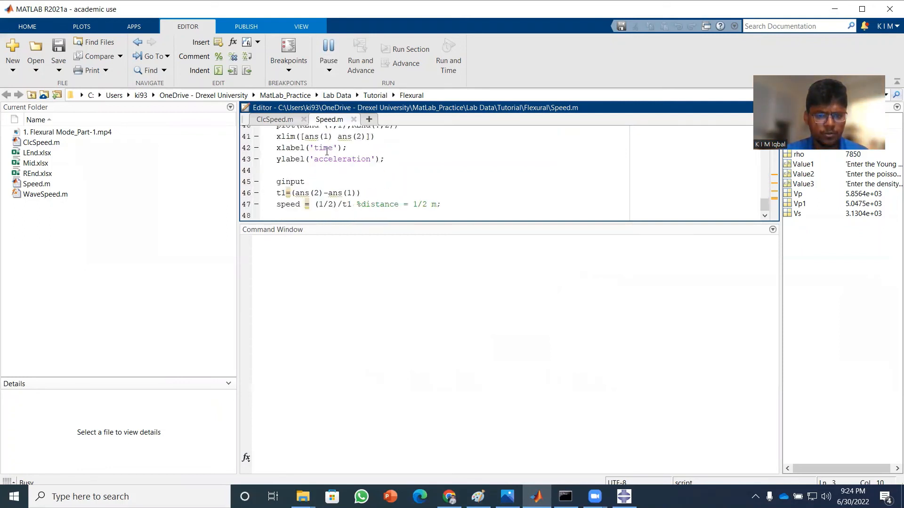
pyautogui.scroll(13, 326, 151)
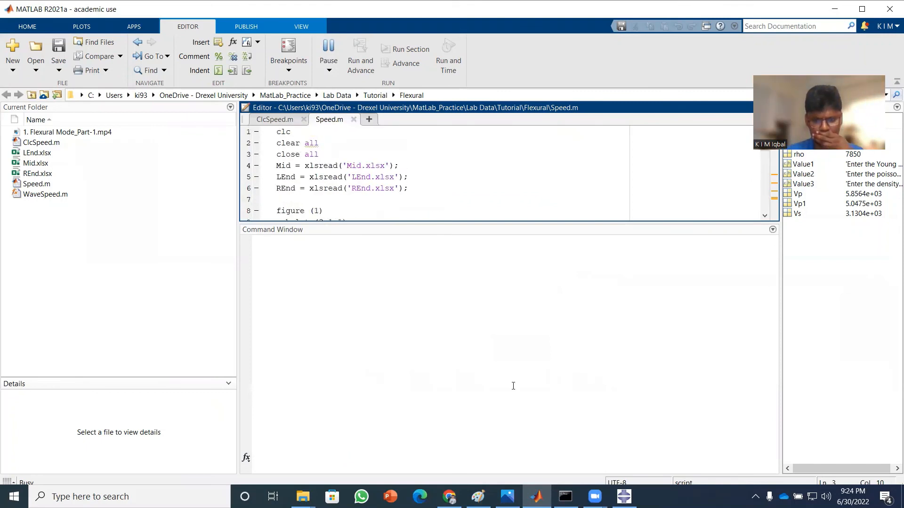
# Switch to Paint, mark the midpoint and right end of the 1 m bar sketch and write 0.5 above that half.
pyautogui.click(478, 497)
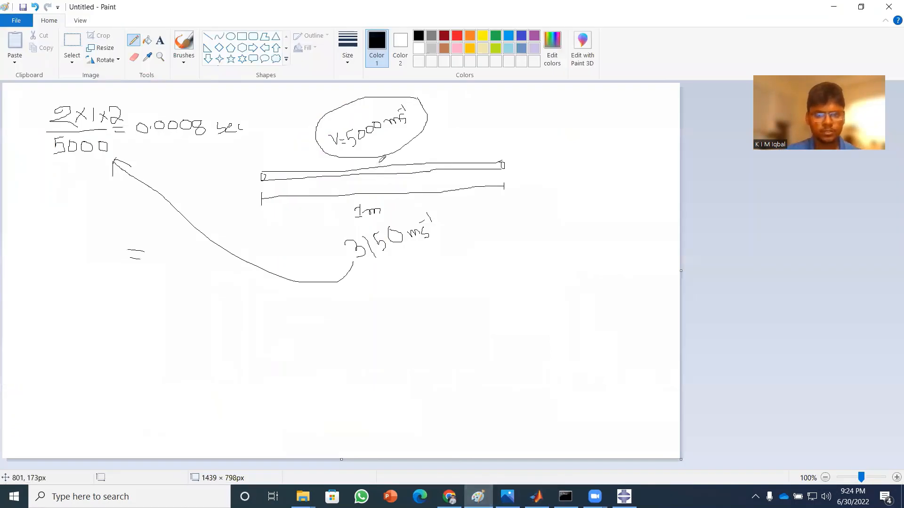
pyautogui.moveTo(378, 163); pyautogui.dragTo(379, 180)
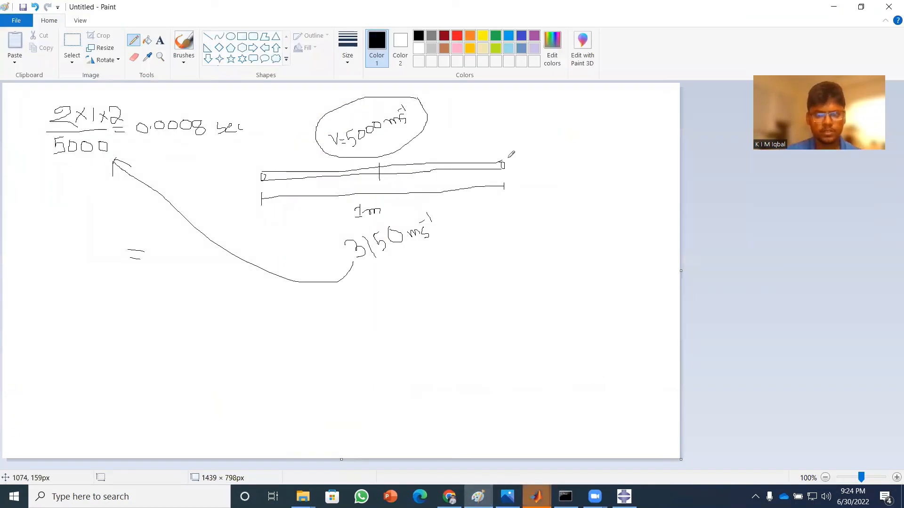
pyautogui.moveTo(504, 154); pyautogui.dragTo(503, 167)
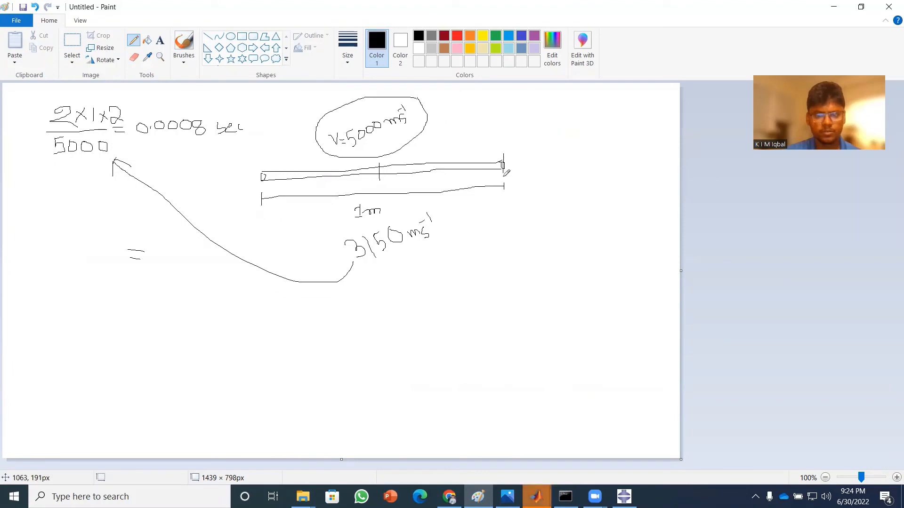
pyautogui.moveTo(436, 147)
pyautogui.mouseDown()
pyautogui.moveTo(431, 159)
pyautogui.moveTo(434, 152)
pyautogui.mouseUp()
pyautogui.click(440, 155)
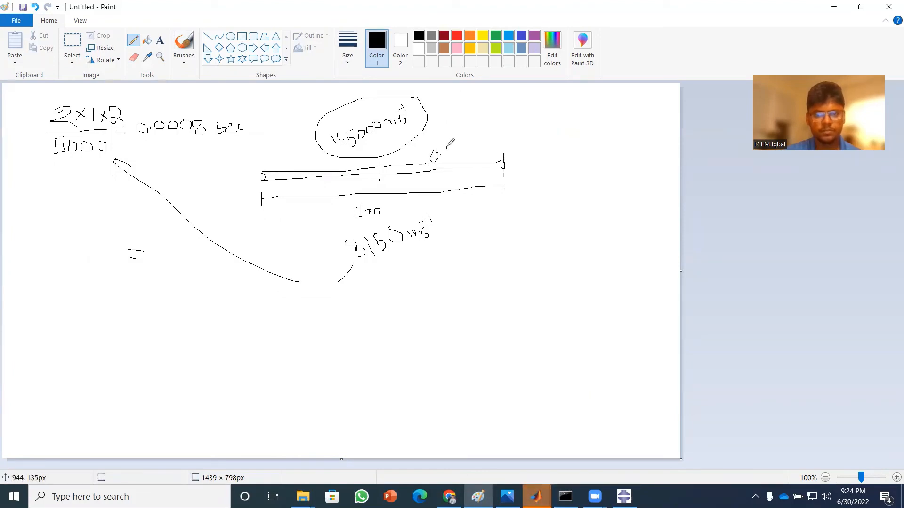
pyautogui.moveTo(453, 148); pyautogui.dragTo(444, 160)
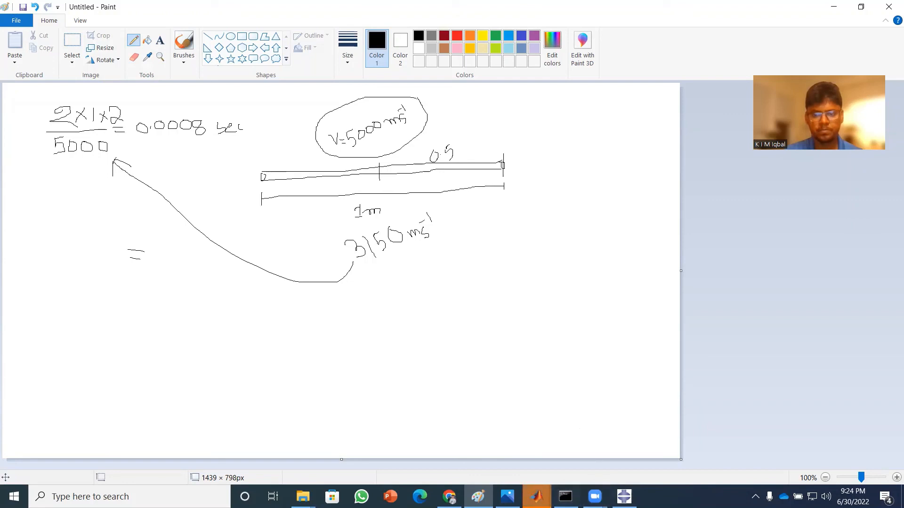
# Switch to MATLAB's Figure 1 with the three acceleration plots and maximize it.
pyautogui.moveTo(536, 497)
pyautogui.click(591, 437)
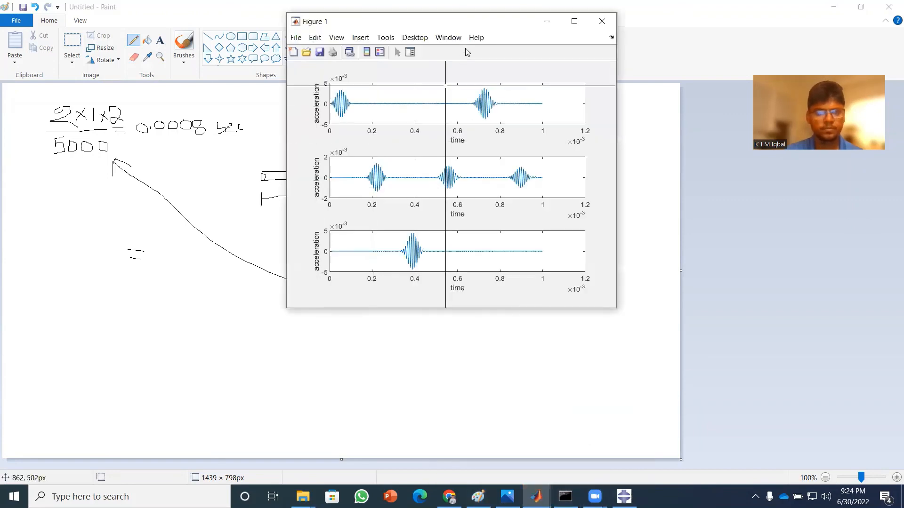
pyautogui.click(574, 21)
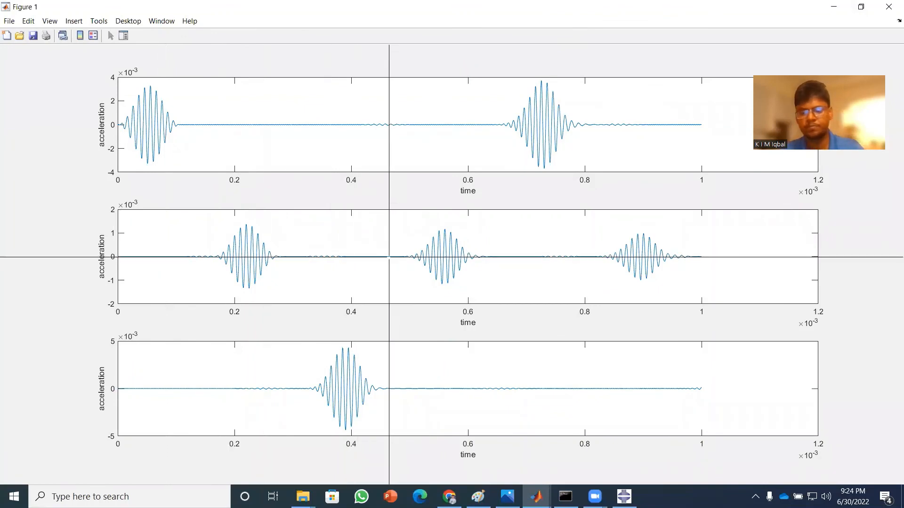
# Pick the time window's end in Figure 1 near 0.47e-3 s and the wave arrival in Figure 2's third plot near 3.24e-4 s, and close Figure 2.
pyautogui.click(387, 258)
pyautogui.click(574, 21)
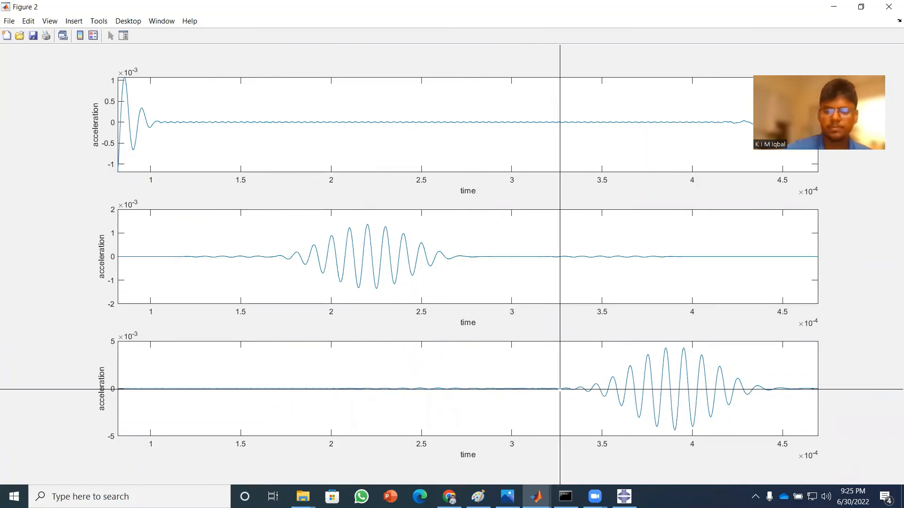
pyautogui.click(559, 389)
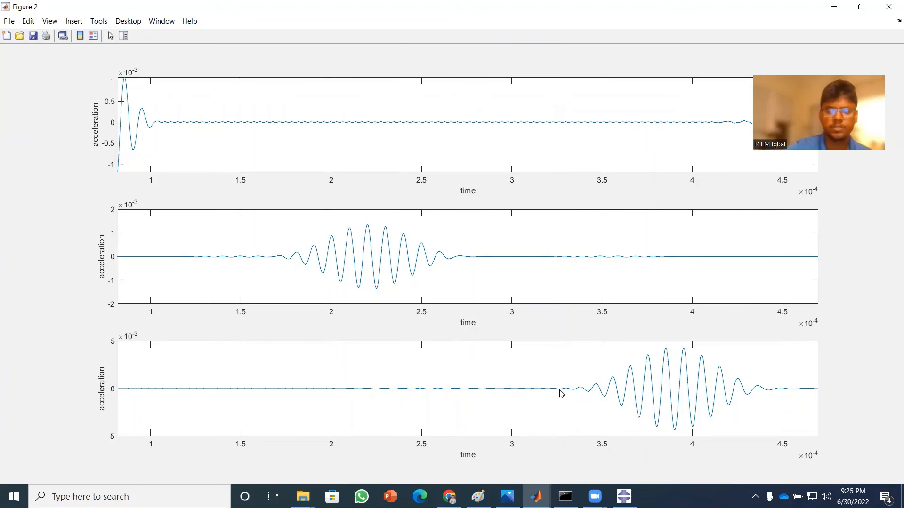
pyautogui.click(889, 5)
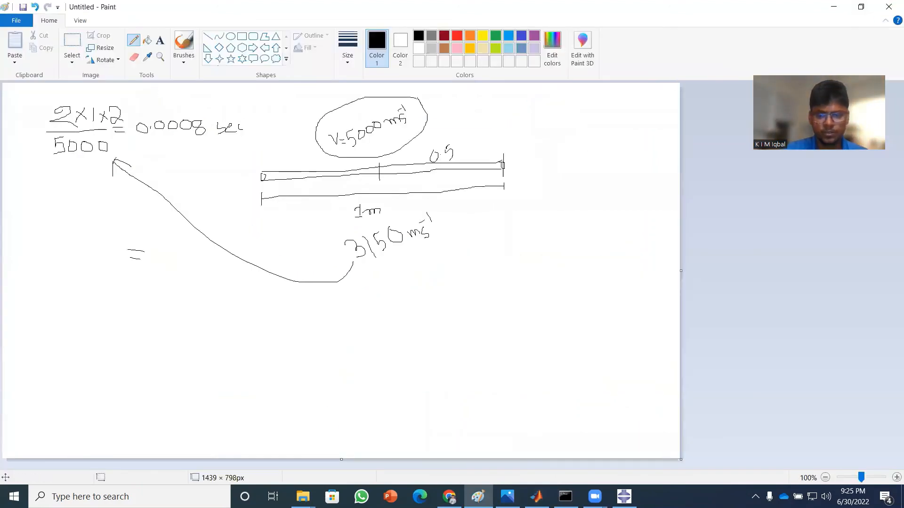
# Switch back to the MATLAB editor, run ClcSpeed.m with Young's modulus 200e9, Poisson ratio 0.3 and density 7850, and highlight the Vs result.
pyautogui.hotkey('alt', 'Tab')
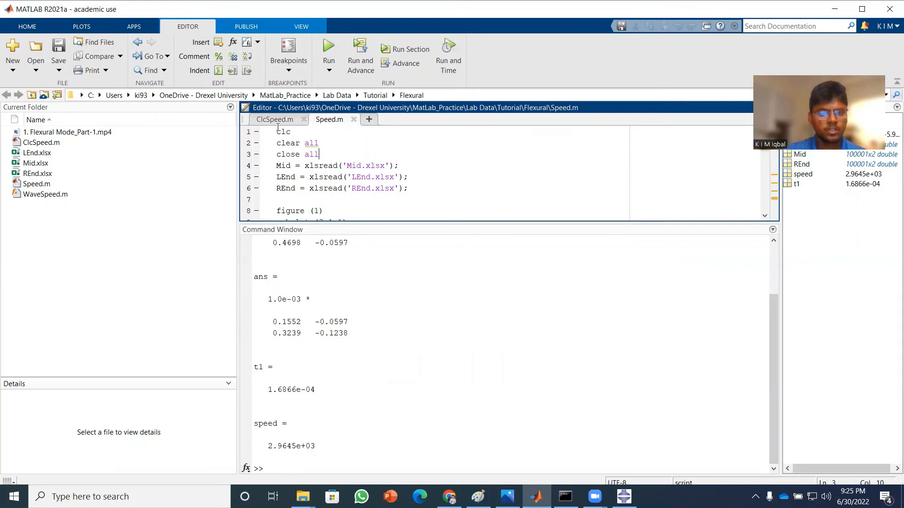
pyautogui.click(275, 121)
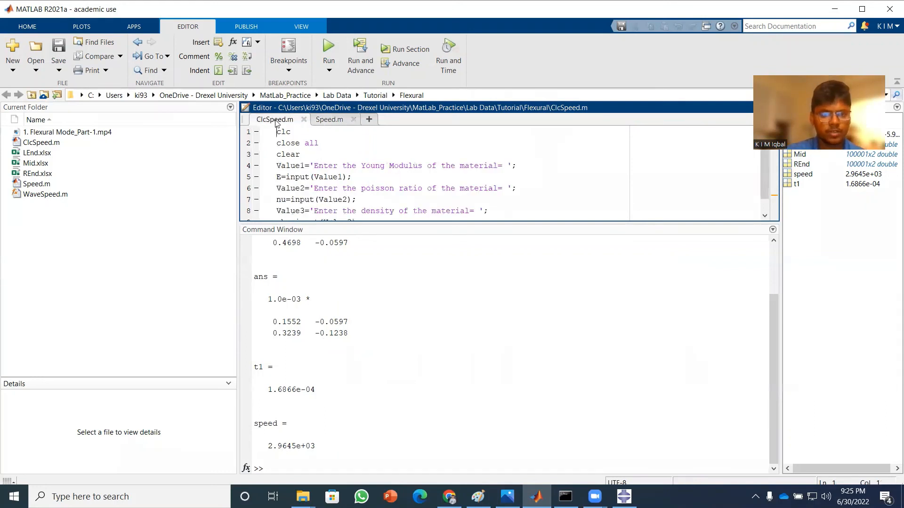
pyautogui.click(328, 49)
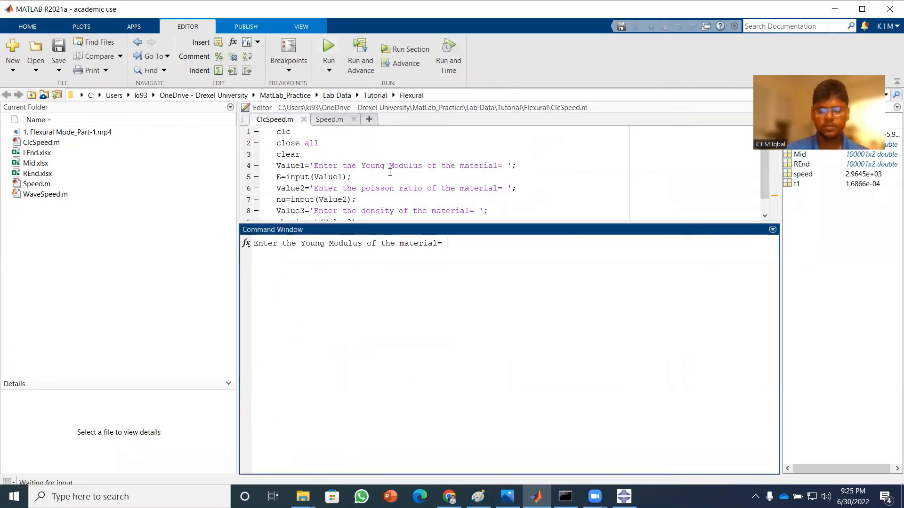
pyautogui.write('200e')
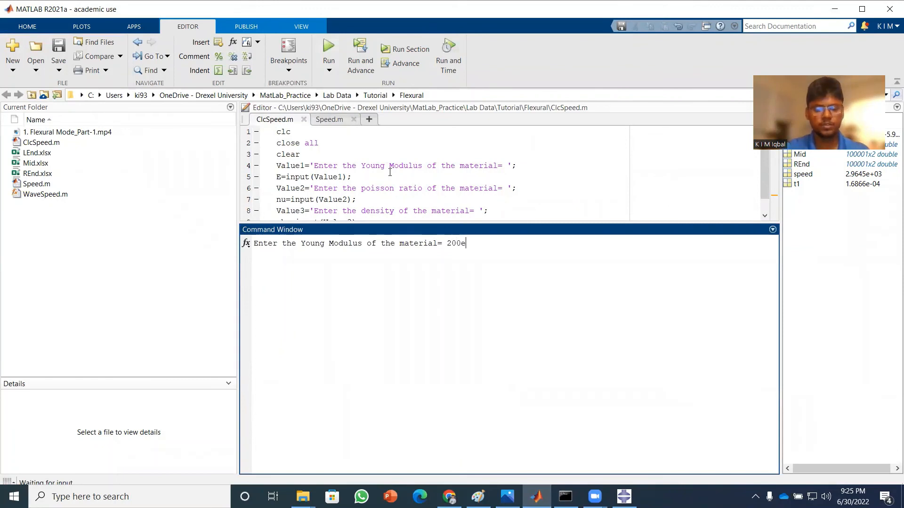
pyautogui.write('9')
pyautogui.press('Return')
pyautogui.write('0.3')
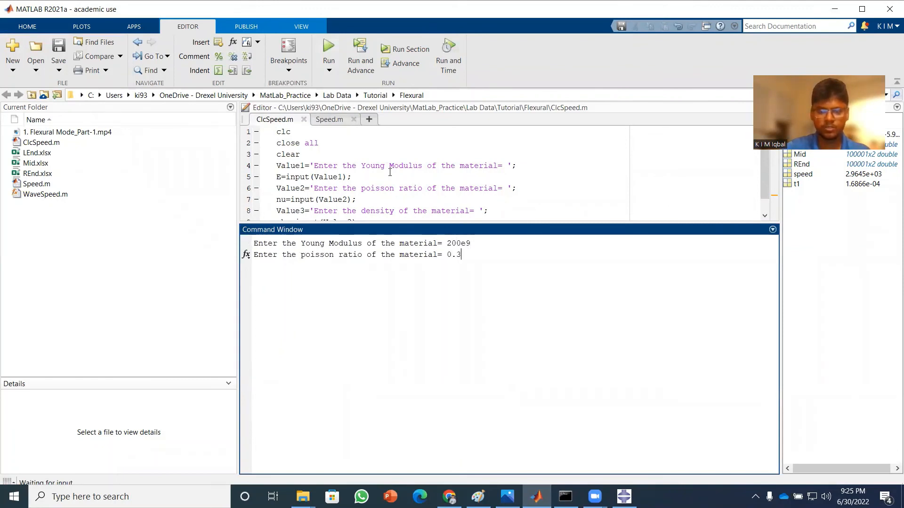
pyautogui.press('Return')
pyautogui.write('7850')
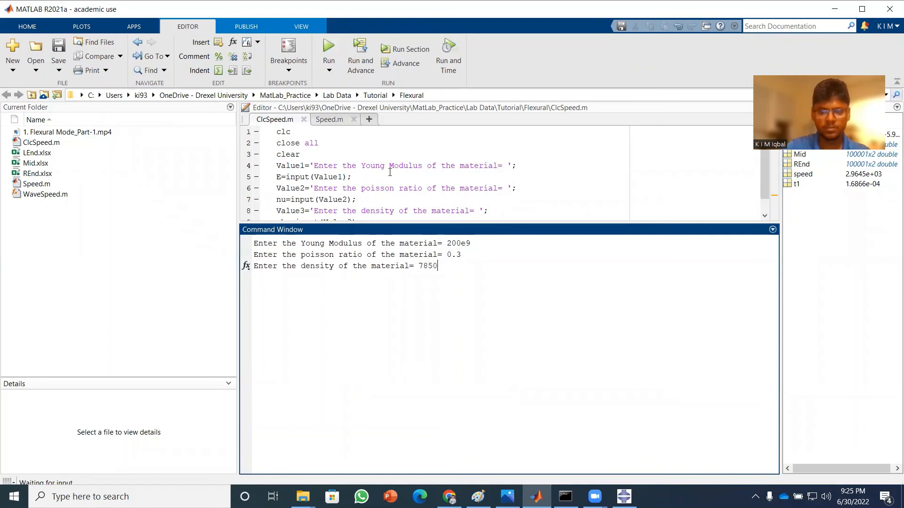
pyautogui.press('Return')
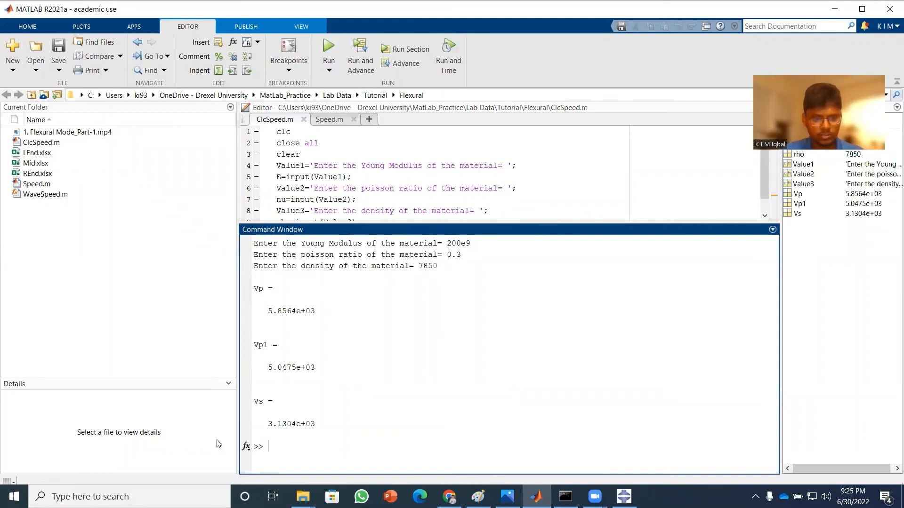
pyautogui.moveTo(268, 424); pyautogui.dragTo(293, 425)
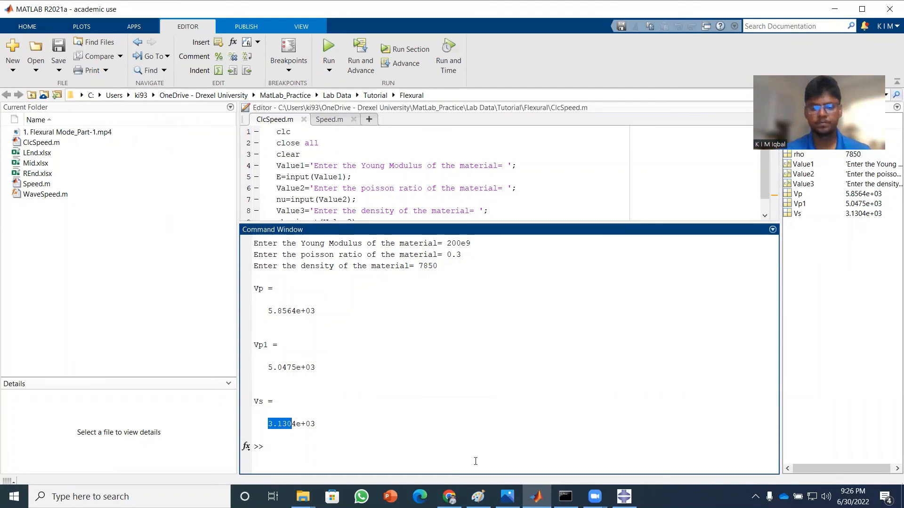
pyautogui.click(685, 204)
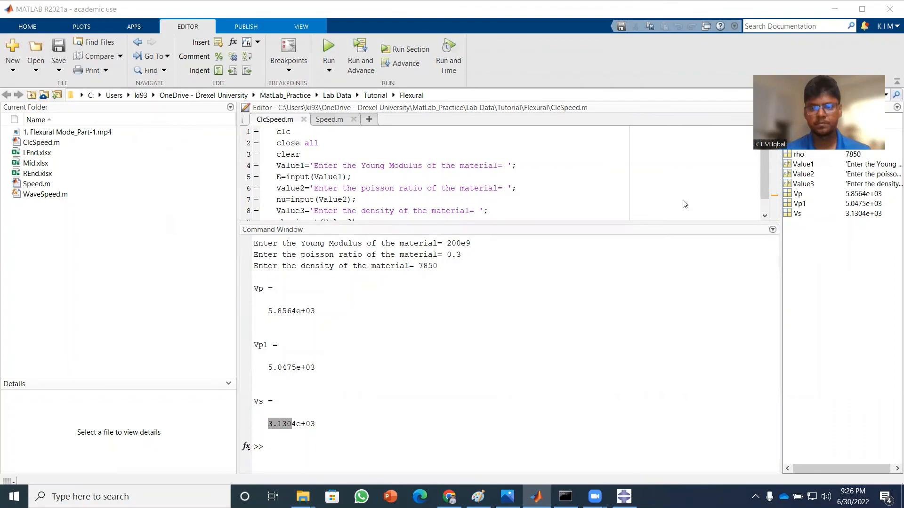